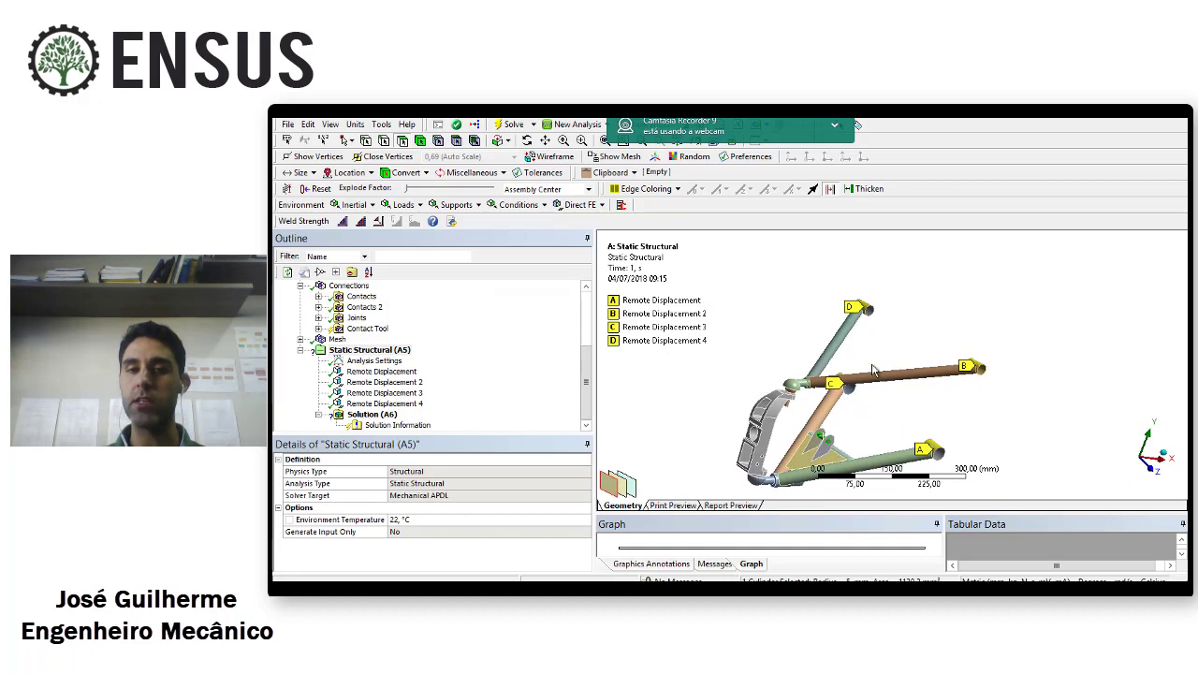
Insert a Displacement support in the static structural analysis, scoped to the cylindrical pin face between the lower arm's two bracket plates
middle_click_drag(876, 364, 842, 406)
scroll(836, 398, "down", 4)
middle_click_drag(842, 406, 918, 351, "ctrl")
scroll(918, 351, "up", 1)
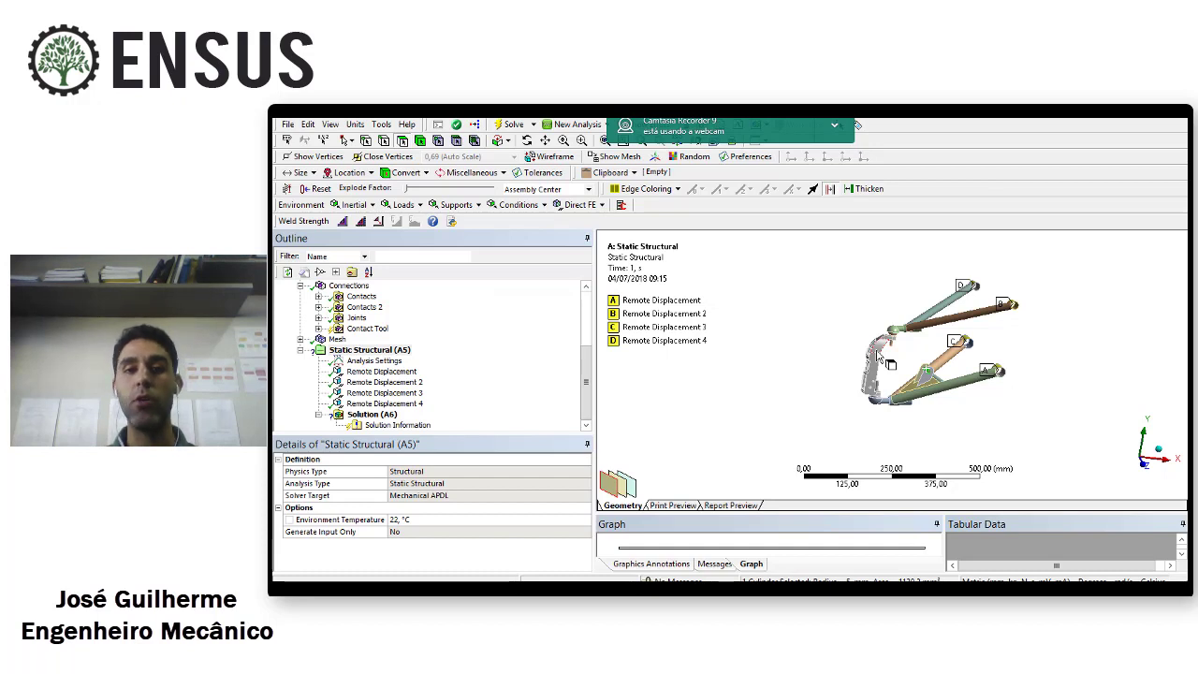
middle_click_drag(893, 369, 916, 404)
scroll(936, 407, "up", 3)
right_click(386, 350)
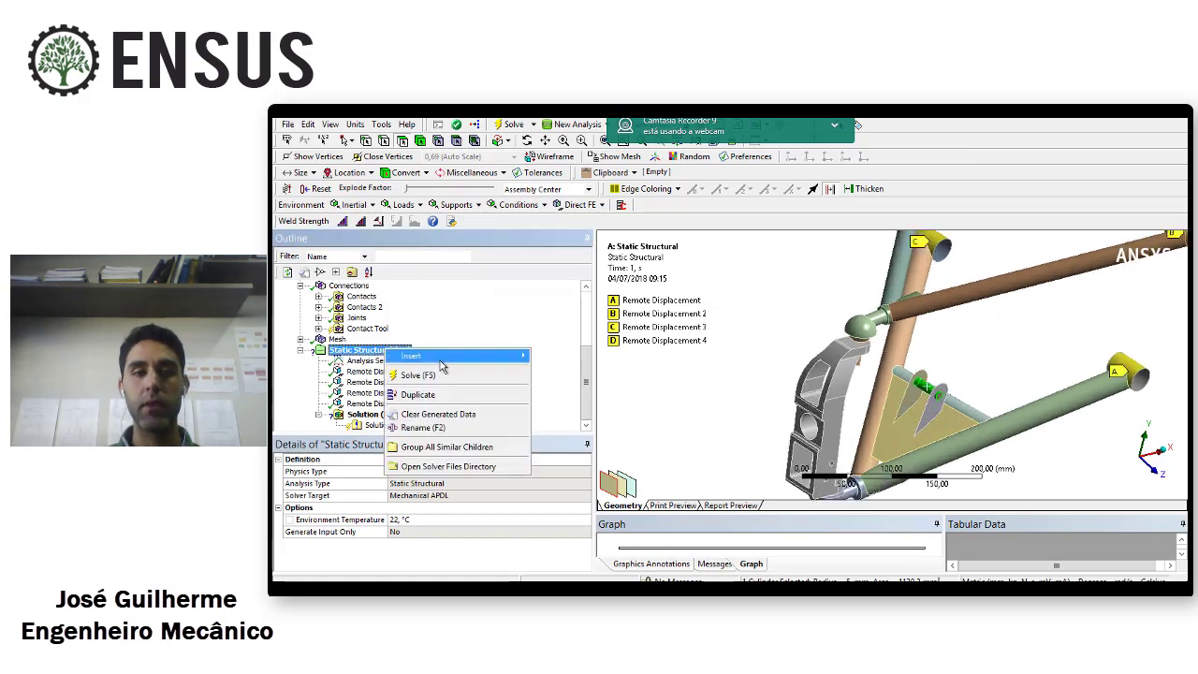
mouse_move(515, 356)
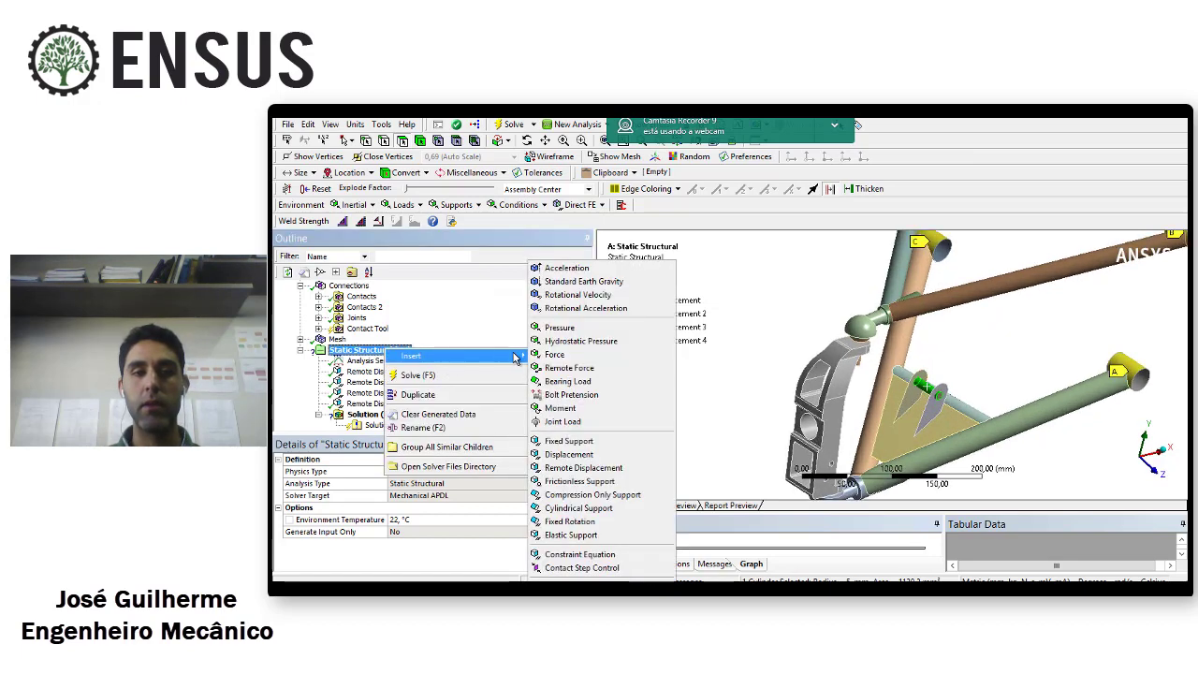
left_click(566, 454)
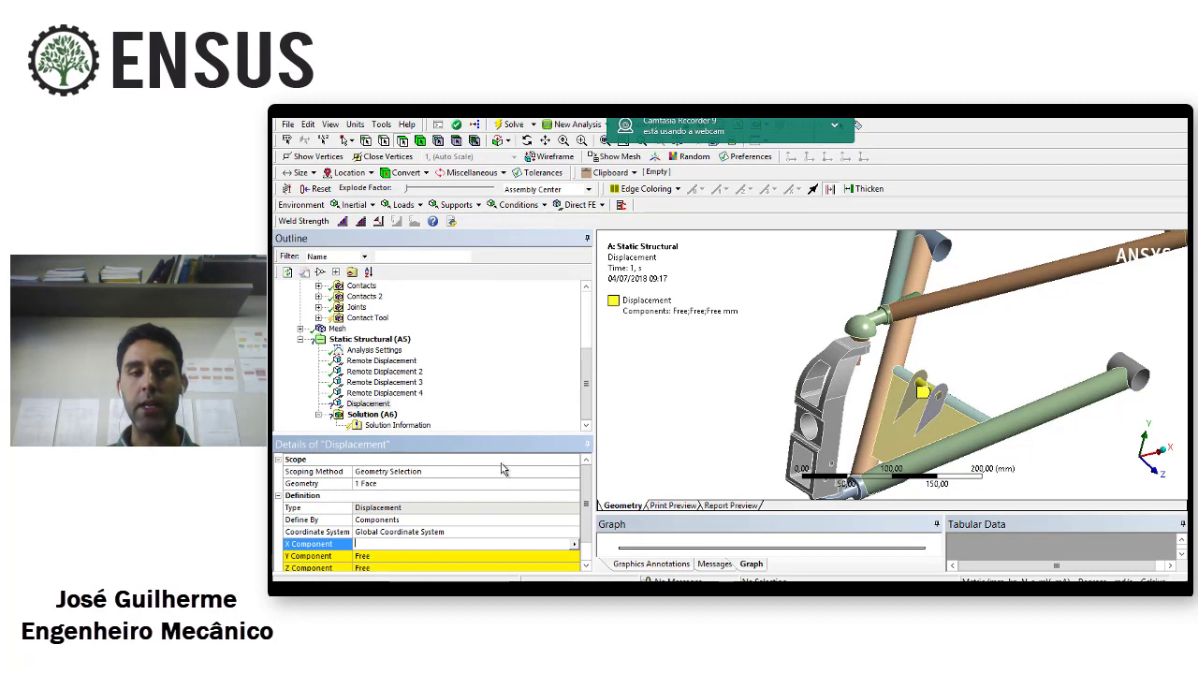
left_click(924, 385)
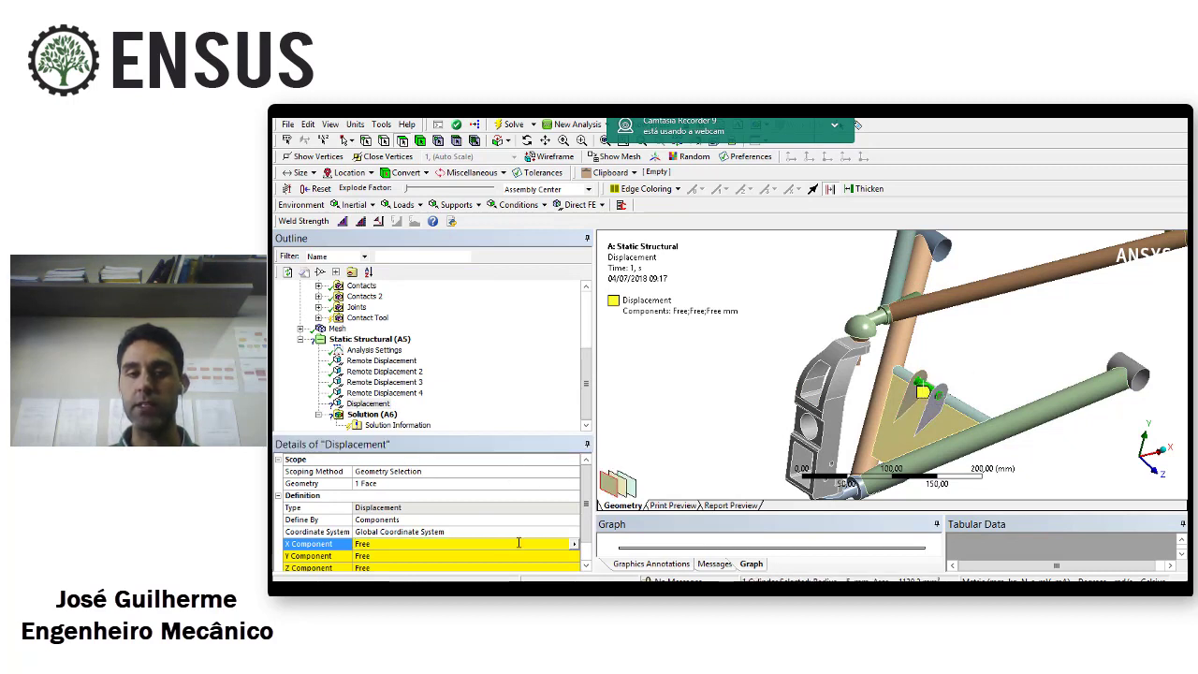
left_click(401, 483)
left_click(402, 484)
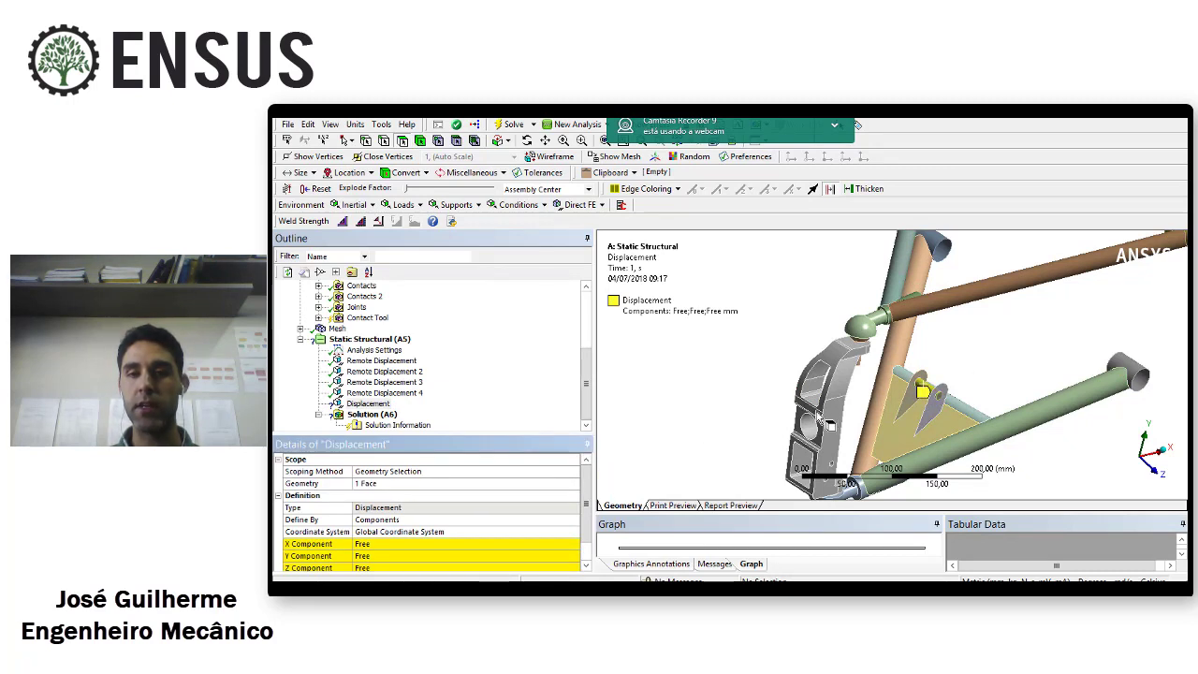
Insert a new coordinate system in the model and rename it Amortecedor
left_click_drag(537, 433, 537, 419)
scroll(735, 382, "down", 3)
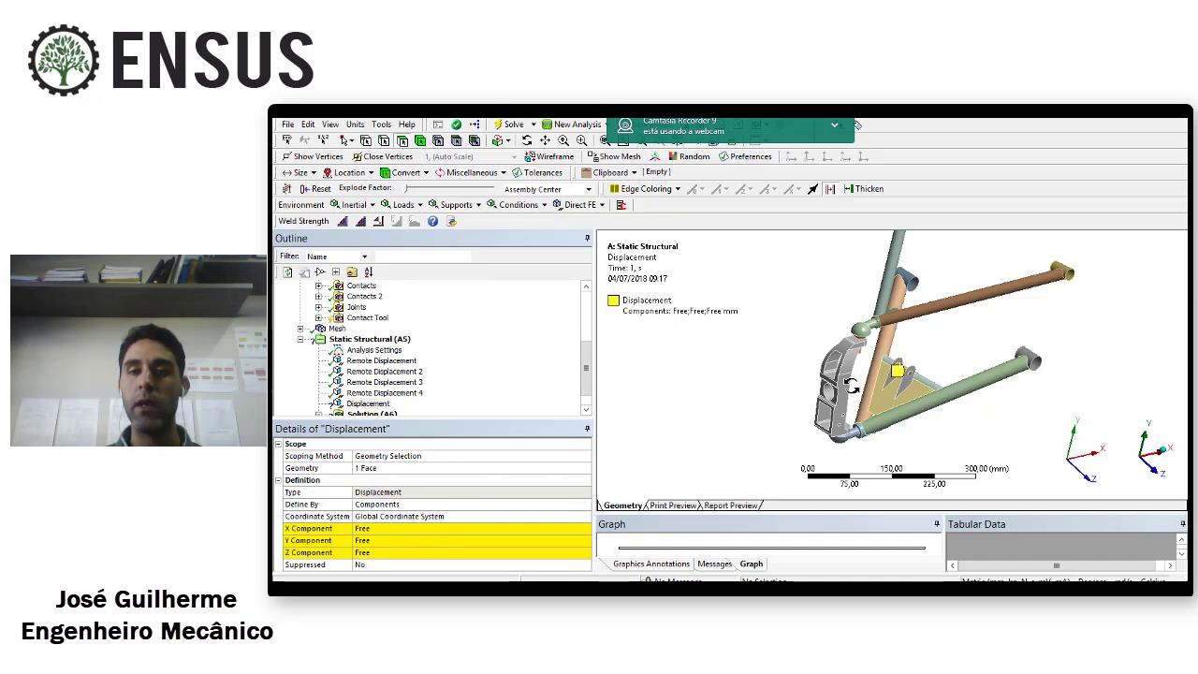
scroll(922, 374, "up", 5)
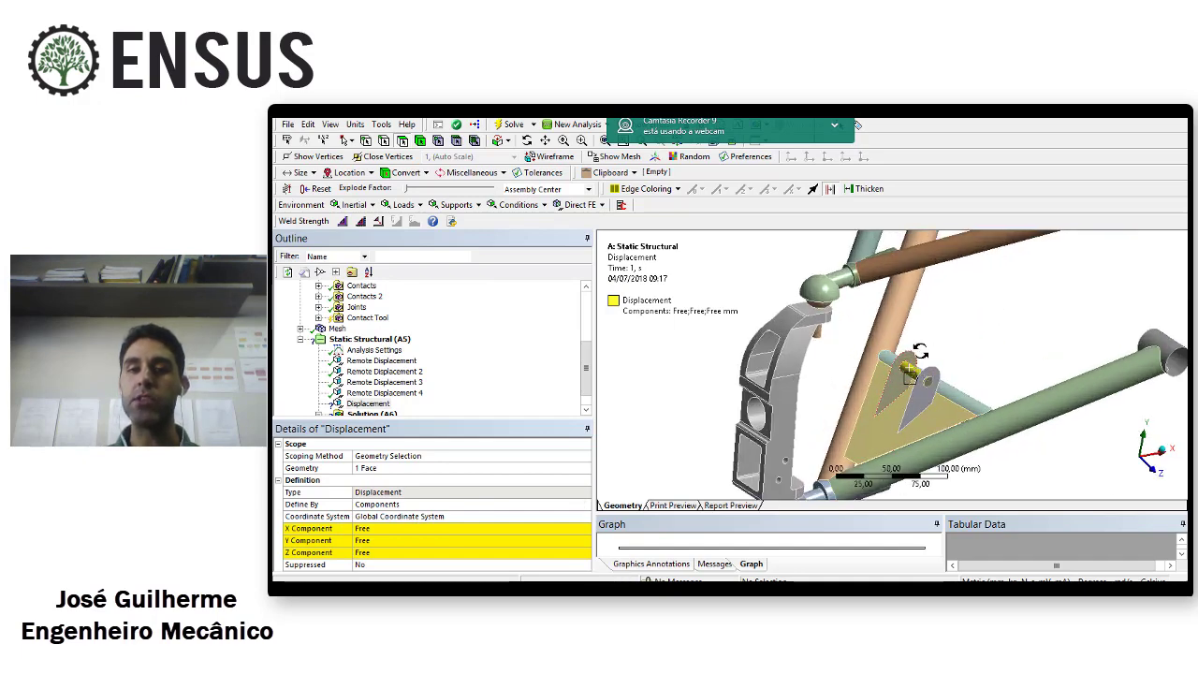
middle_click_drag(924, 373, 979, 280)
middle_click_drag(935, 328, 871, 410)
scroll(871, 410, "down", 3)
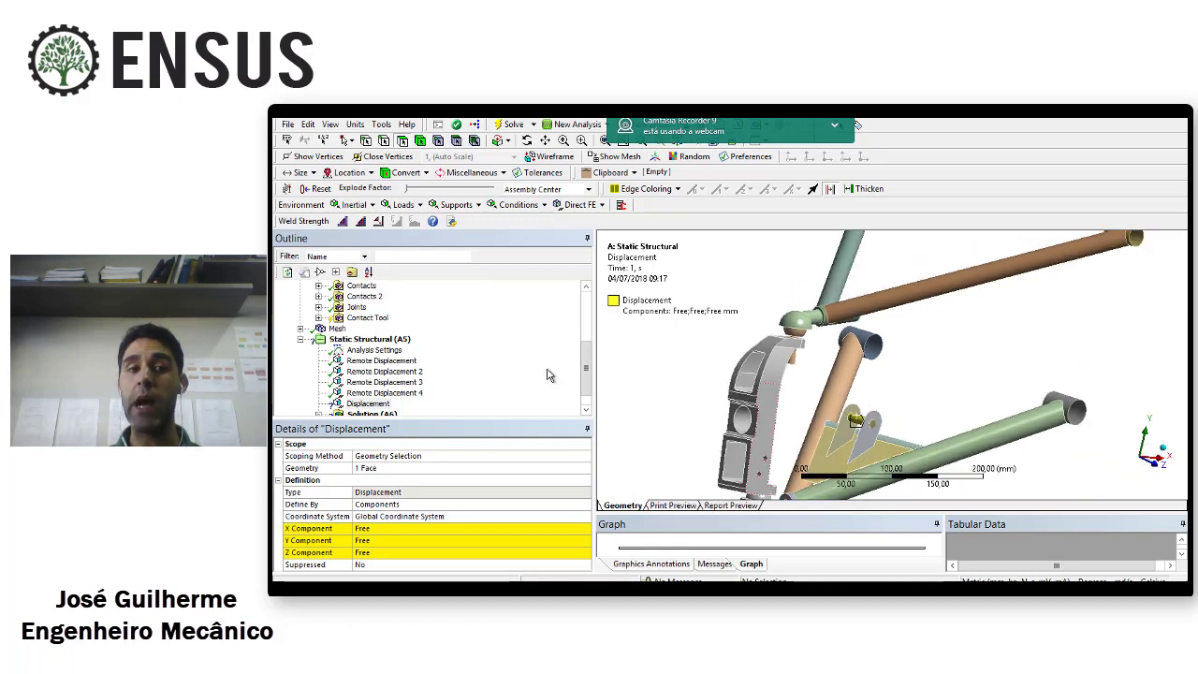
scroll(585, 371, "up", 4)
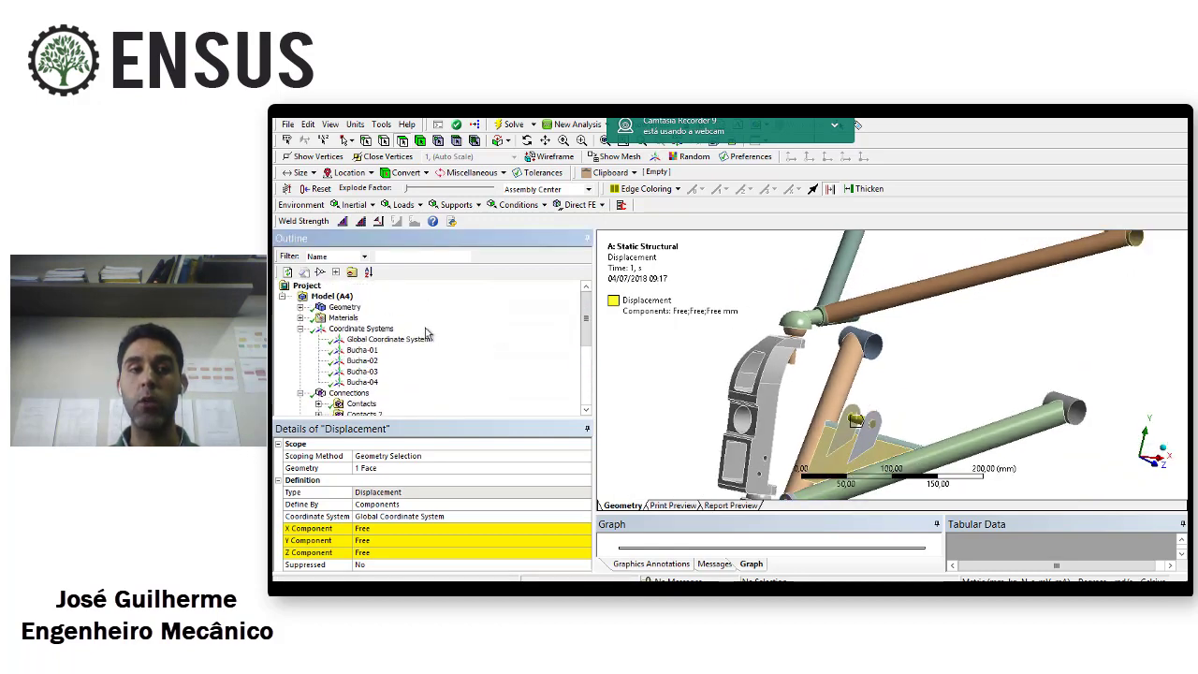
right_click(356, 328)
mouse_move(411, 333)
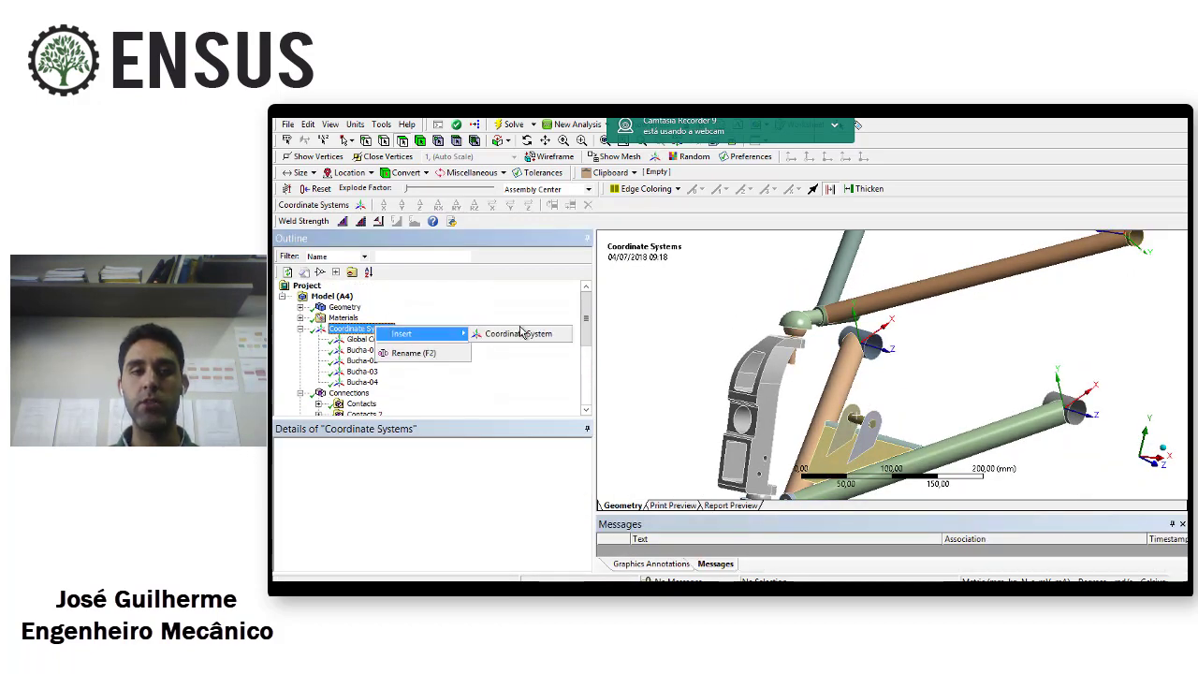
left_click(510, 333)
left_click(384, 394)
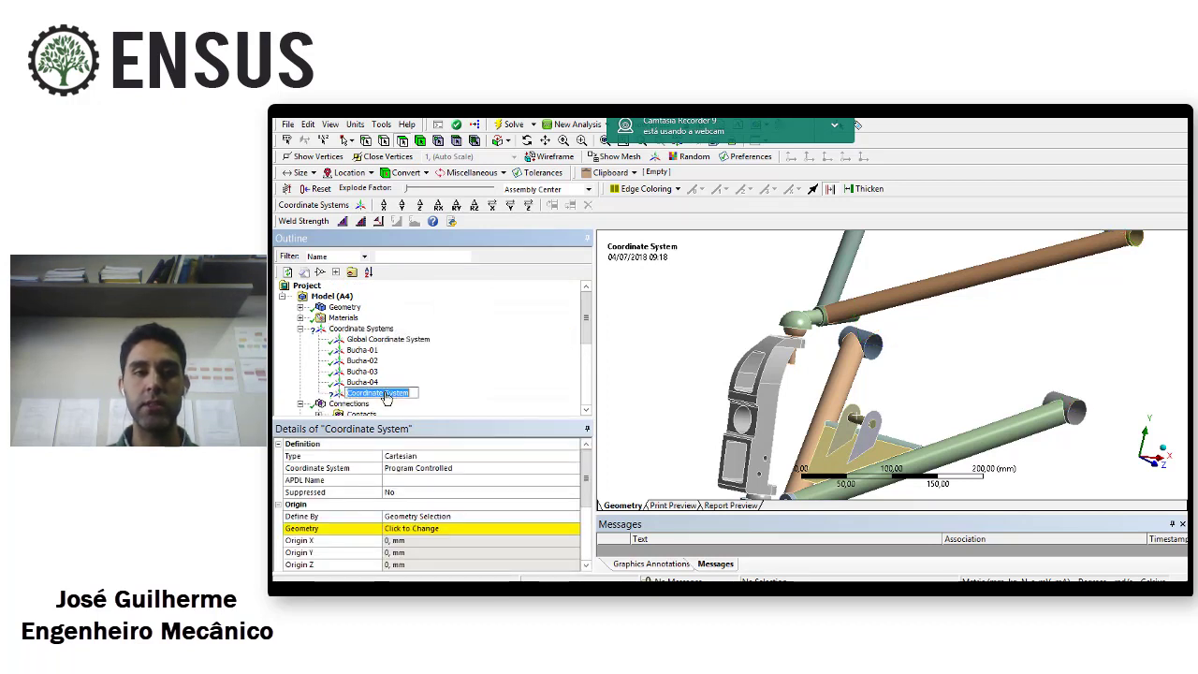
type("Amortecedo")
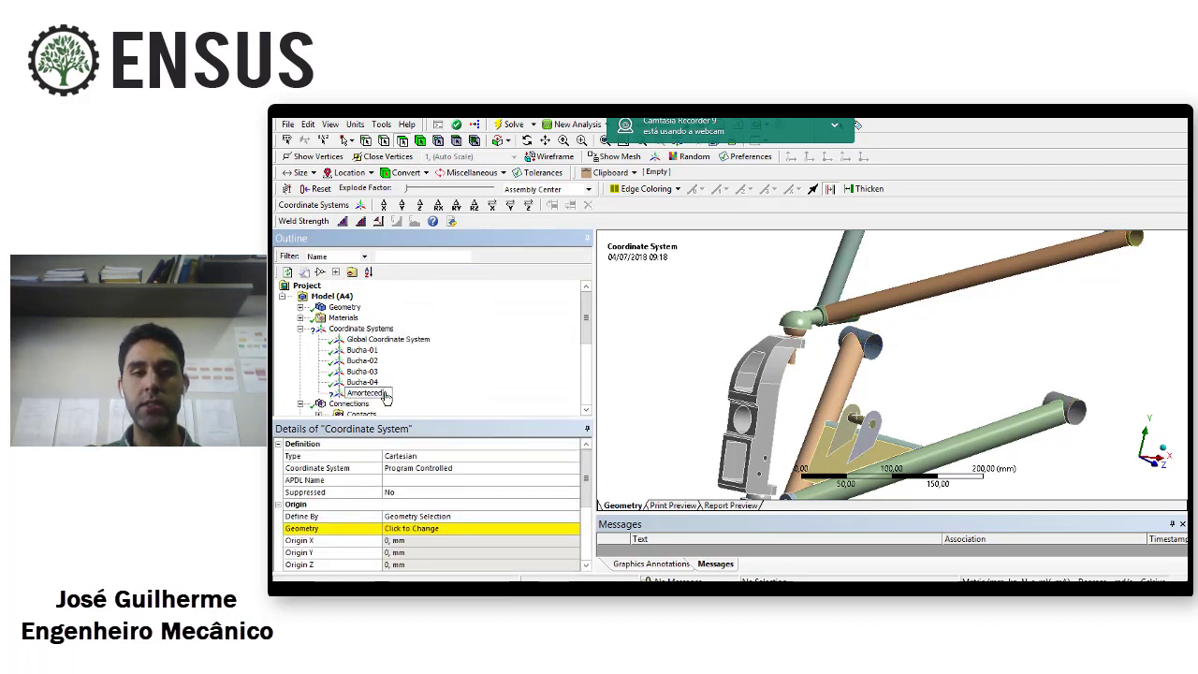
type("r")
key("Return")
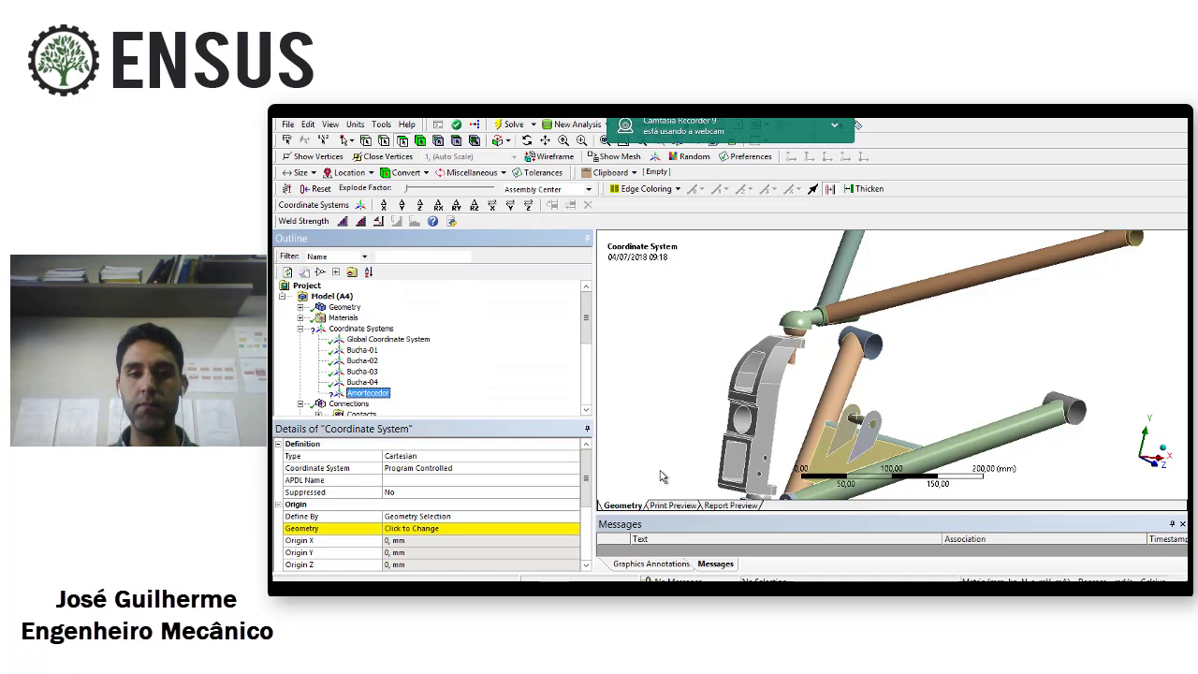
Place the Amortecedor coordinate system's origin on the cylindrical pin face between the bracket plates
left_click(862, 423)
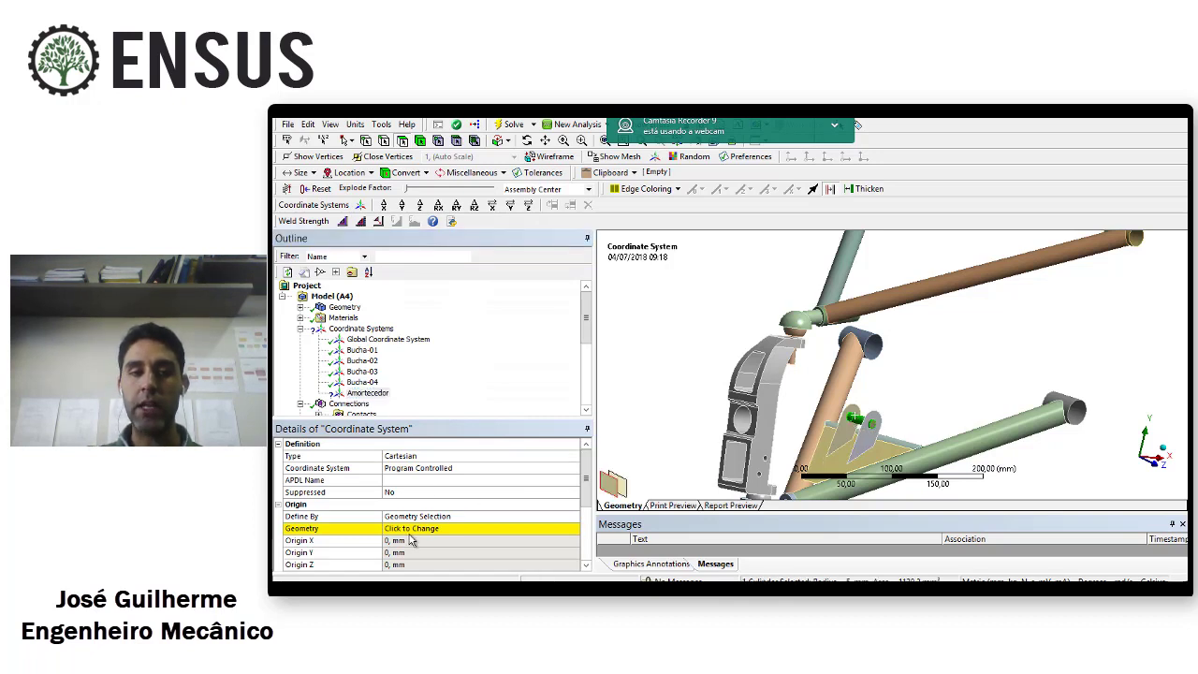
left_click(416, 531)
left_click(416, 530)
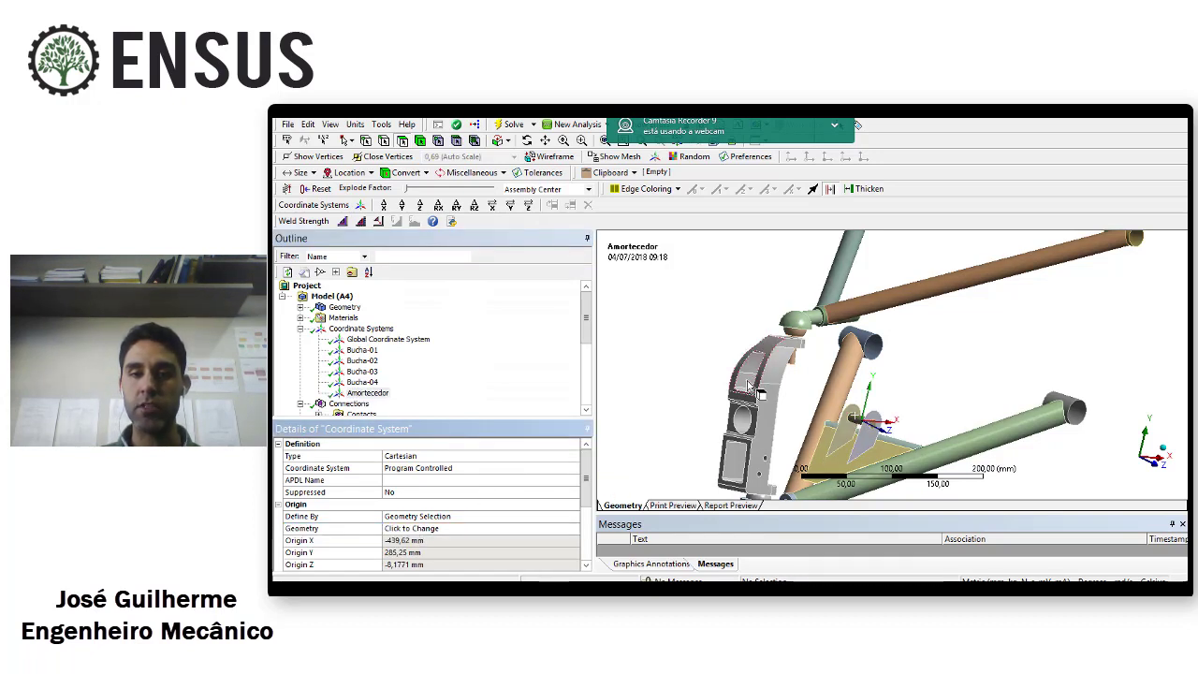
Examine how the Amortecedor coordinate system's axes are oriented relative to the bracket plates and control arms
left_click_drag(801, 410, 760, 423)
middle_click_drag(761, 424, 799, 437)
scroll(784, 447, "up", 2)
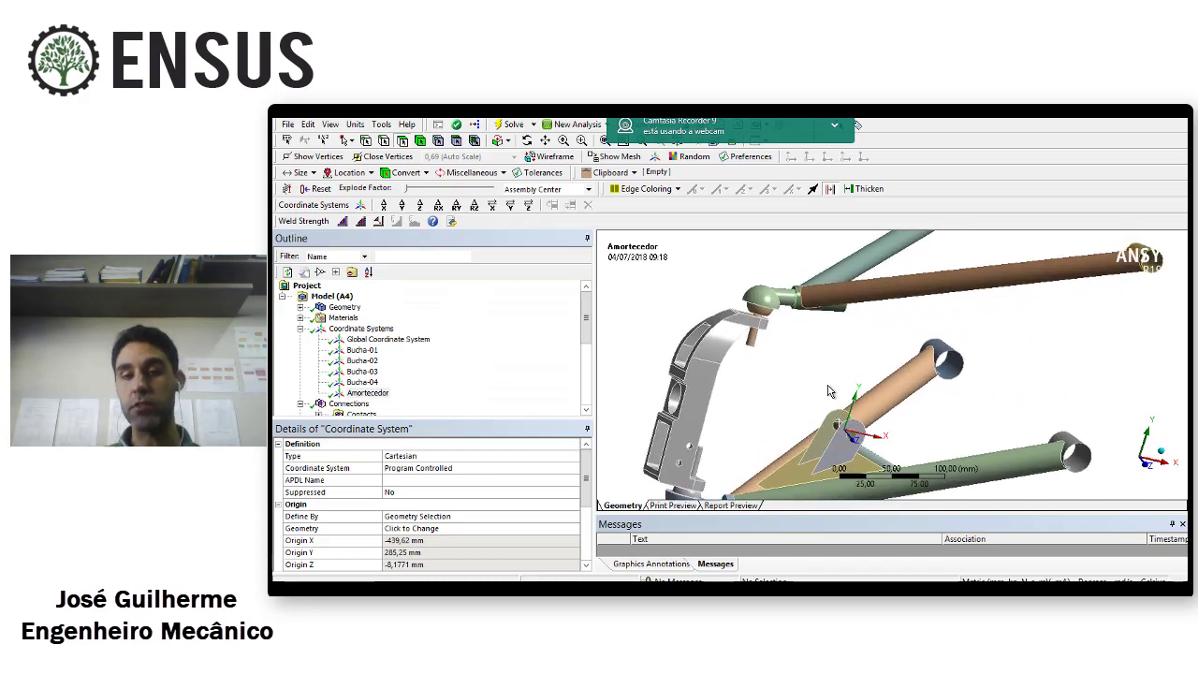
mouse_move(829, 391)
middle_mouse_down()
mouse_move(787, 386)
mouse_move(829, 400)
middle_mouse_up()
scroll(789, 396, "down", 2)
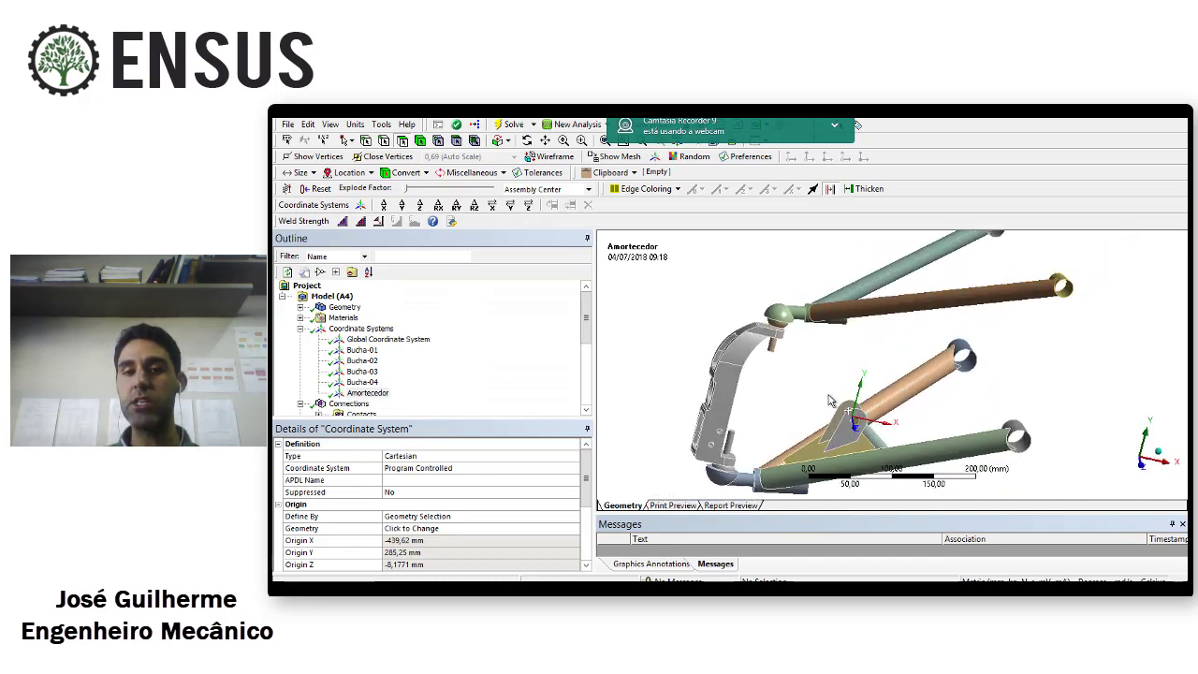
scroll(852, 442, "up", 2)
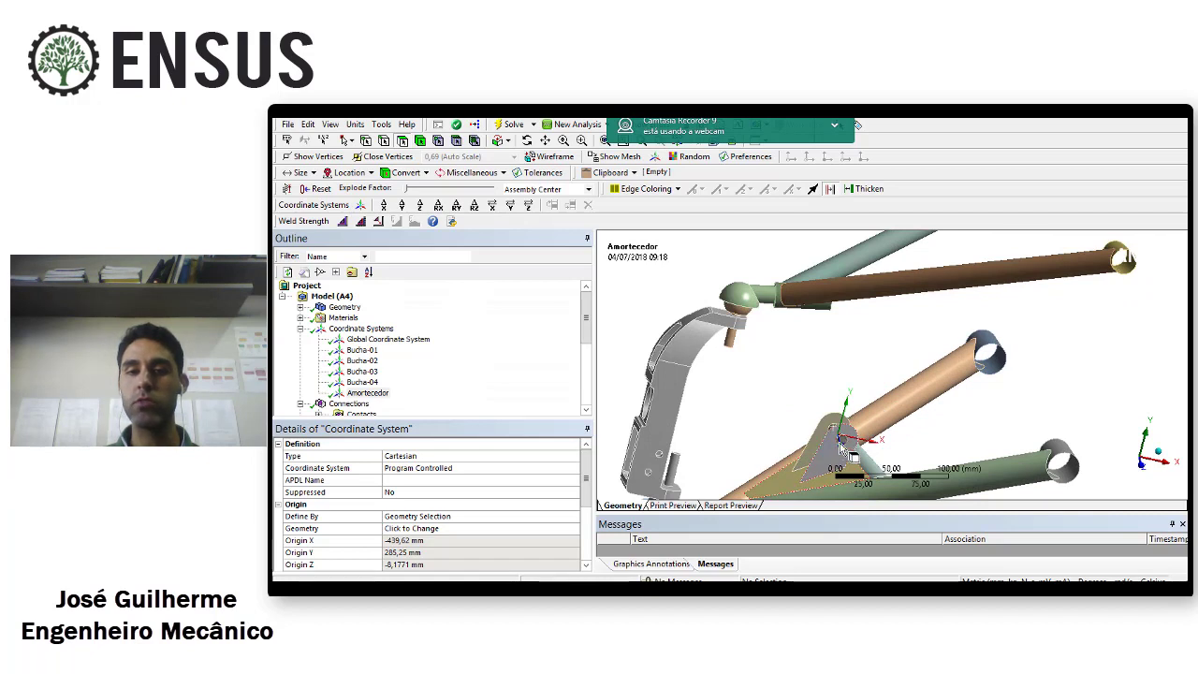
middle_click_drag(861, 443, 855, 445)
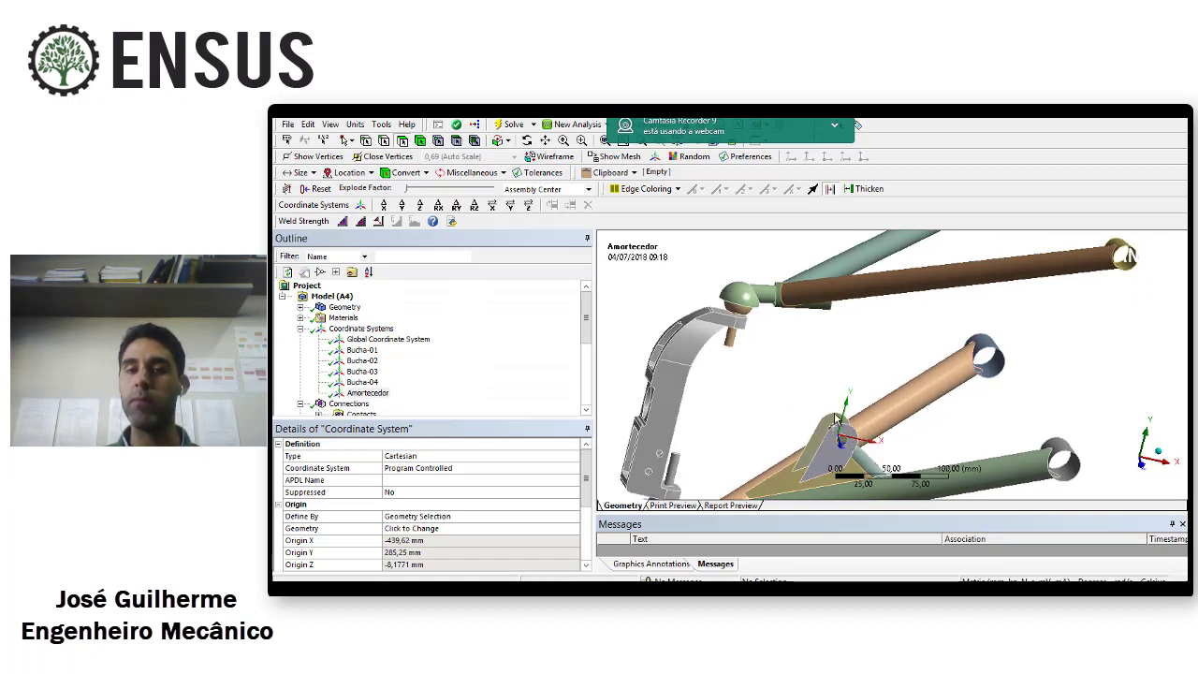
middle_click_drag(877, 386, 881, 386)
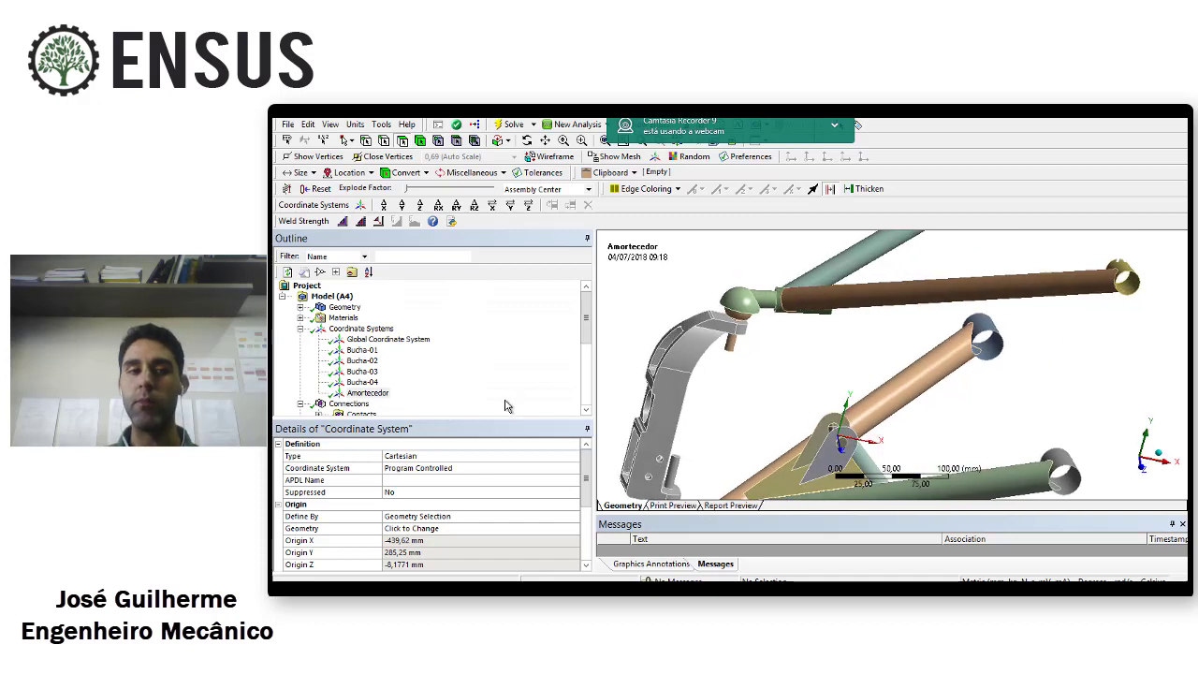
Add a rotation about Z to the Amortecedor coordinate system and set it to -60°
left_click(374, 393)
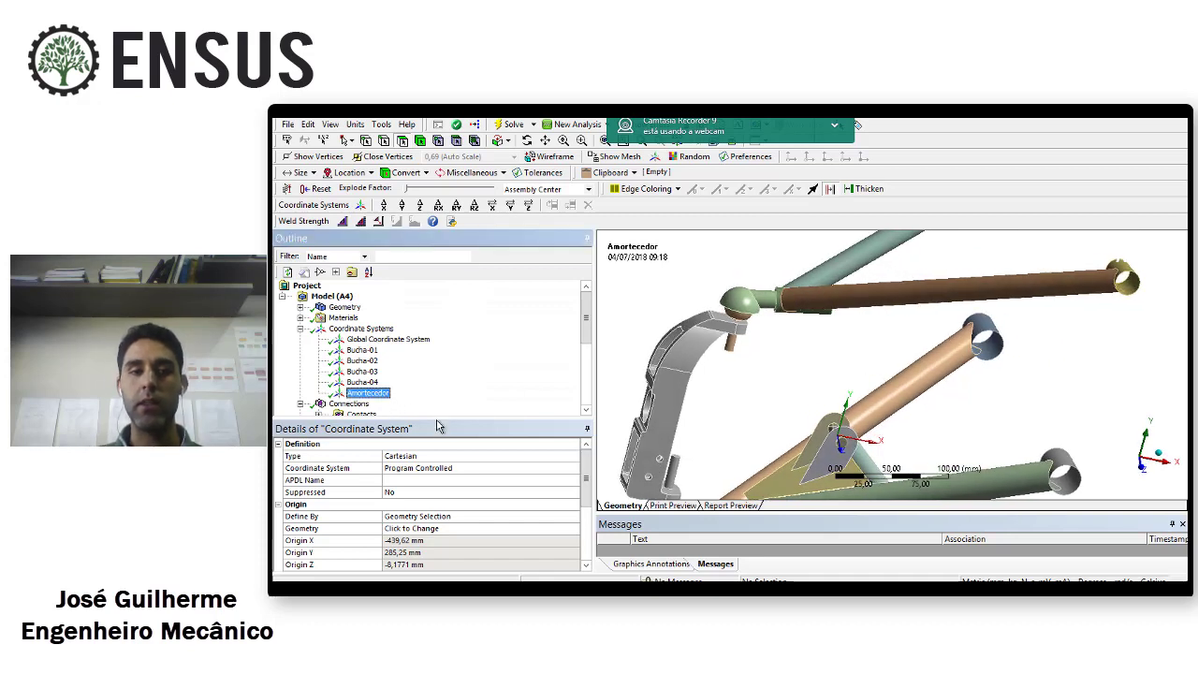
left_click_drag(433, 405, 374, 380)
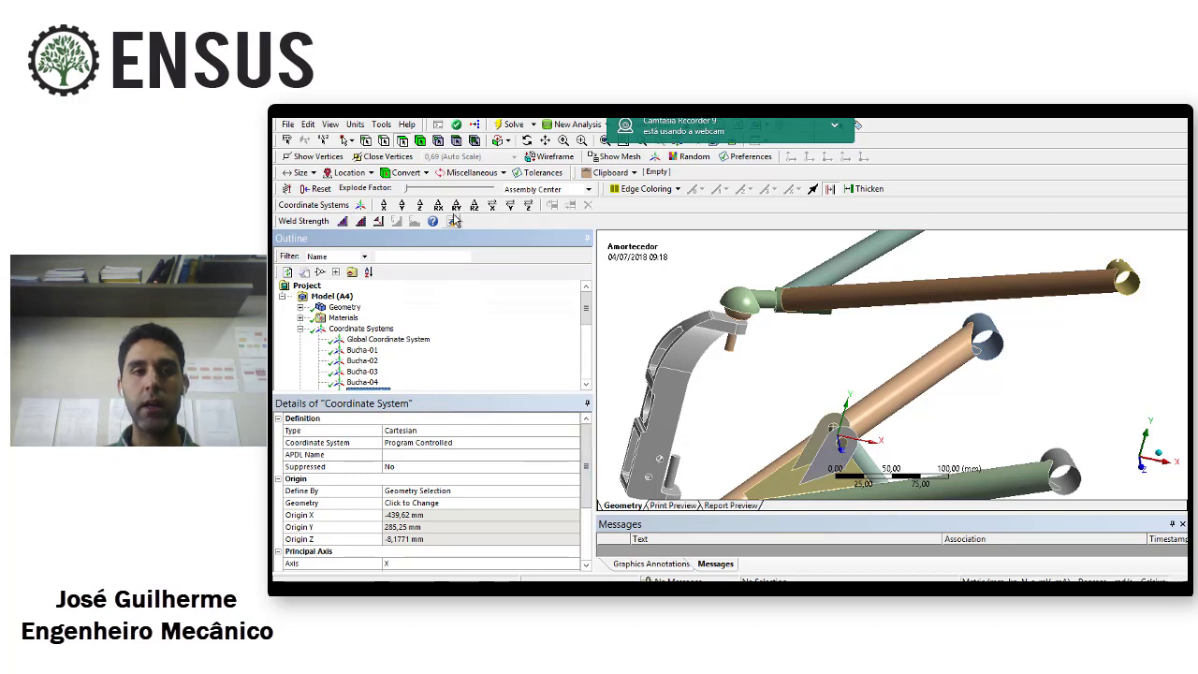
middle_click_drag(790, 412, 879, 449)
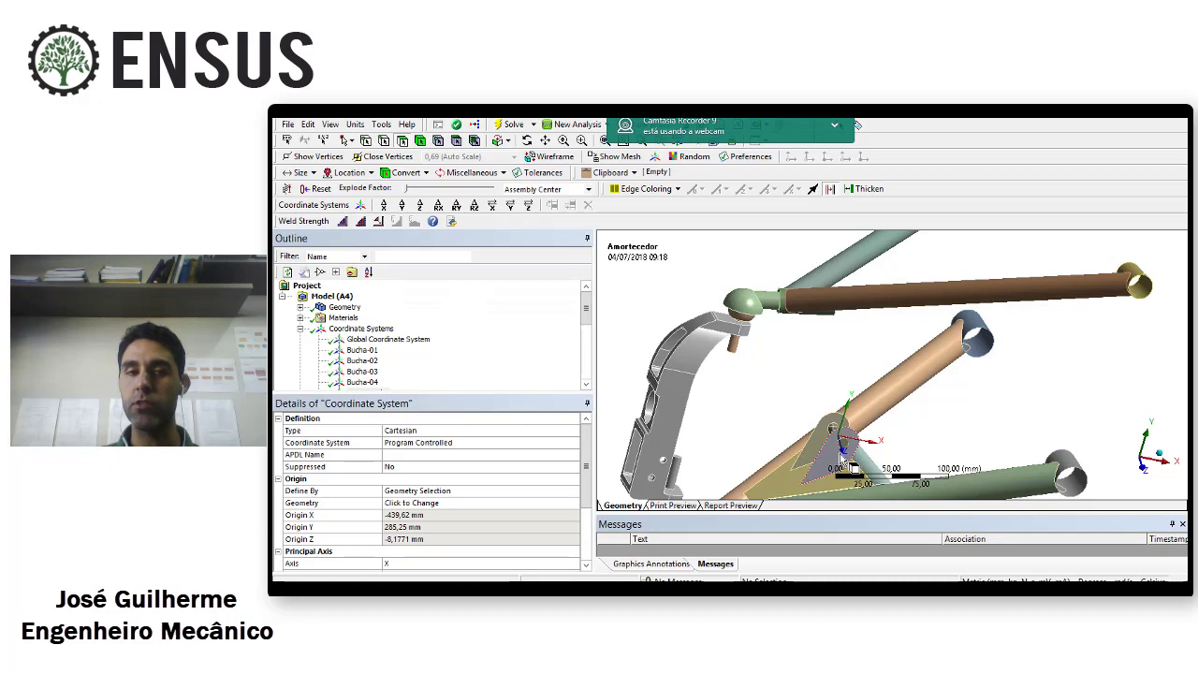
left_click(477, 206)
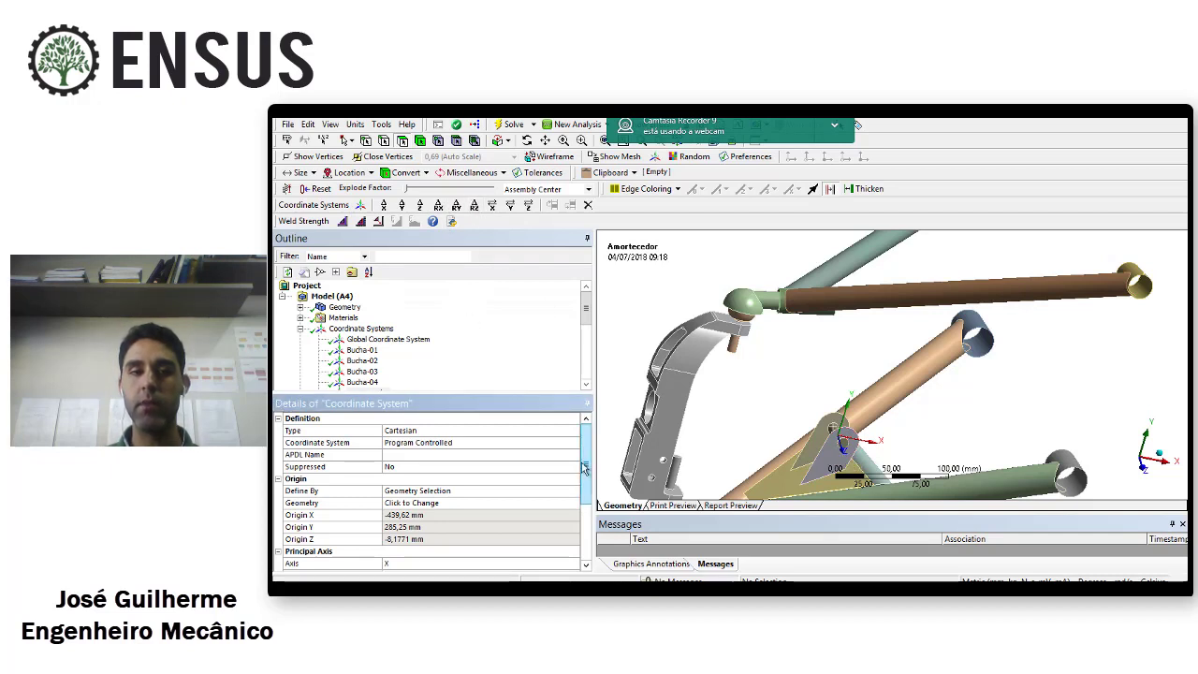
left_click_drag(586, 464, 586, 522)
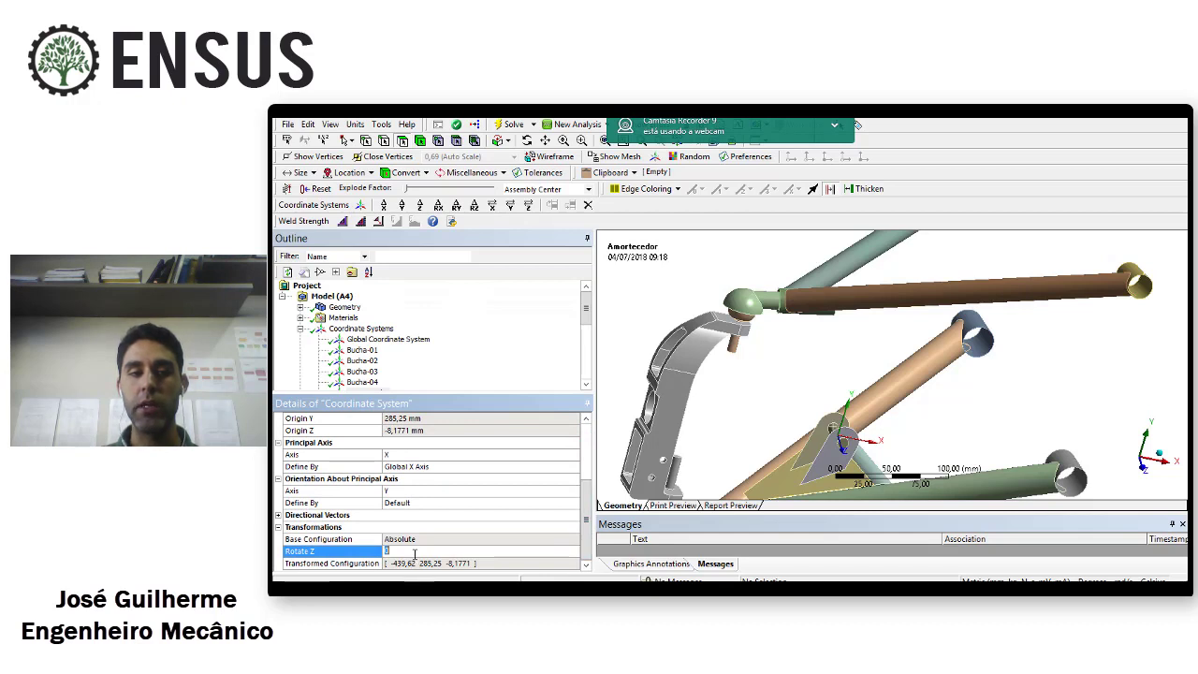
type("60")
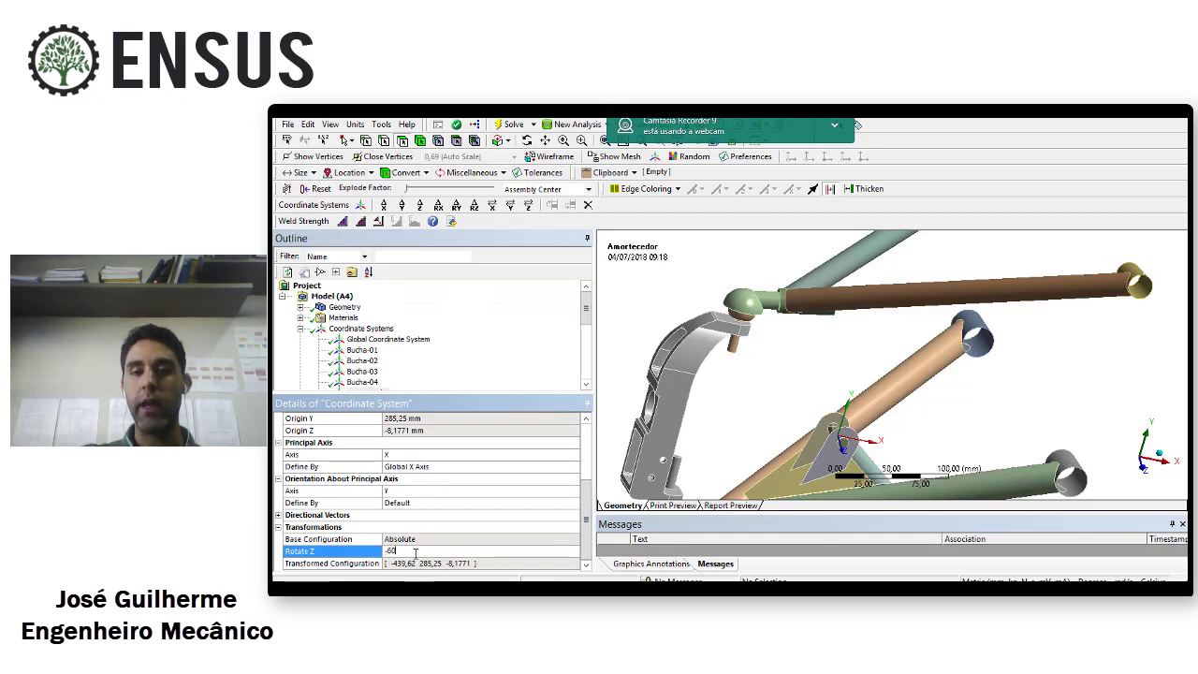
key("Return")
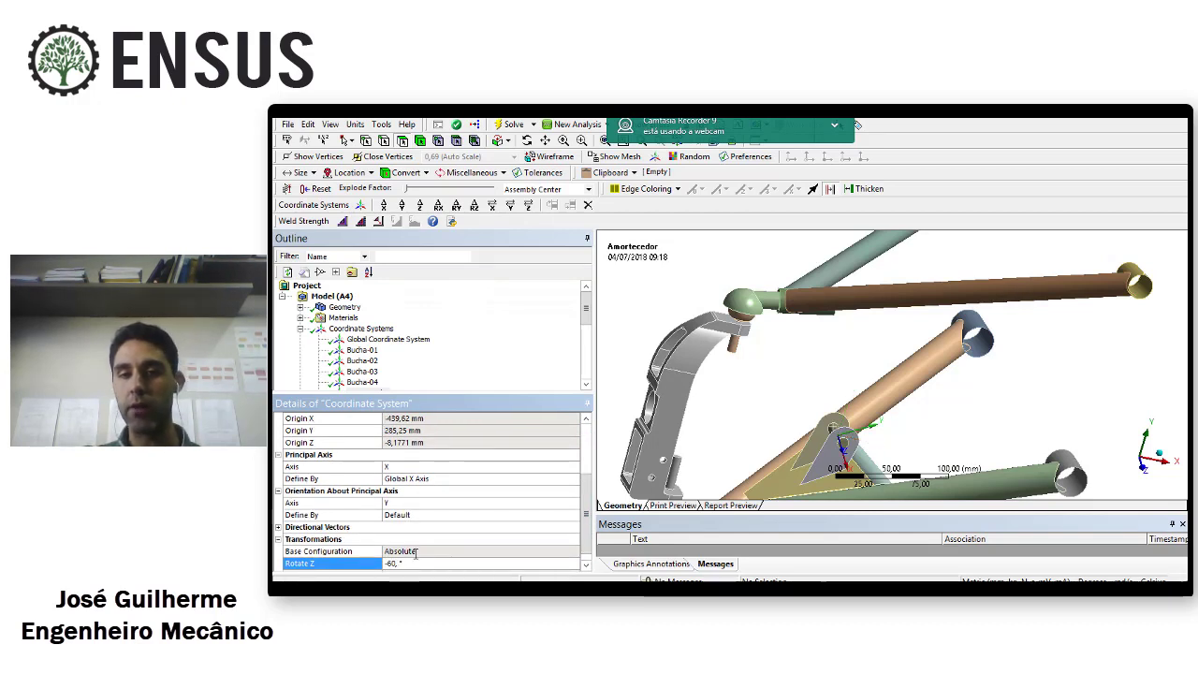
Change the Amortecedor coordinate system's Z rotation to 60°
left_click(379, 559)
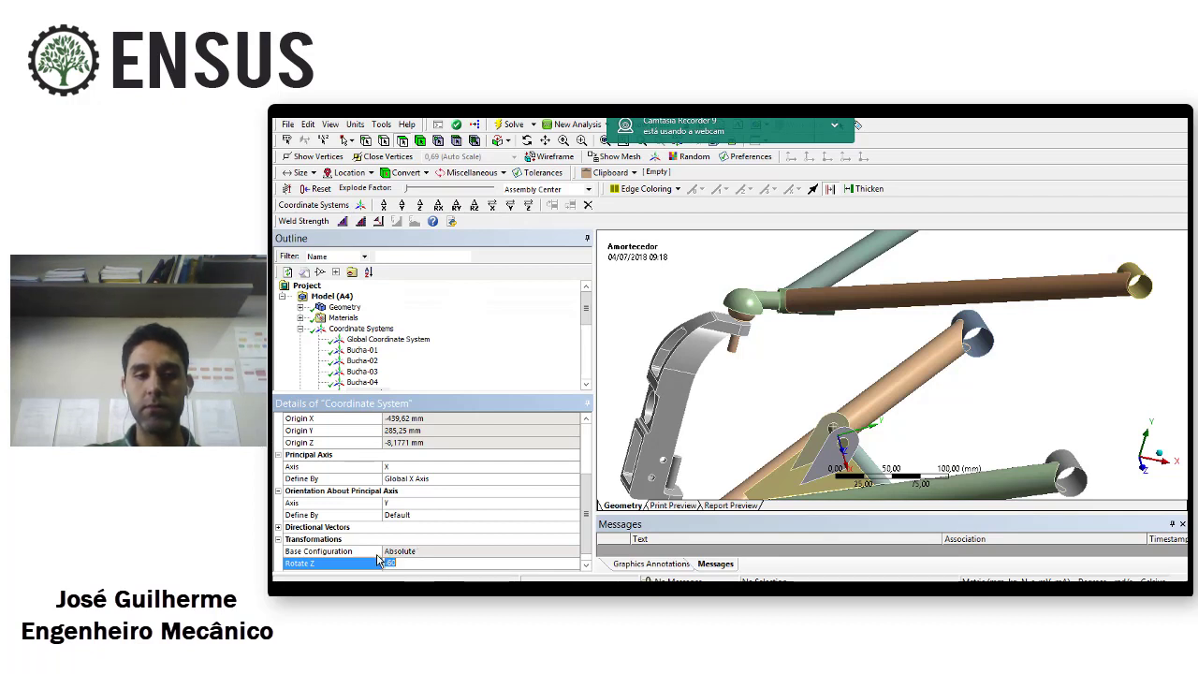
type("60")
key("Return")
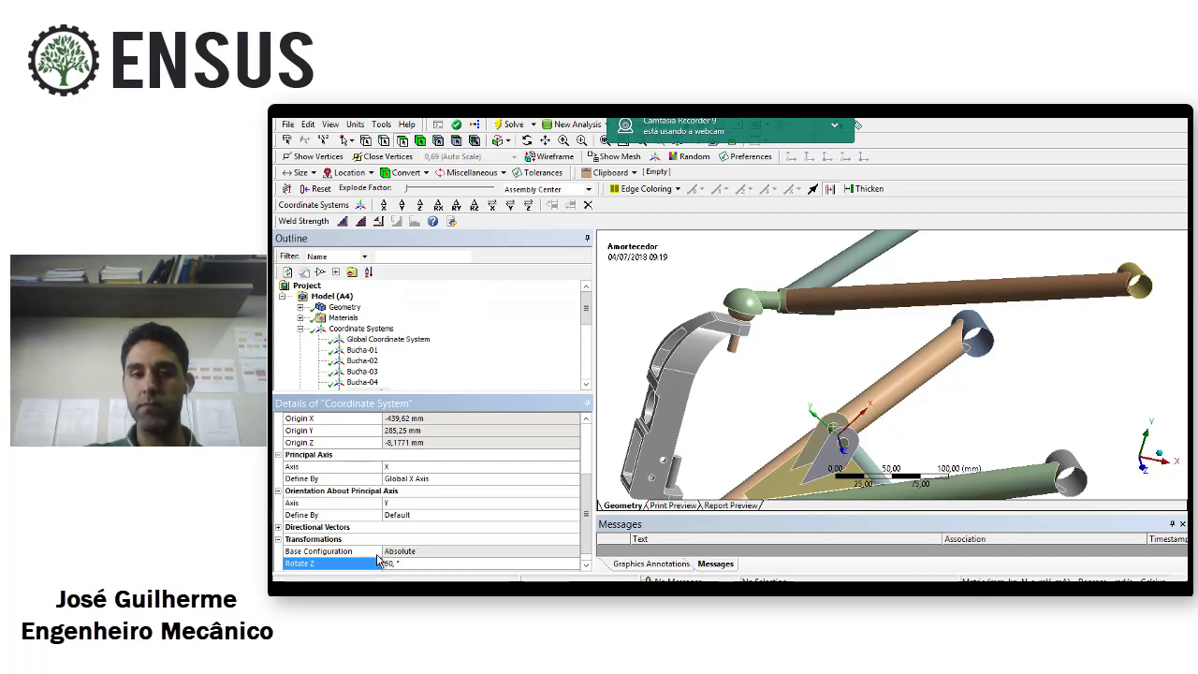
Set the Amortecedor coordinate system's Z rotation to 80° and check its axes against the suspension arms
left_click(379, 559)
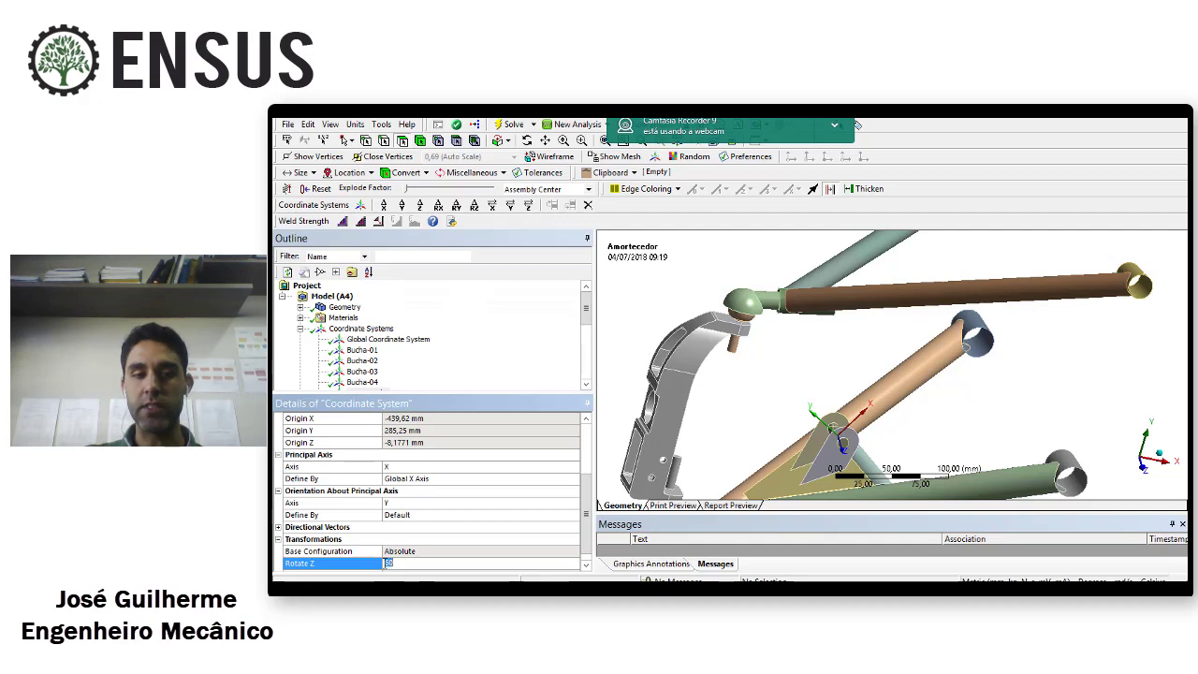
type("80")
key("Return")
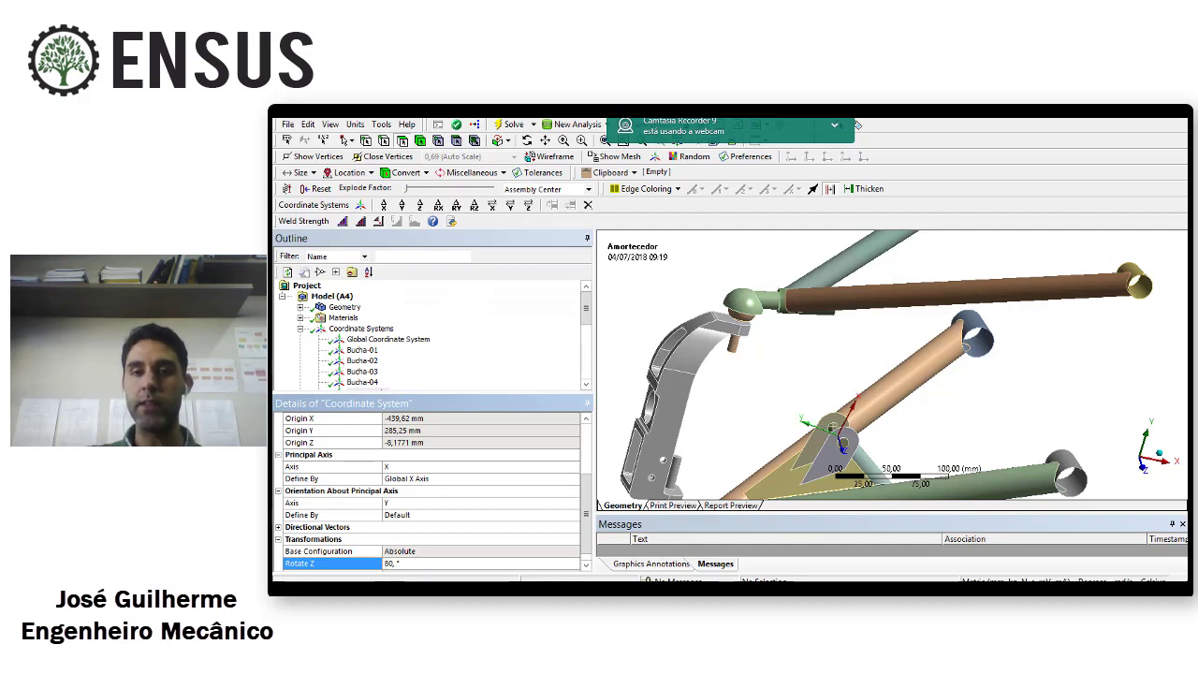
mouse_move(671, 445)
middle_mouse_down()
mouse_move(609, 428)
mouse_move(699, 437)
mouse_move(679, 417)
mouse_move(703, 414)
mouse_move(674, 454)
middle_mouse_up()
scroll(649, 439, "down", 4)
left_click_drag(586, 521, 589, 554)
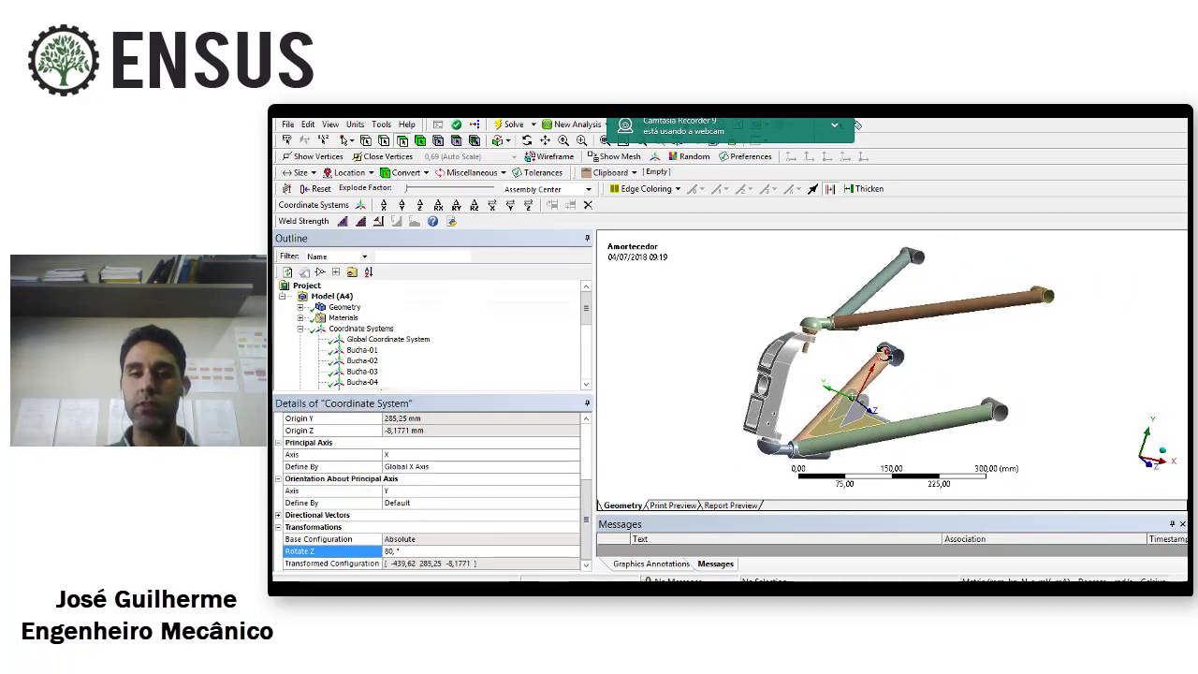
middle_click_drag(884, 353, 538, 369)
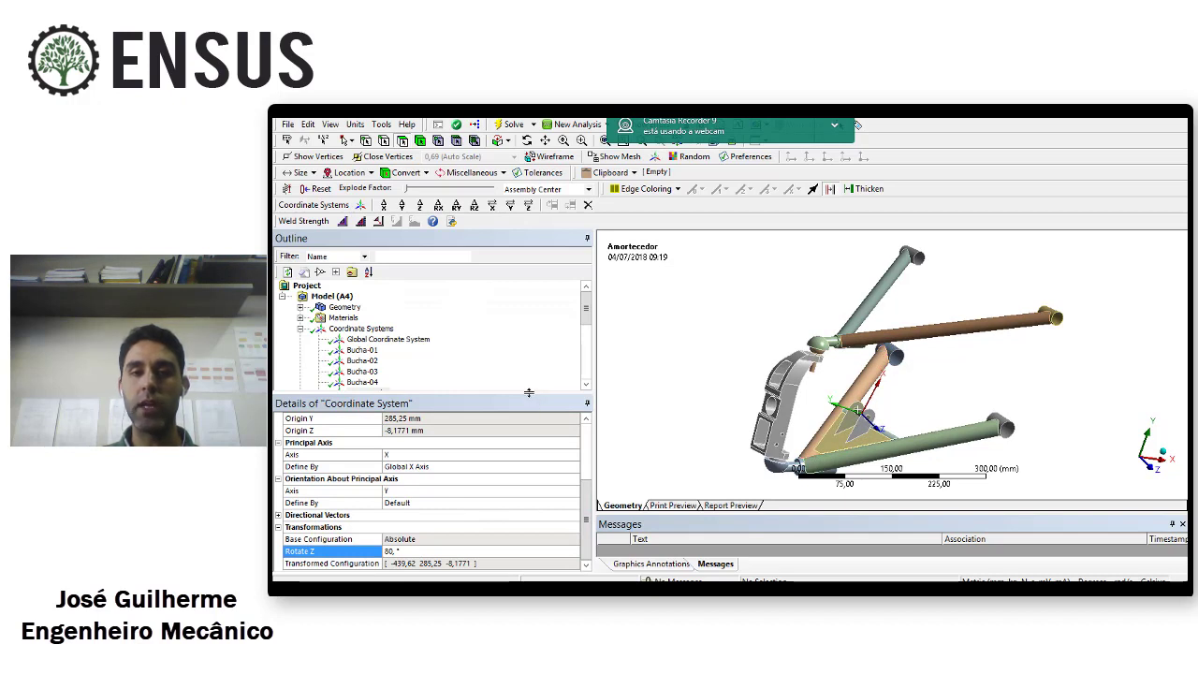
Assign the Amortecedor coordinate system to the shock mount's Displacement support and set its X component to 0 mm
left_click_drag(529, 392, 529, 434)
scroll(383, 412, "down", 6)
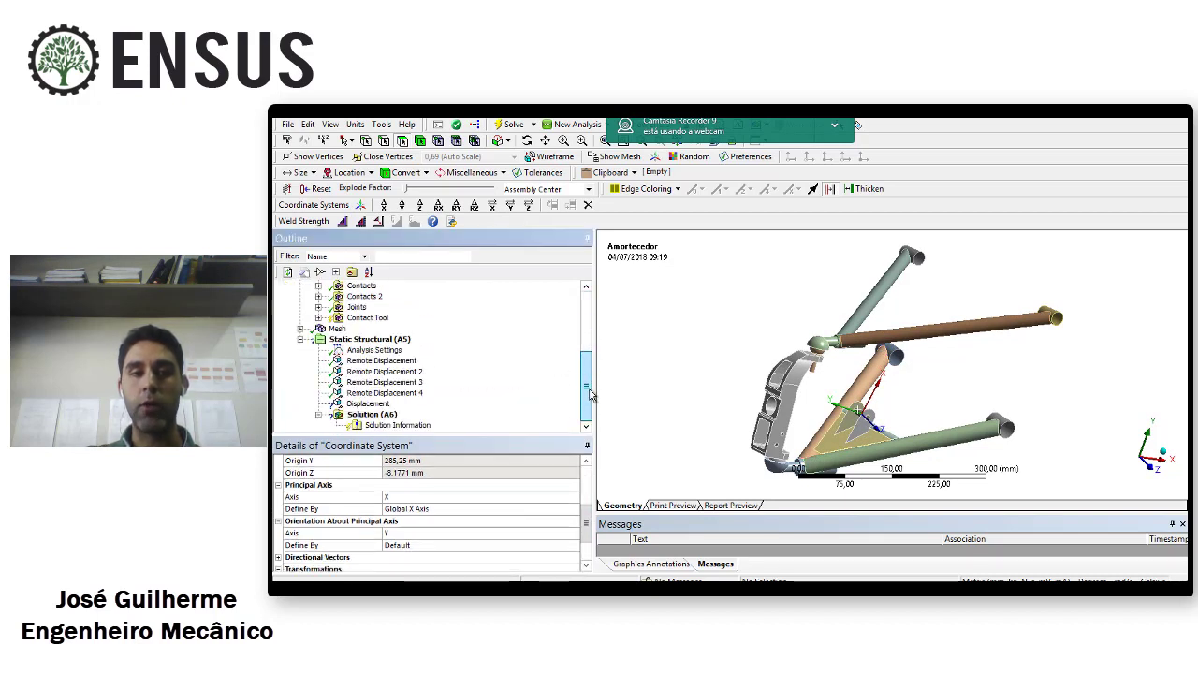
left_click(368, 403)
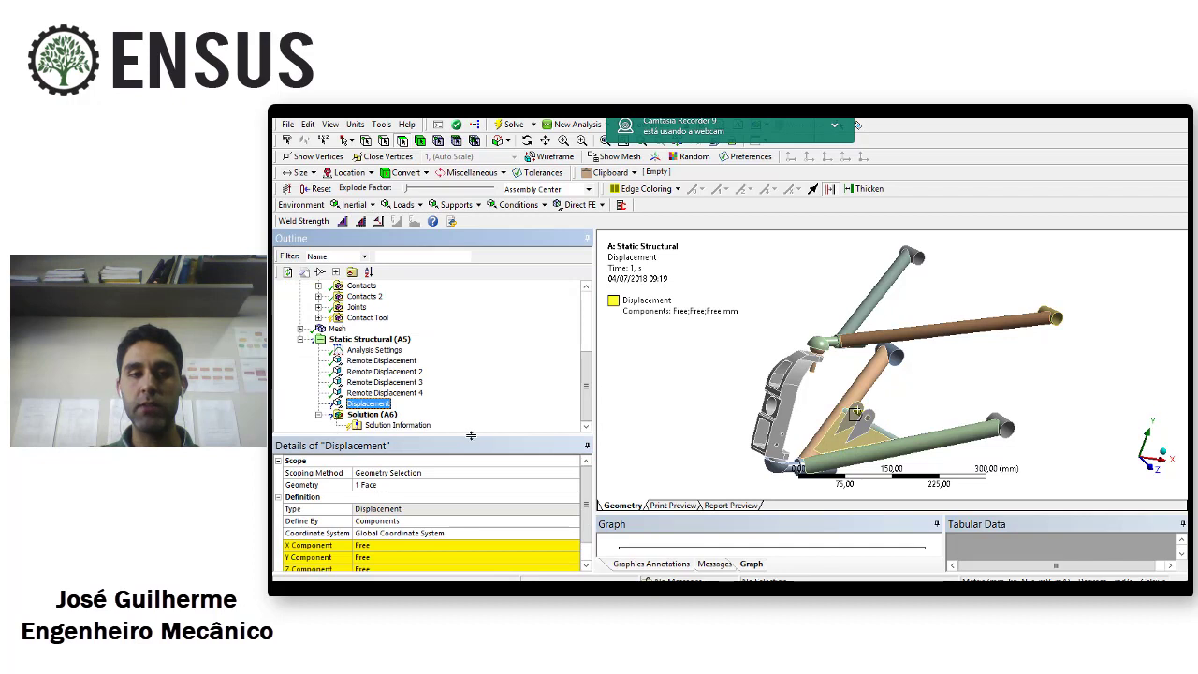
left_click_drag(470, 435, 472, 389)
left_click(554, 486)
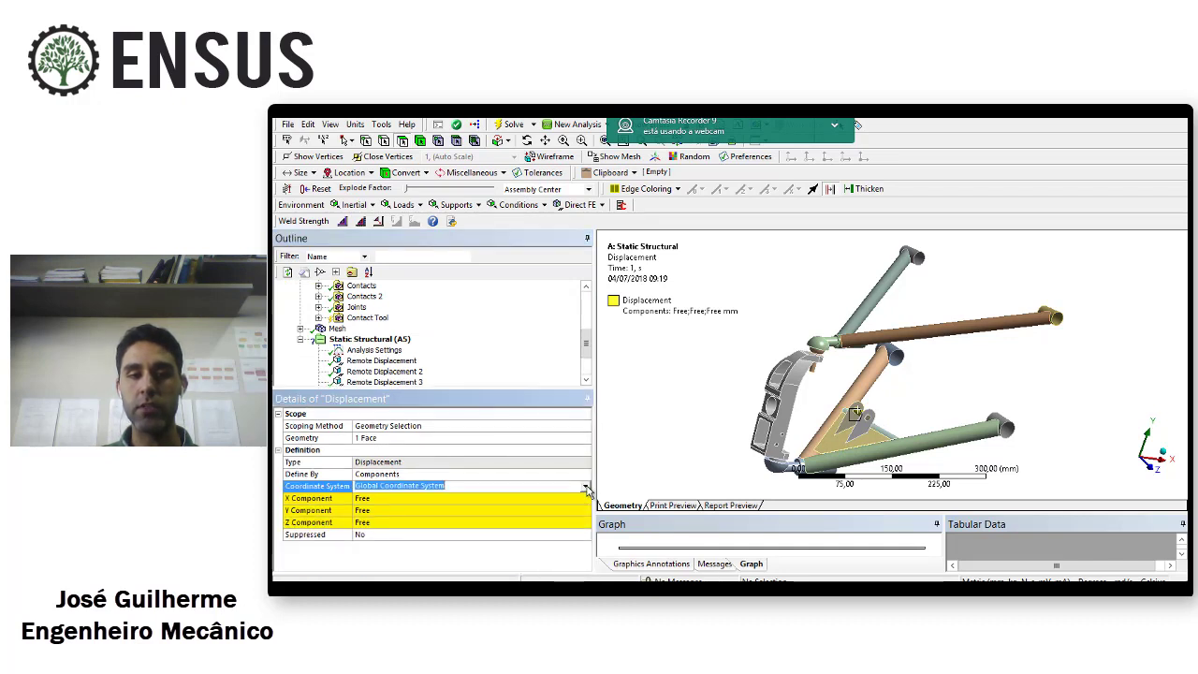
left_click(585, 487)
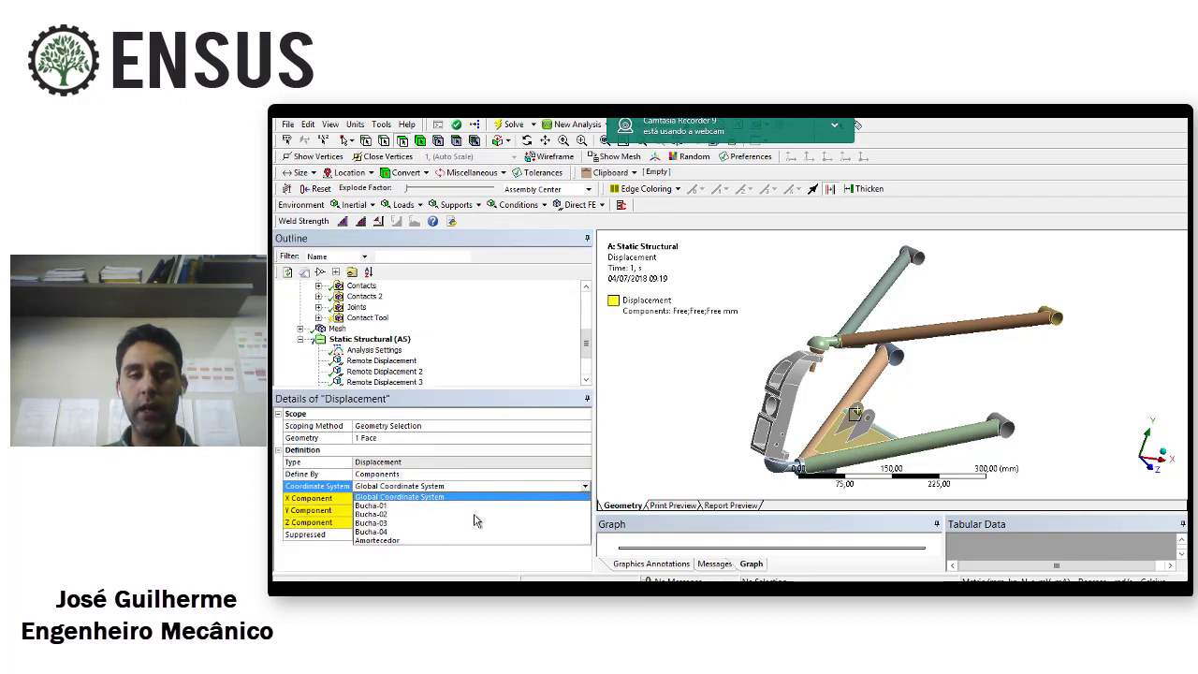
left_click(414, 542)
left_click(394, 498)
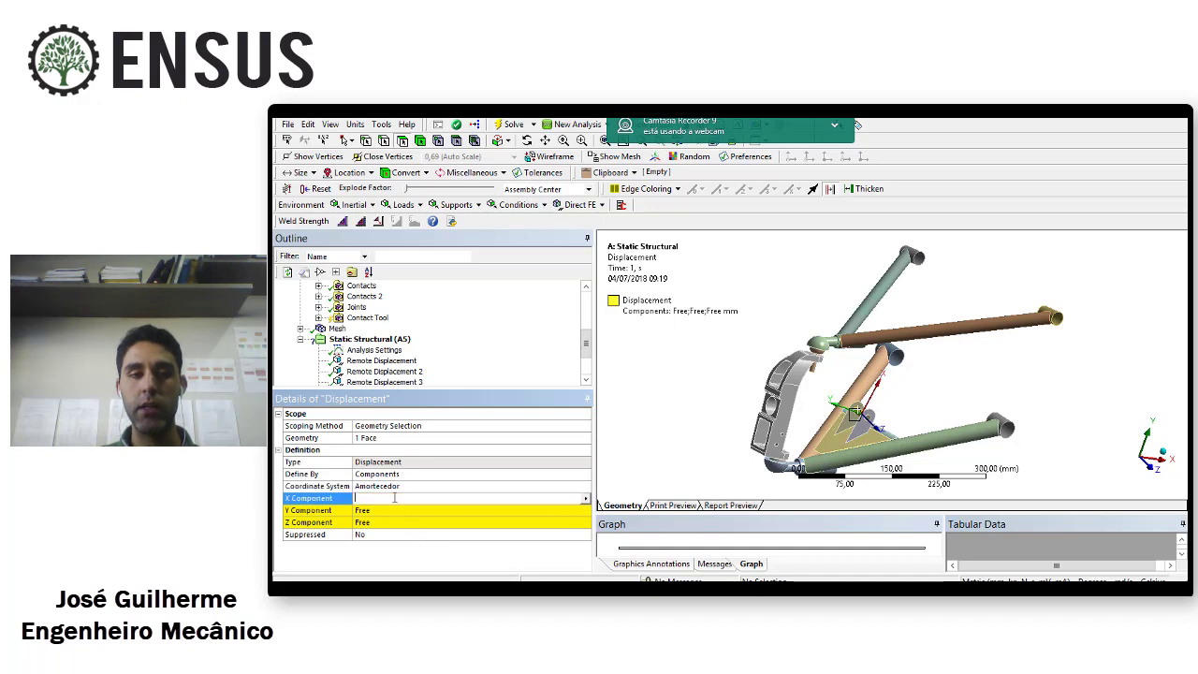
key("Return")
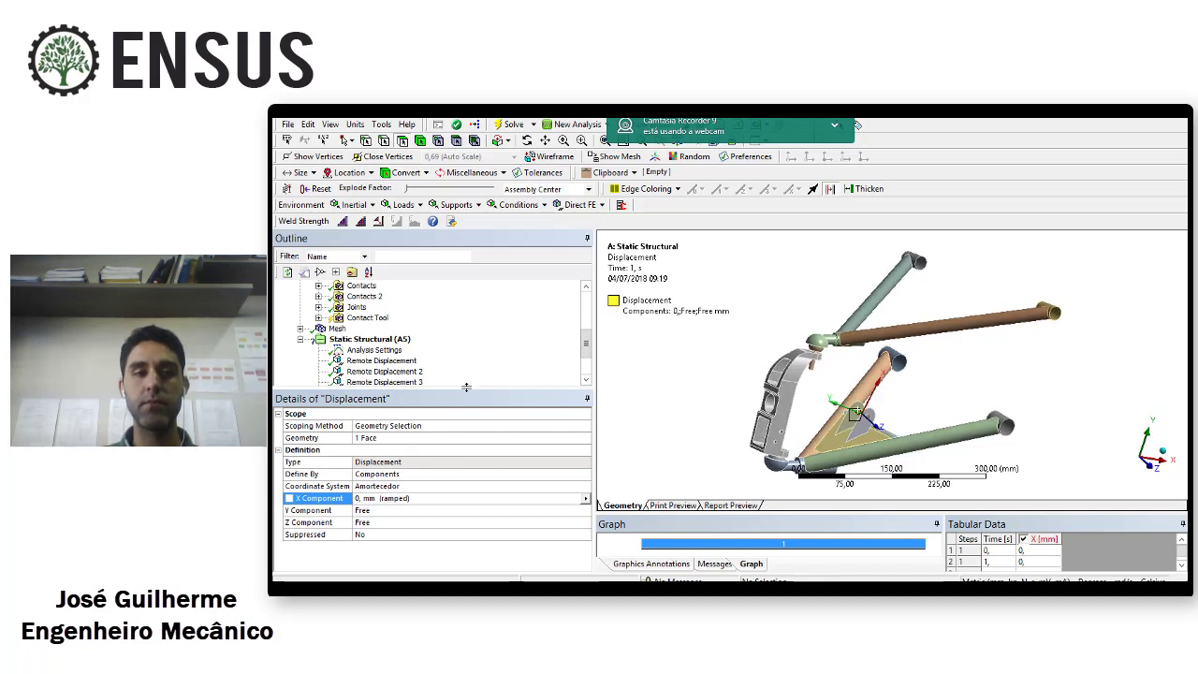
Review all supports defined in the Static Structural analysis on the suspension assembly
left_click_drag(468, 391, 447, 451)
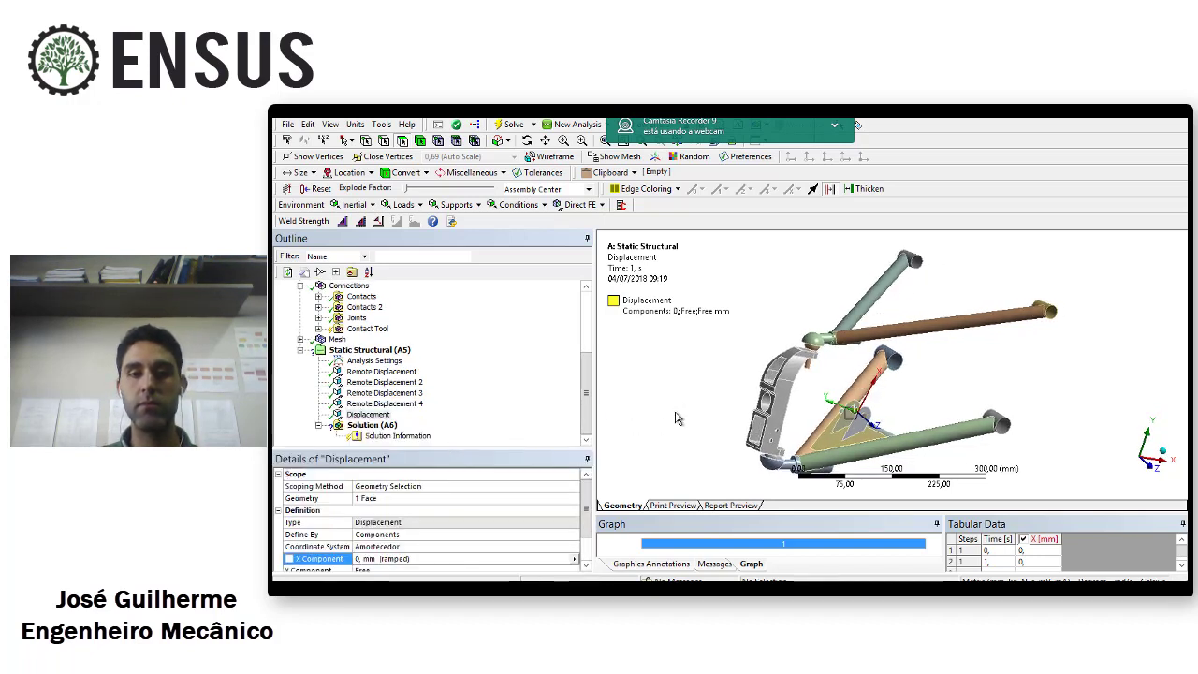
middle_click_drag(773, 414, 878, 356)
left_click(366, 349)
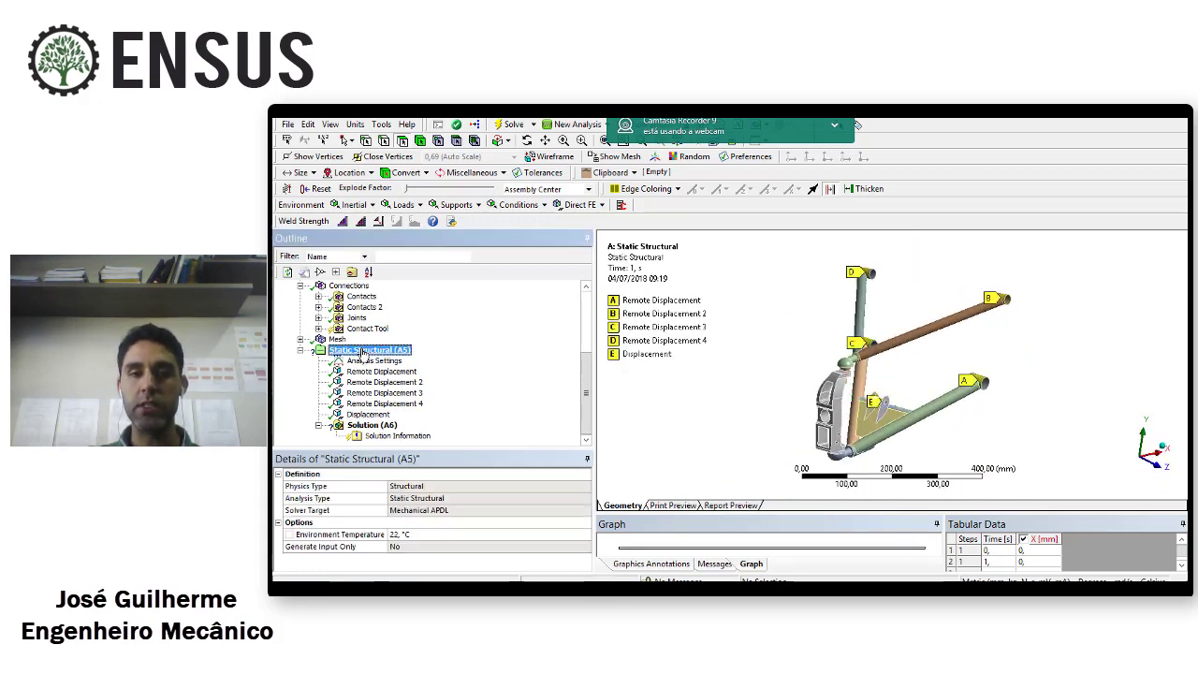
right_click(365, 350)
left_click(466, 340)
middle_click_drag(804, 383, 960, 357)
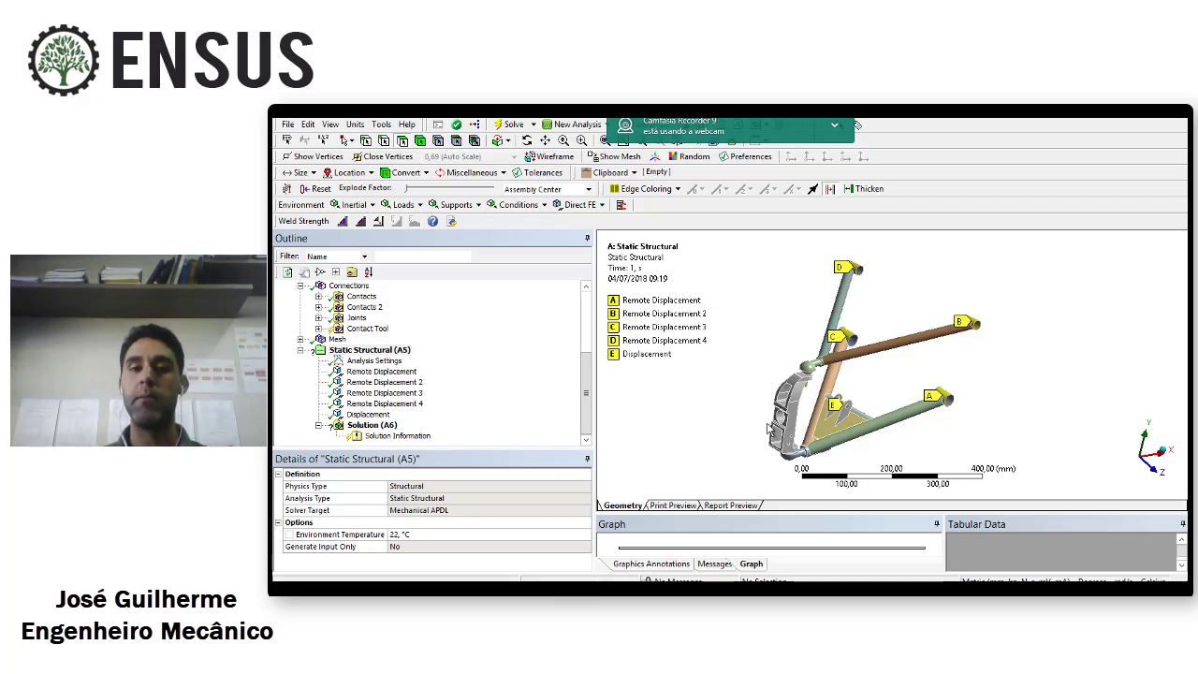
Examine the upright and the bolt holes in its side face near the lower ball joint
scroll(745, 389, "up", 3)
middle_click_drag(735, 404, 810, 368, "ctrl")
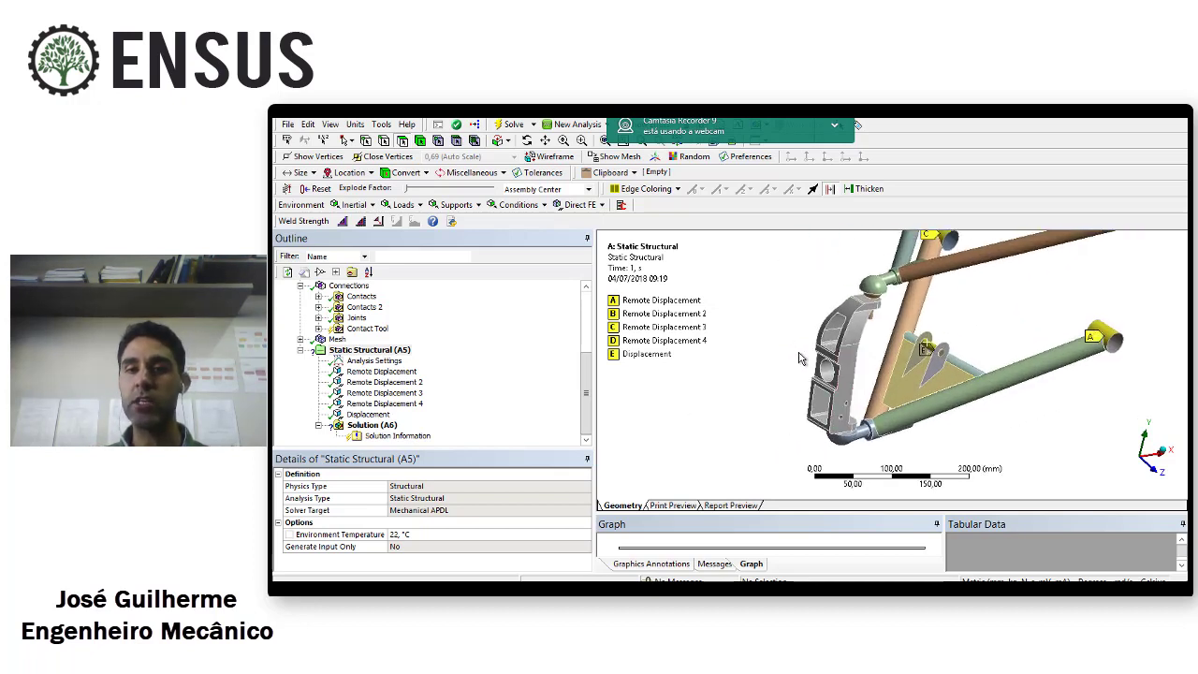
scroll(799, 359, "down", 4)
middle_click_drag(808, 356, 825, 372, "ctrl")
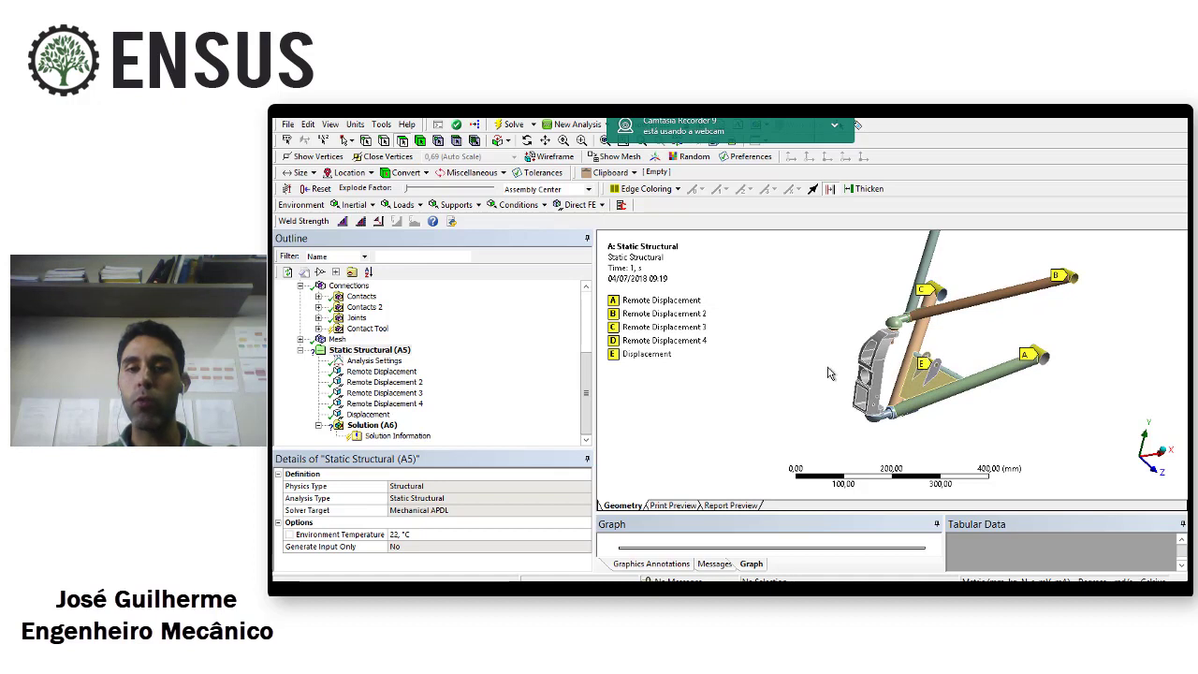
scroll(827, 373, "up", 3)
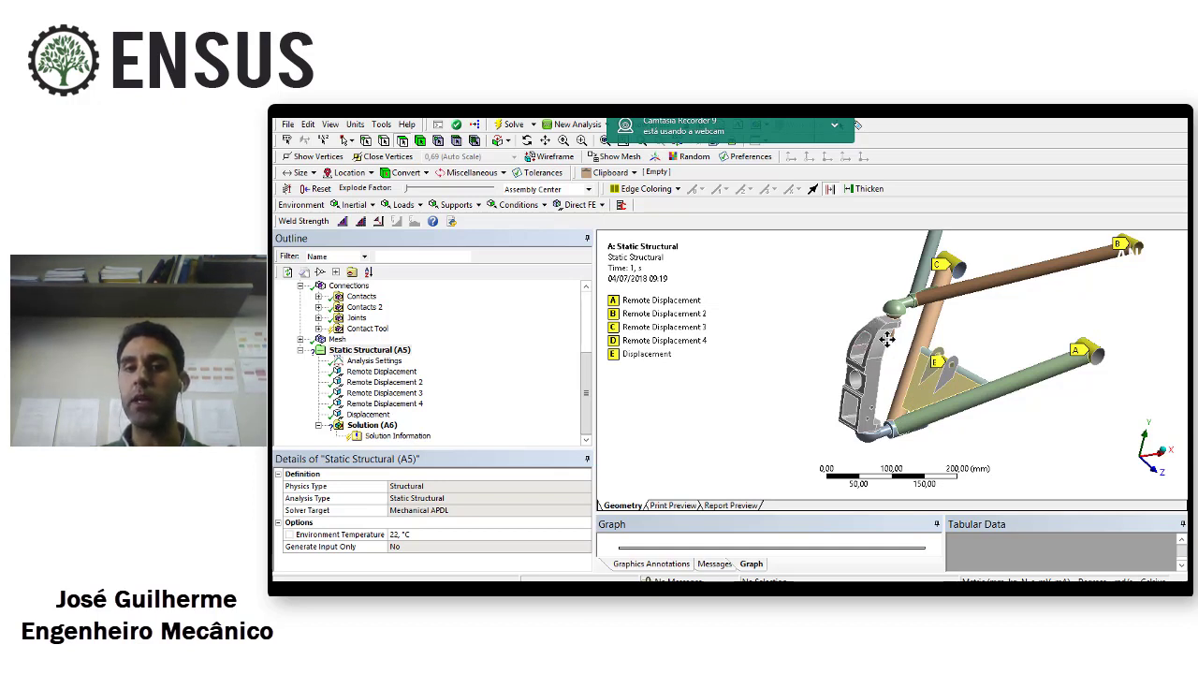
scroll(861, 355, "up", 3)
middle_click_drag(845, 387, 840, 411)
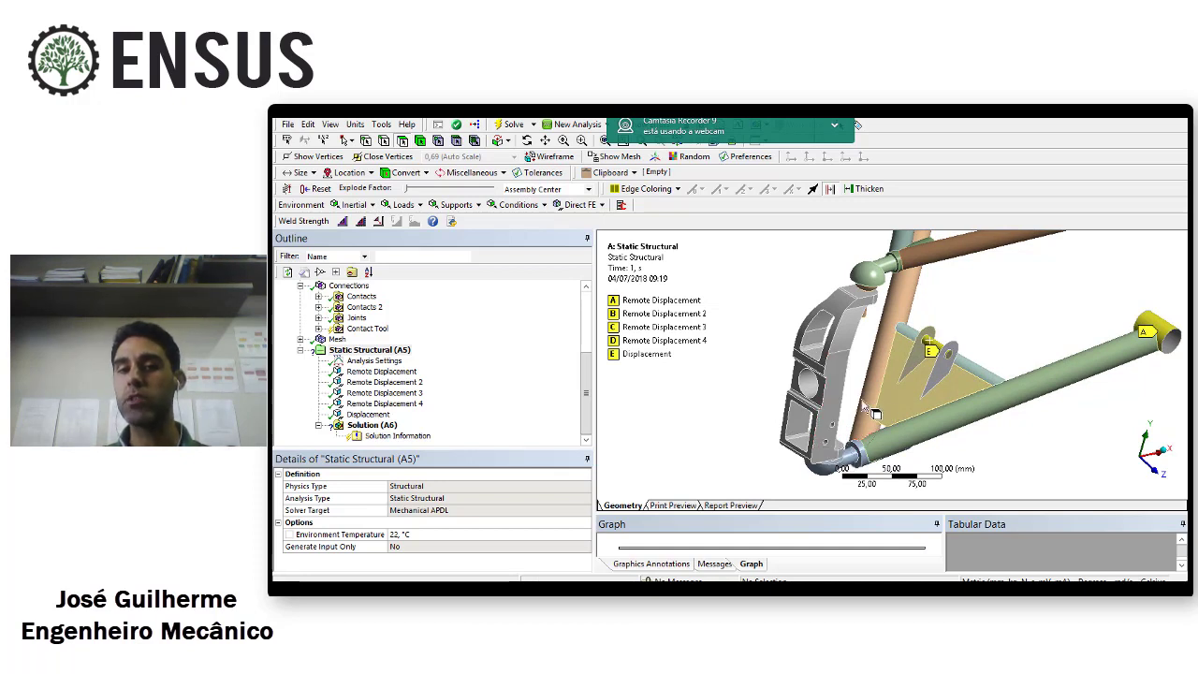
scroll(860, 412, "down", 3)
middle_click_drag(860, 409, 865, 412)
scroll(878, 426, "up", 5)
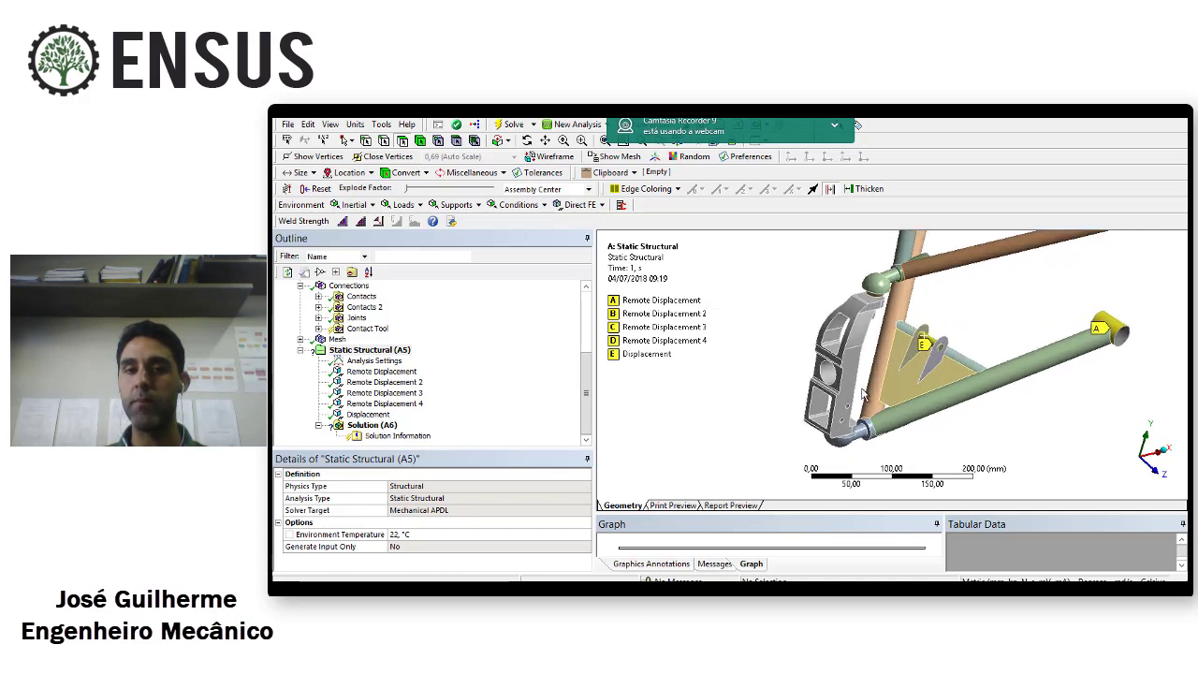
Insert a second Displacement support scoped to the two bolt-hole faces on the upright's lower side
right_click(399, 352)
mouse_move(431, 361)
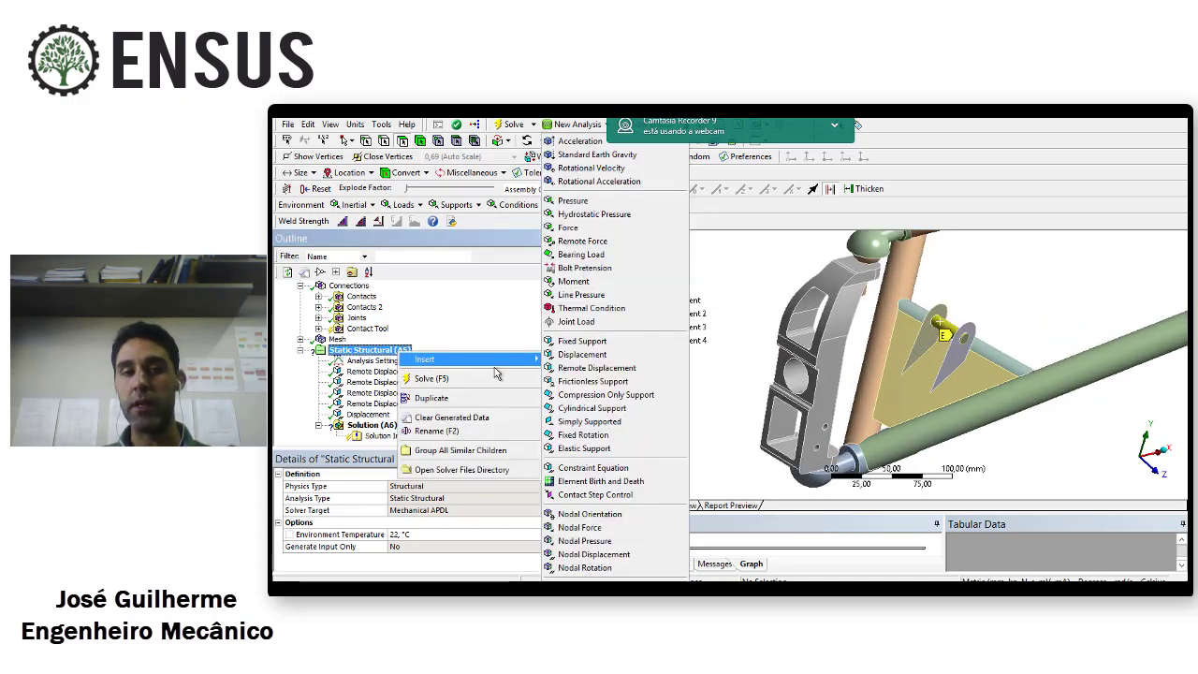
left_click(592, 356)
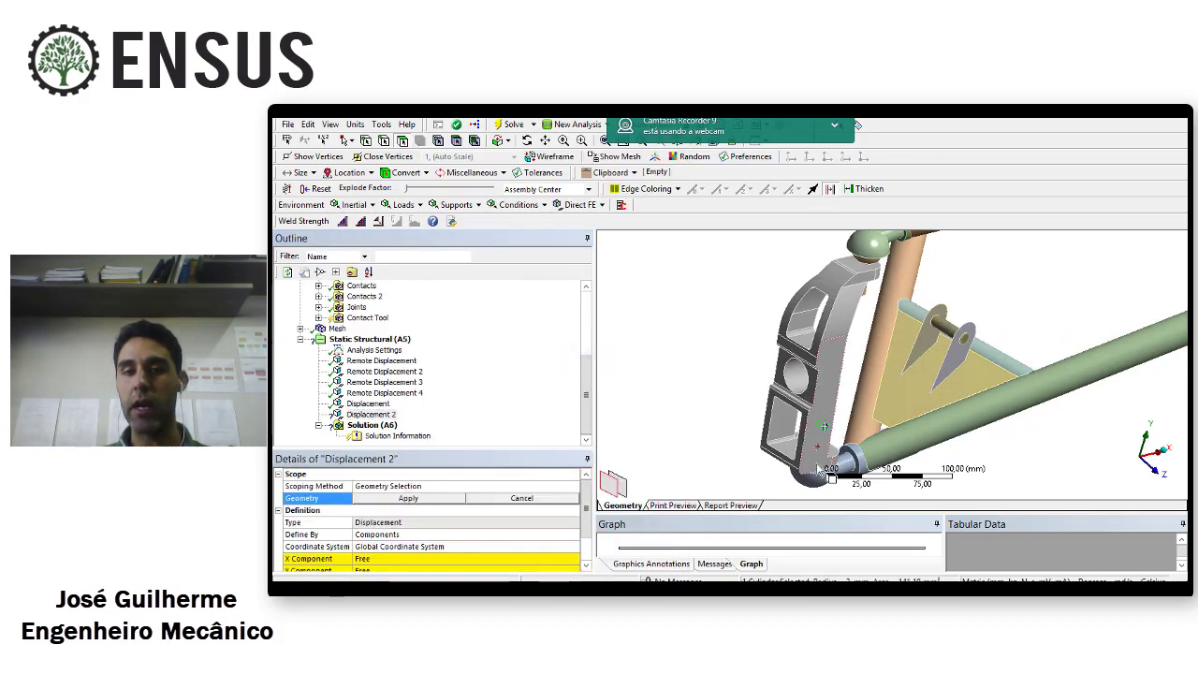
left_click(820, 458)
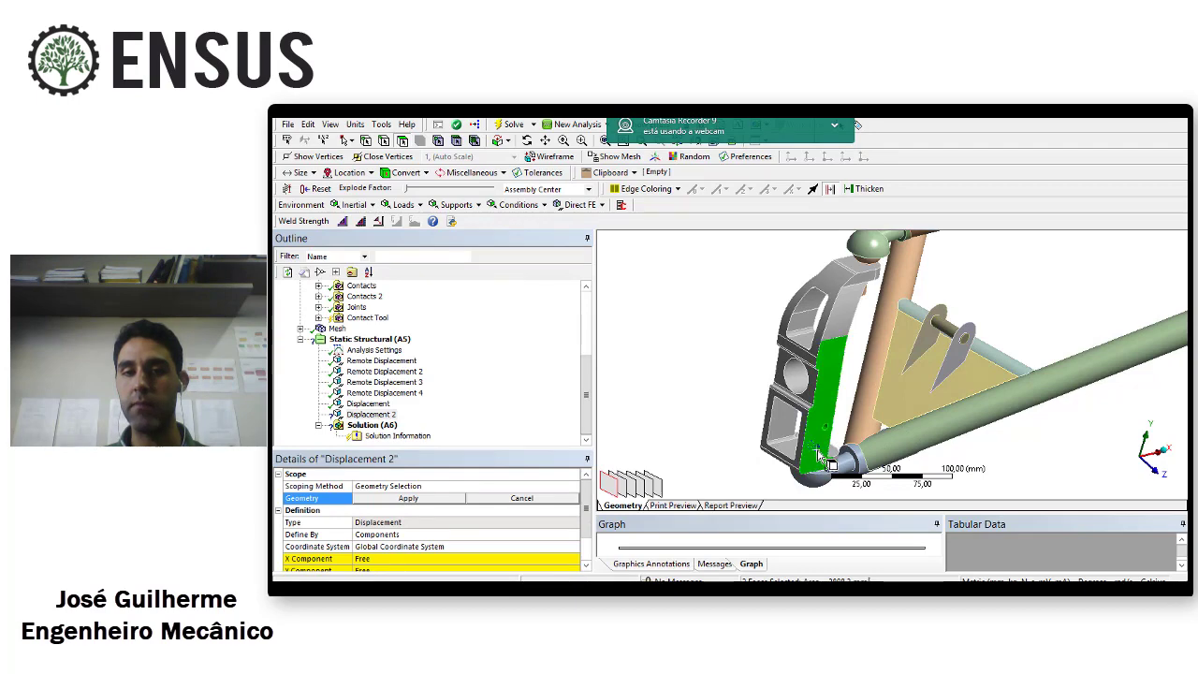
left_click(456, 502)
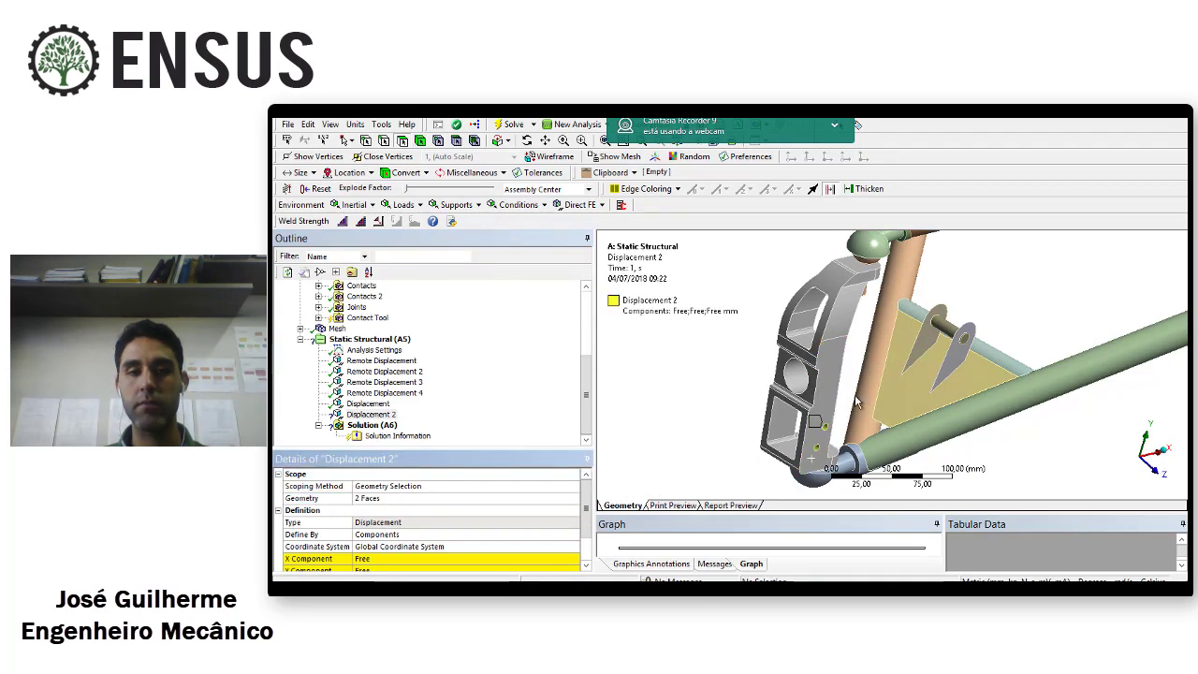
Create a new coordinate system for the upright's bolt holes and name it Barra Direcao
scroll(814, 382, "down", 2)
middle_click_drag(846, 392, 842, 387)
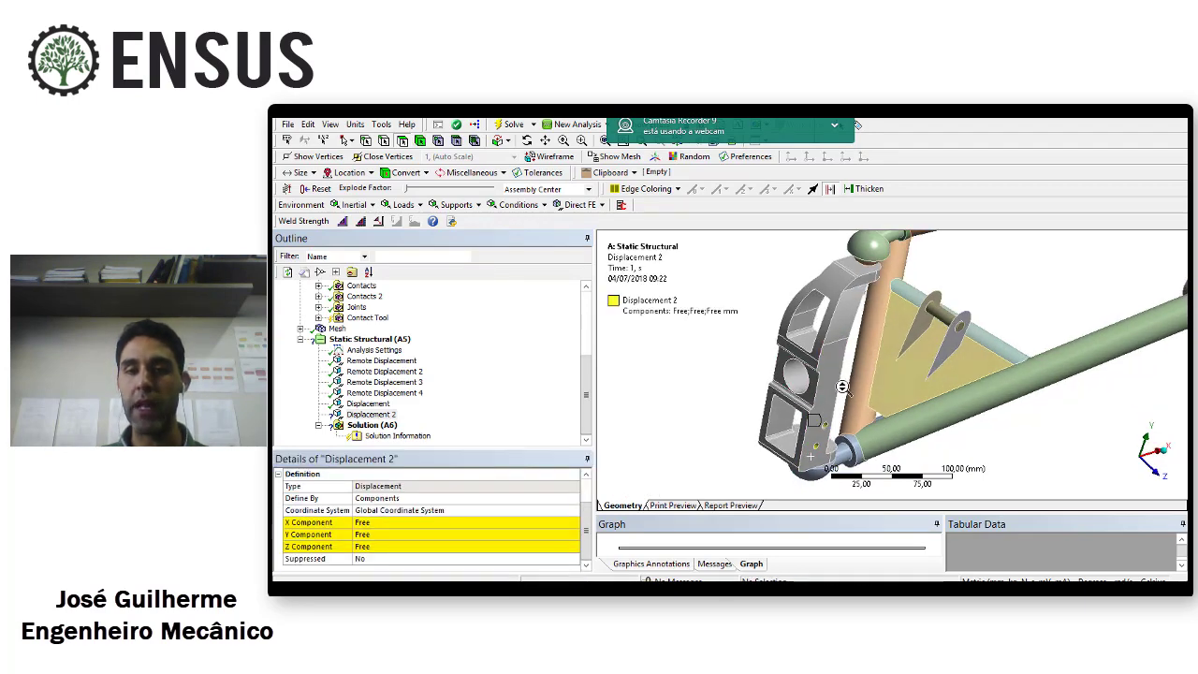
scroll(842, 387, "down", 3)
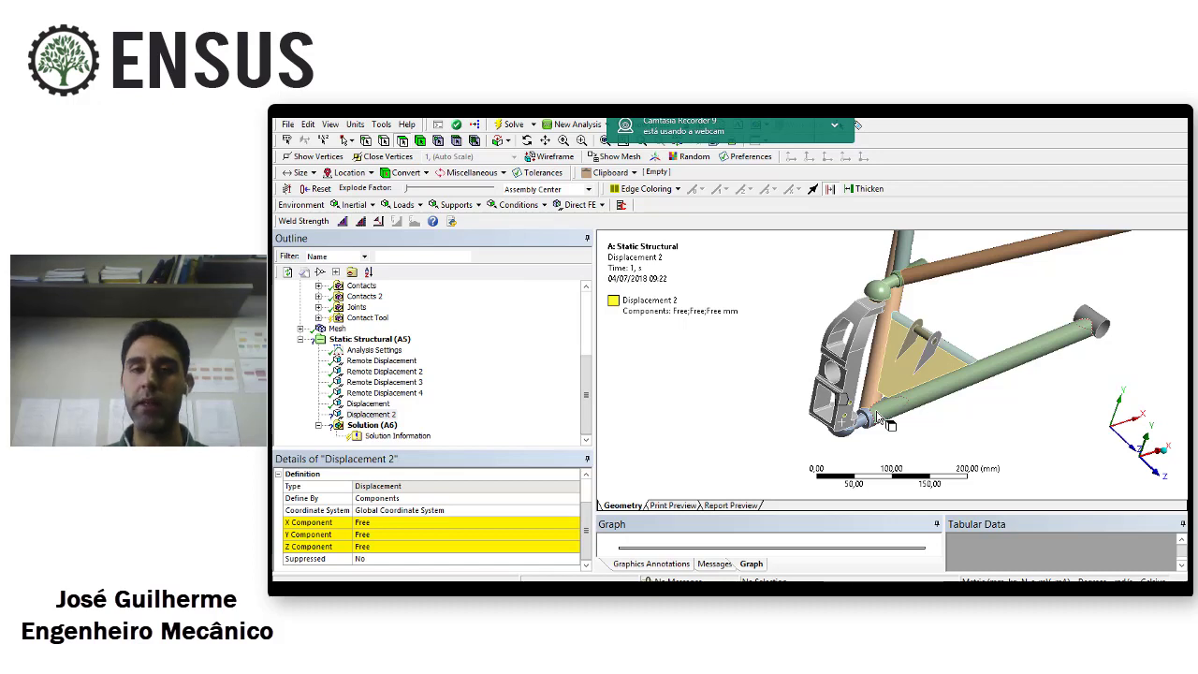
middle_click_drag(877, 417, 863, 426)
scroll(863, 426, "up", 3)
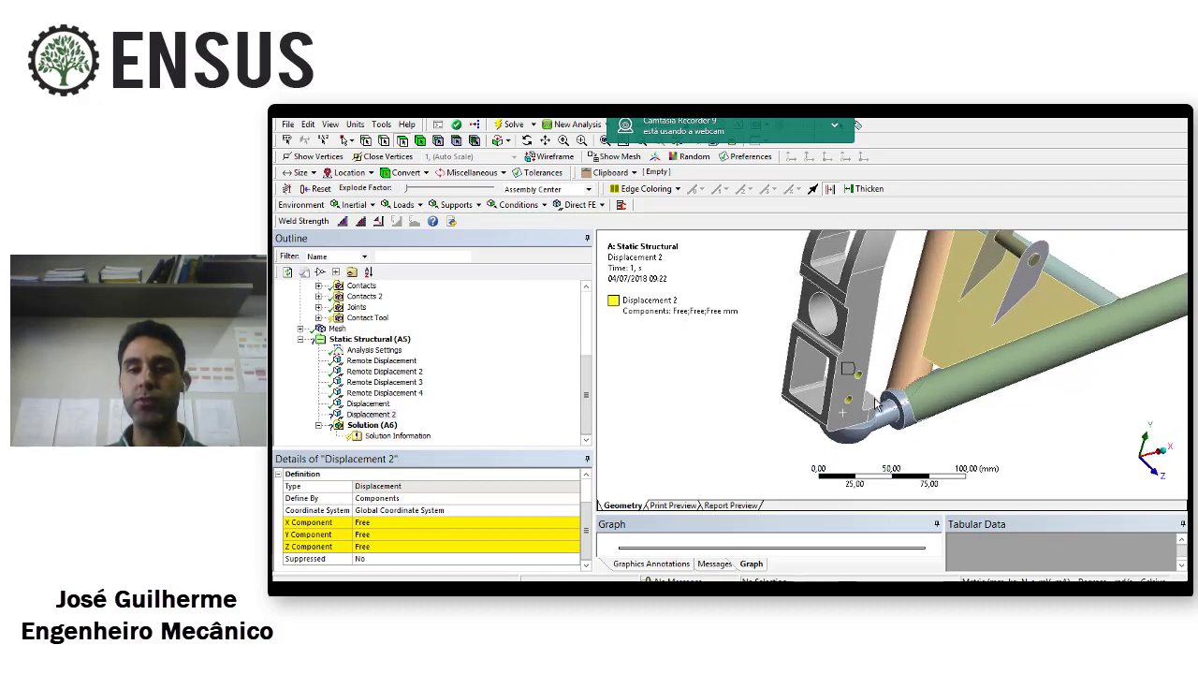
scroll(582, 390, "up", 3)
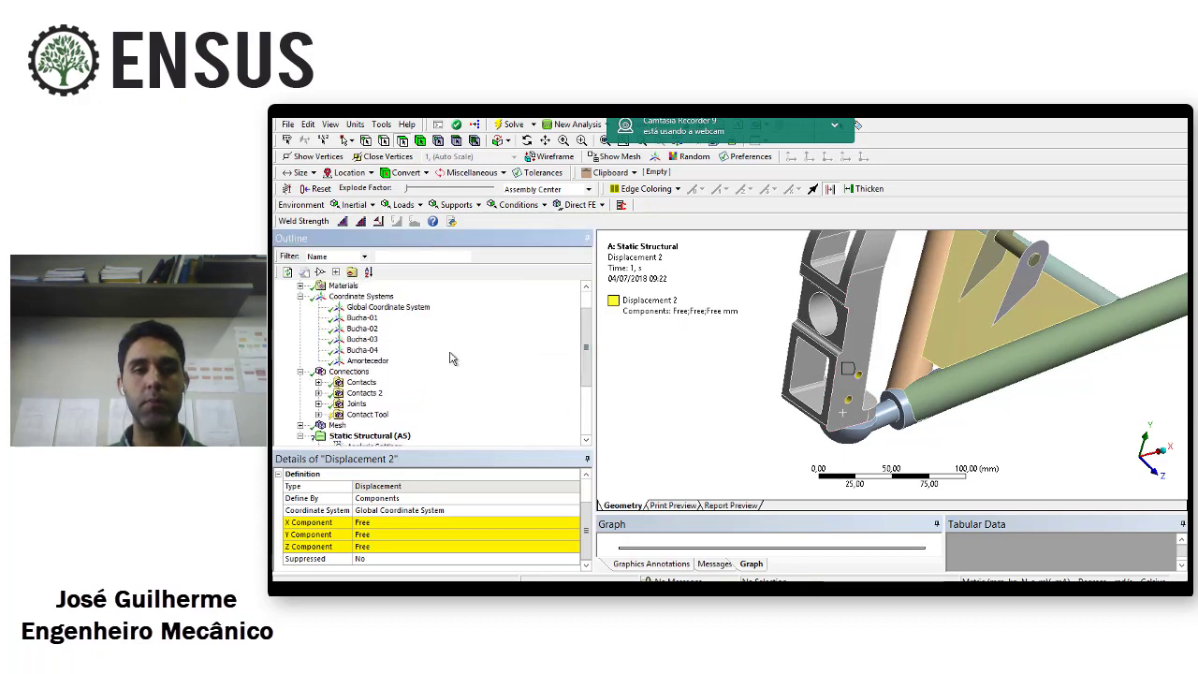
right_click(388, 298)
mouse_move(405, 304)
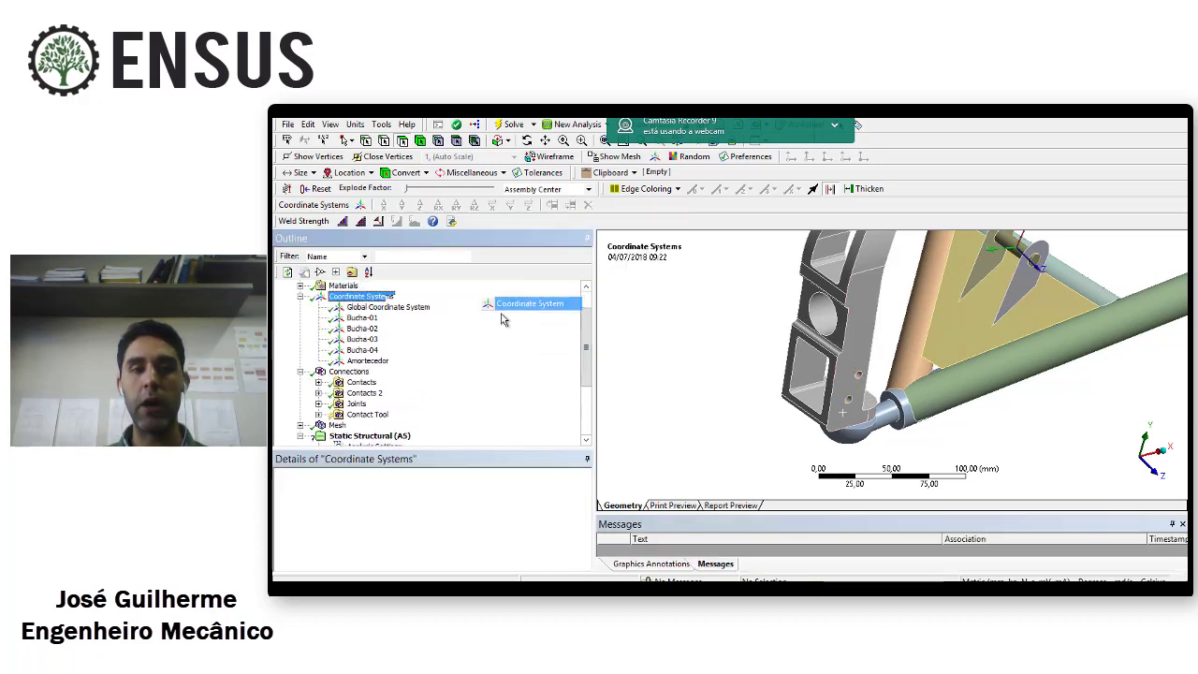
left_click(519, 303)
left_click(374, 372)
type("Barra")
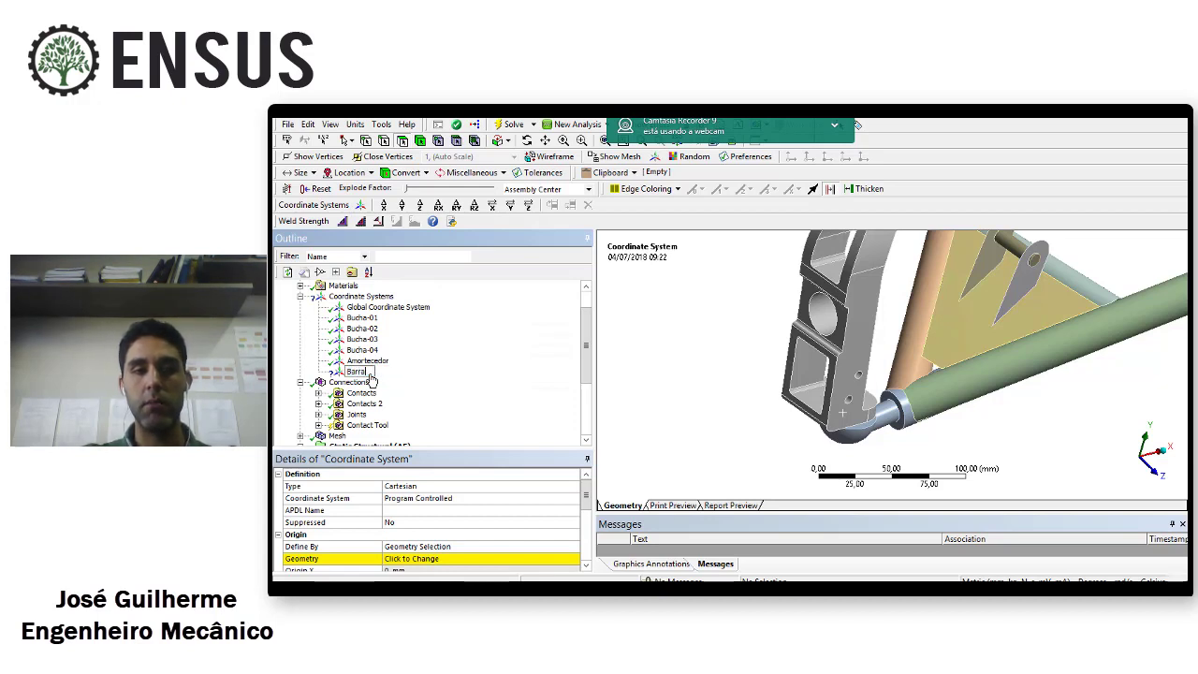
type(" Direcao")
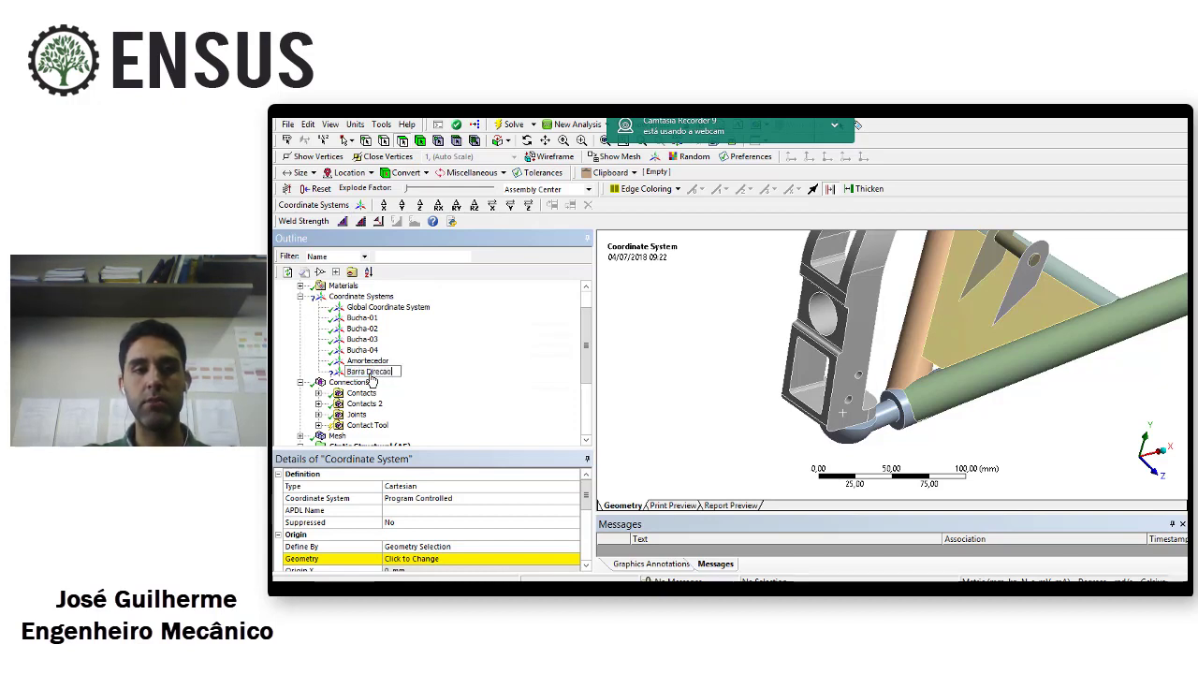
key("Return")
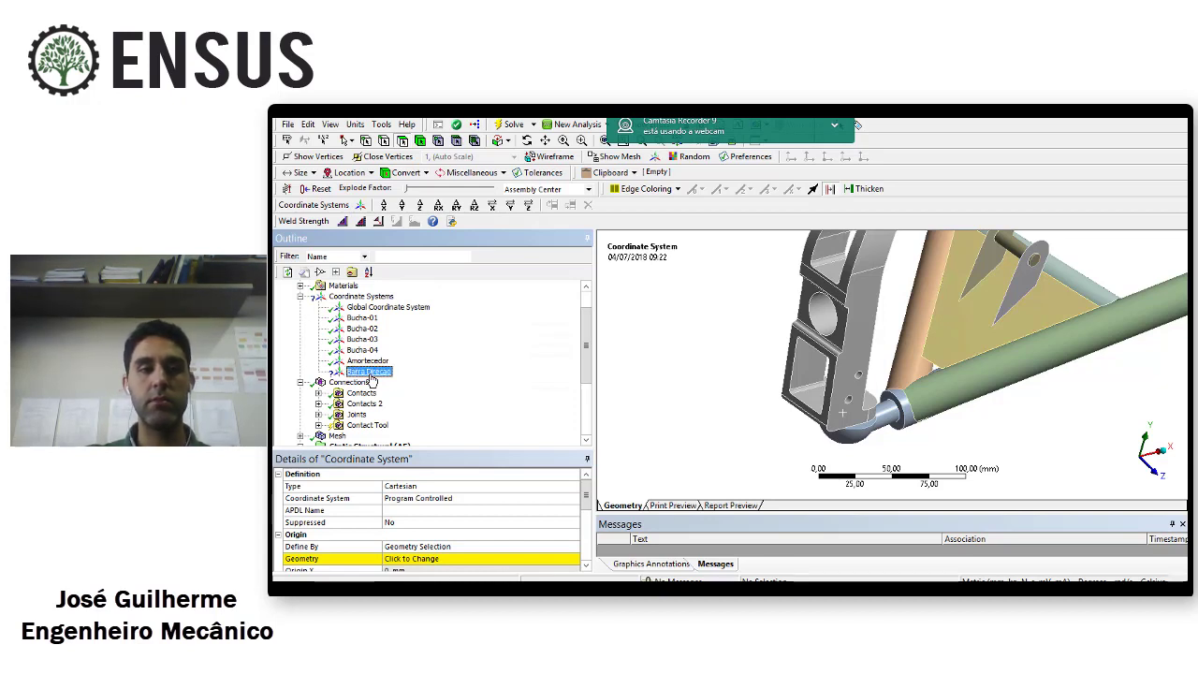
Place the Barra Direcao origin on the cylindrical face of the upright's upper bolt hole
left_click(859, 374)
left_click(445, 558)
left_click(445, 559)
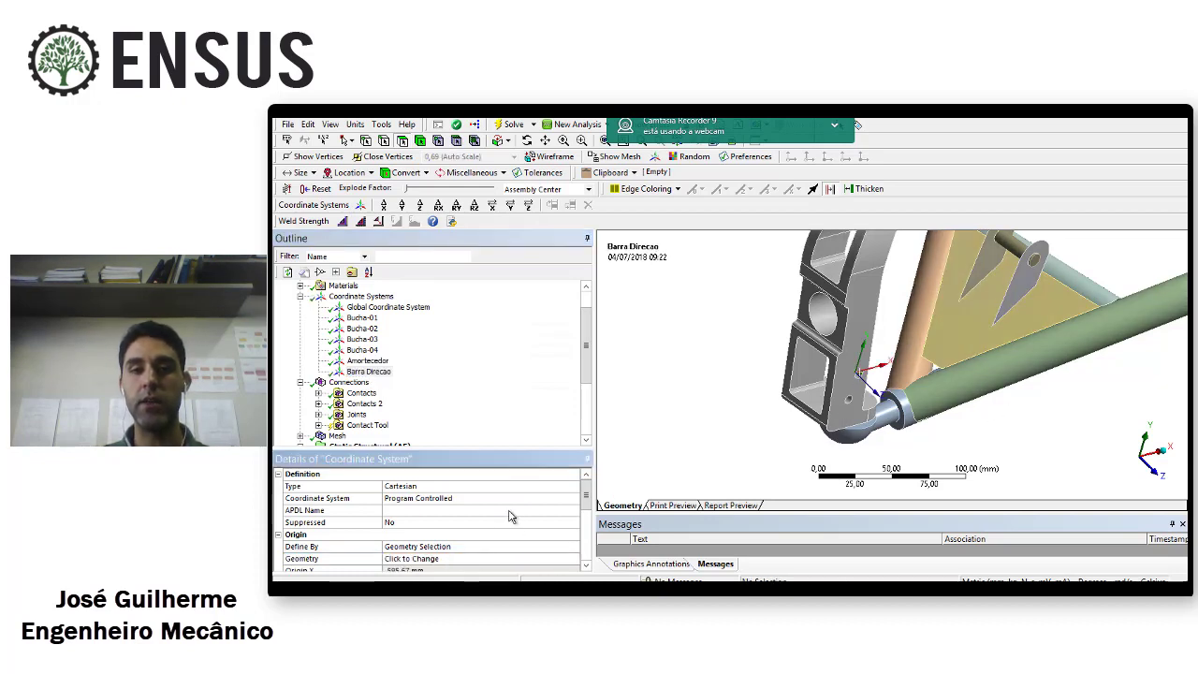
Set the principal axis of the Barra Direcao coordinate system to Z
left_click_drag(583, 497, 584, 529)
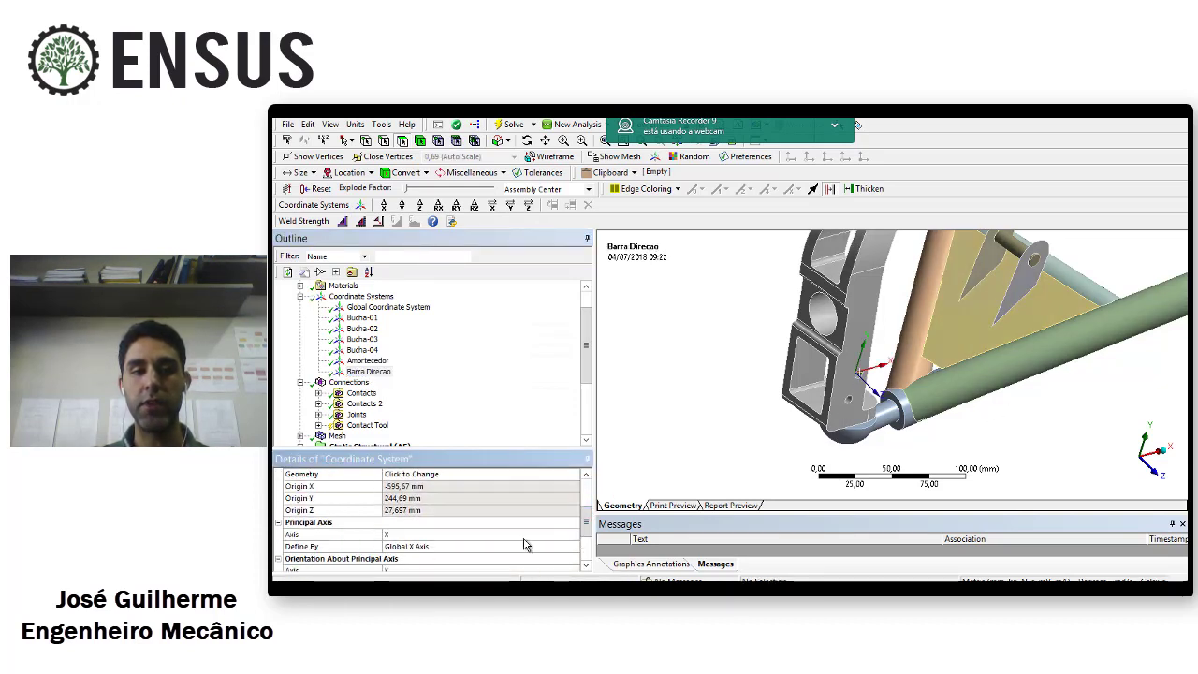
left_click(569, 533)
left_click(574, 533)
left_click(494, 565)
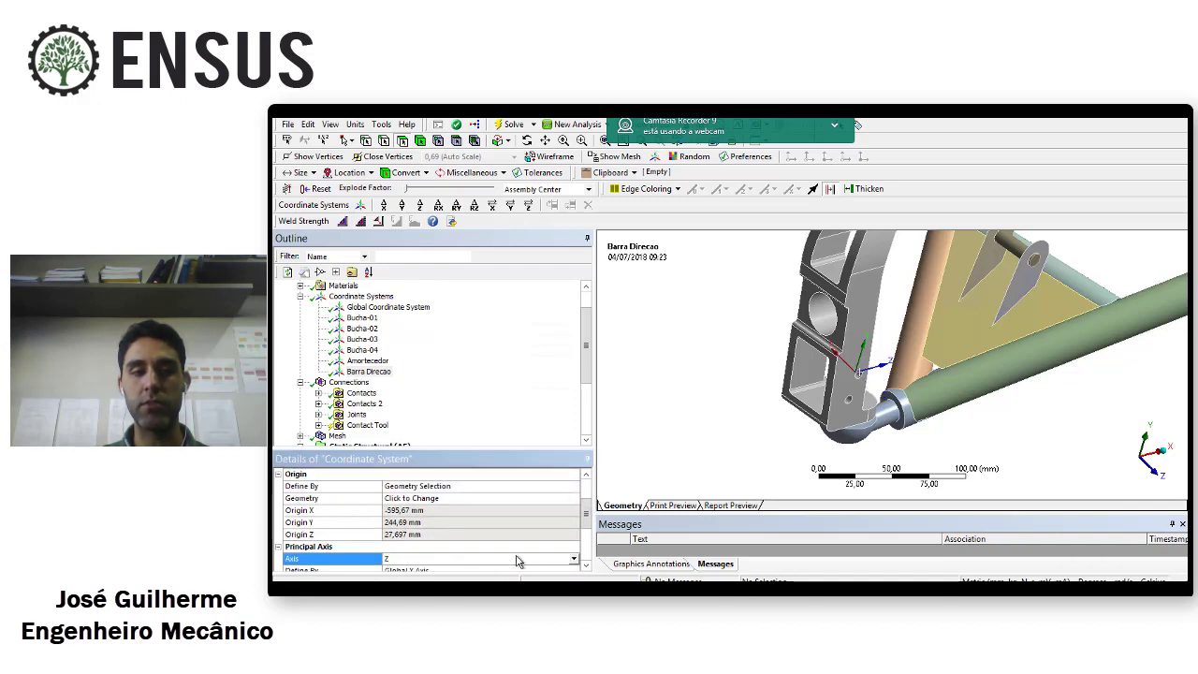
Define the Barra Direcao principal axis by geometry selection, using the upper bolt hole's cylindrical face
scroll(585, 529, "down", 2)
left_click(571, 524)
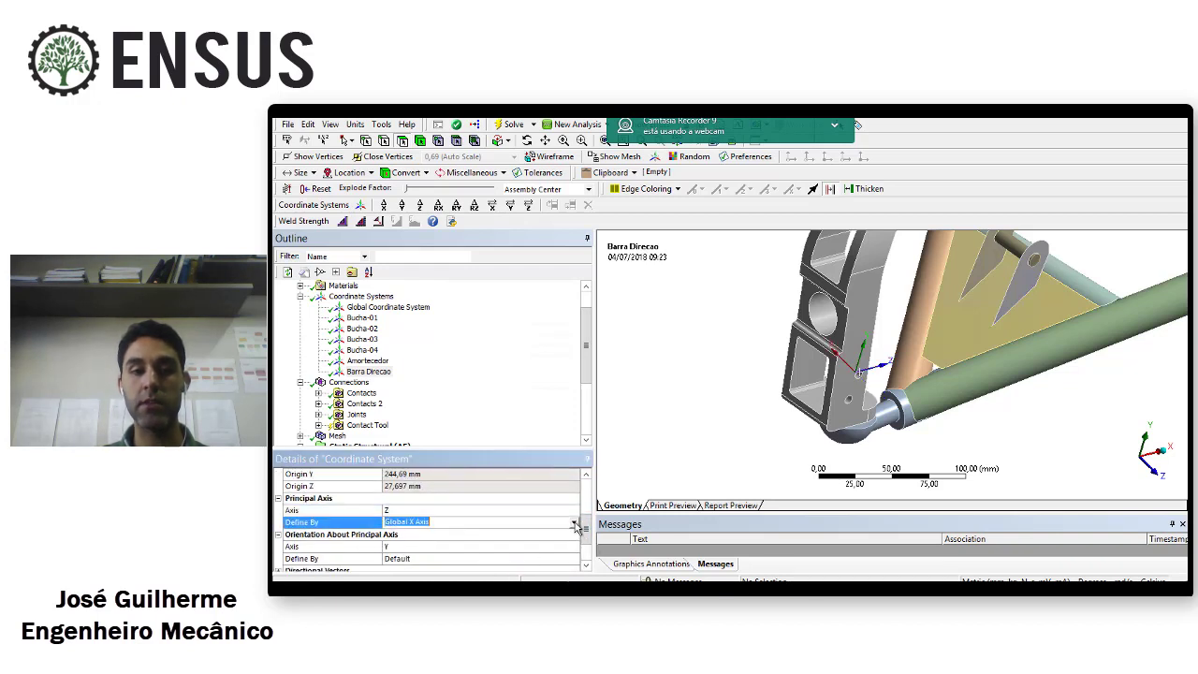
left_click(571, 523)
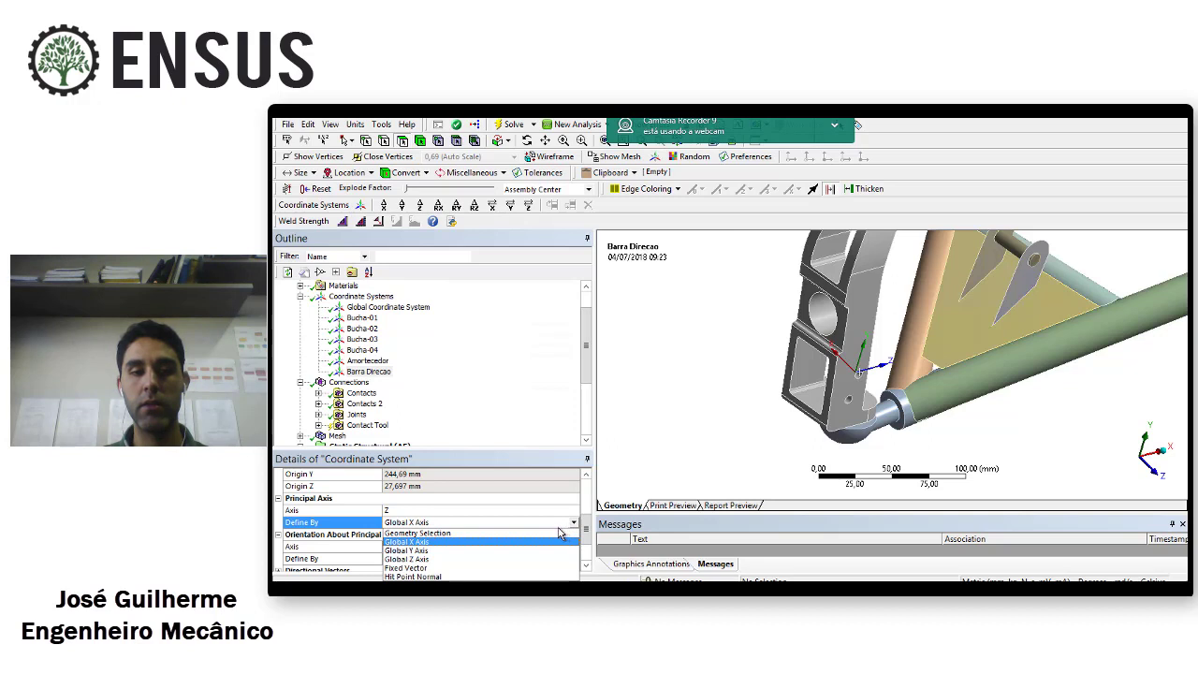
left_click(566, 532)
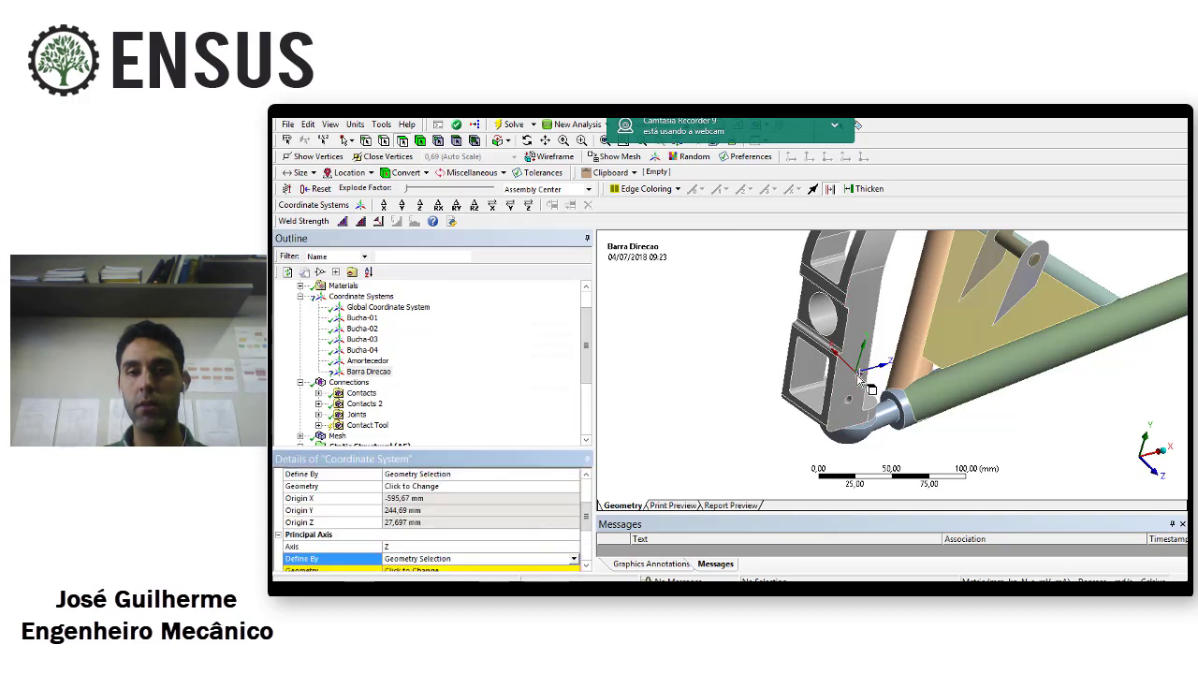
left_click_drag(586, 518, 585, 529)
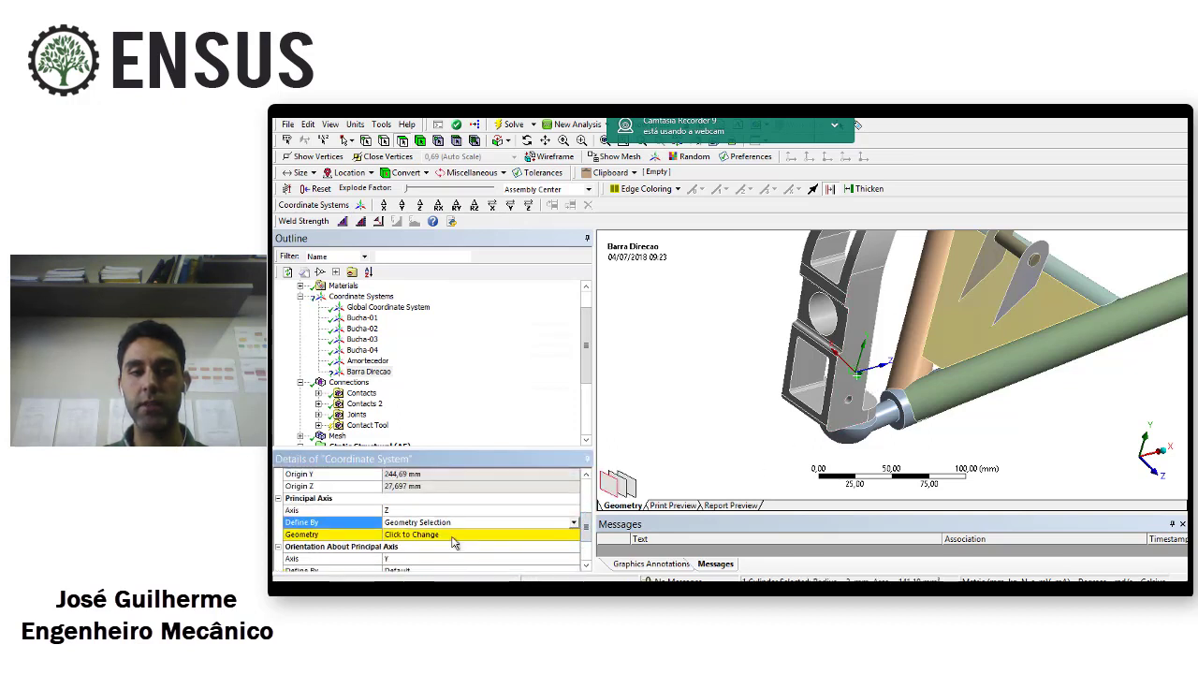
left_click(451, 536)
left_click(450, 535)
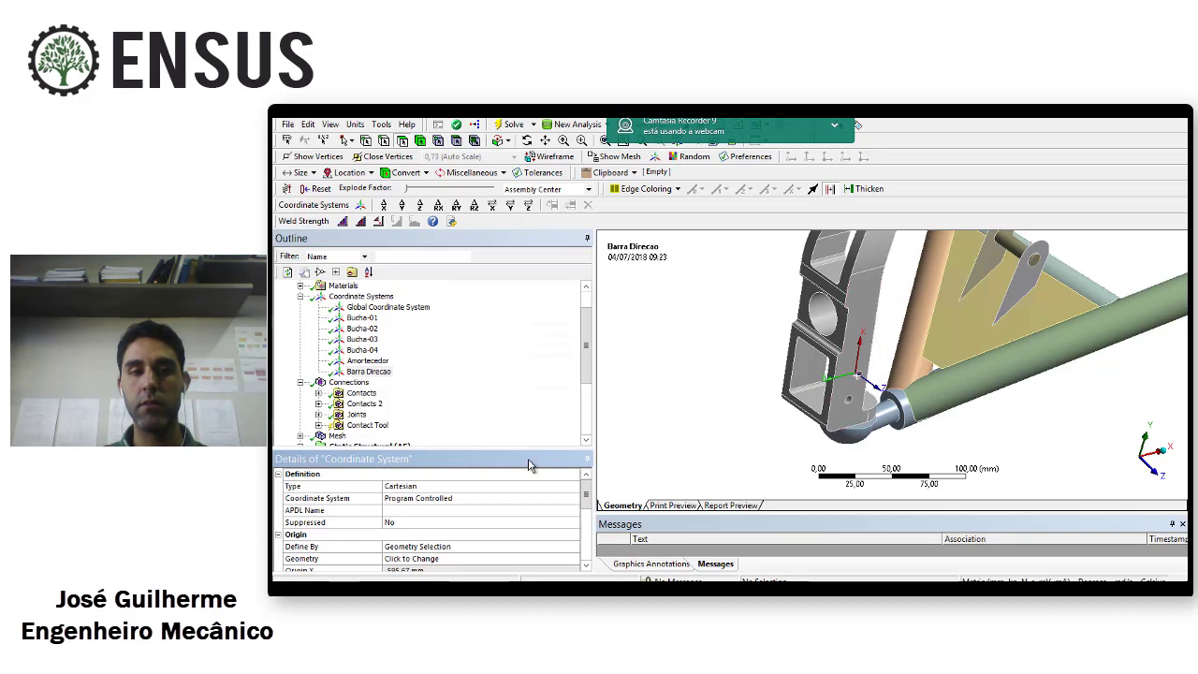
left_click_drag(520, 449, 521, 476)
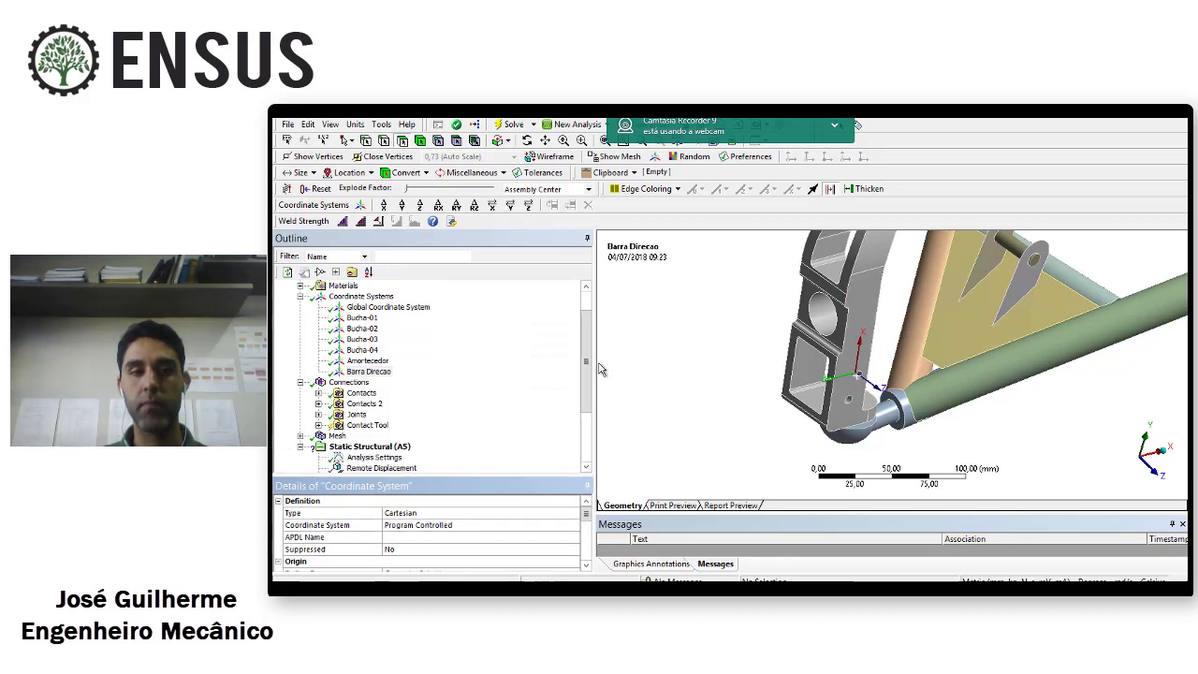
Set the coordinate system of the Displacement 2 support to Barra Direcao
scroll(580, 412, "down", 3)
left_click(379, 446)
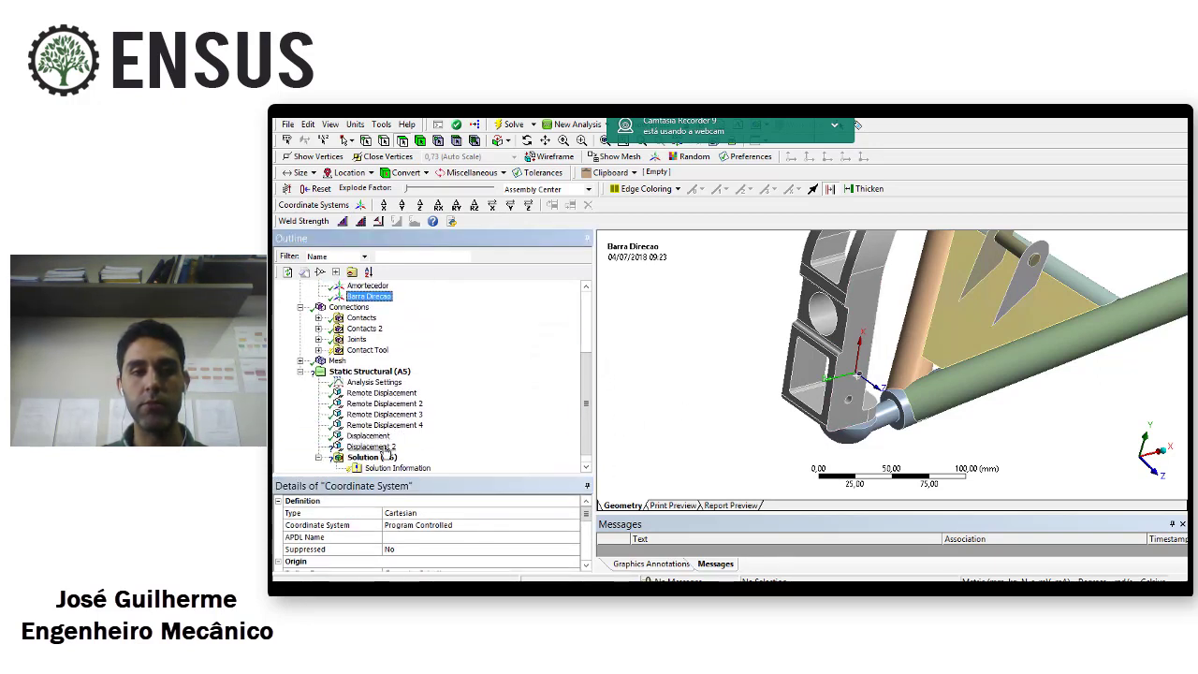
left_click_drag(479, 474, 493, 391)
left_click(401, 489)
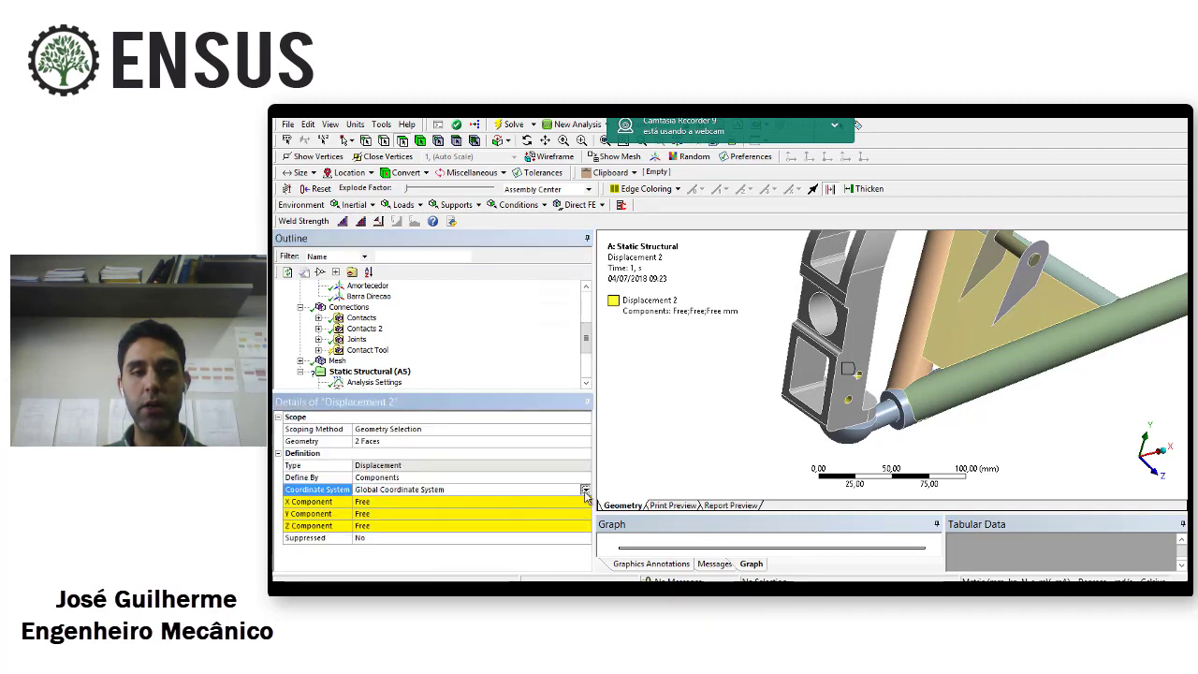
left_click(583, 489)
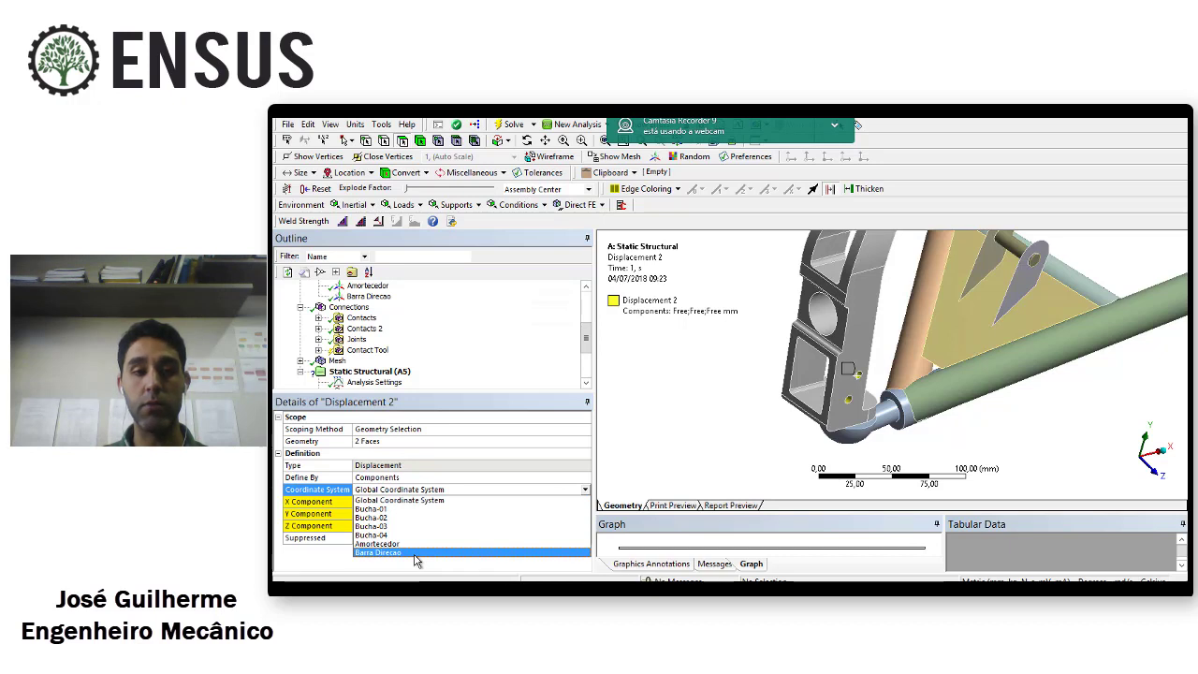
left_click(416, 553)
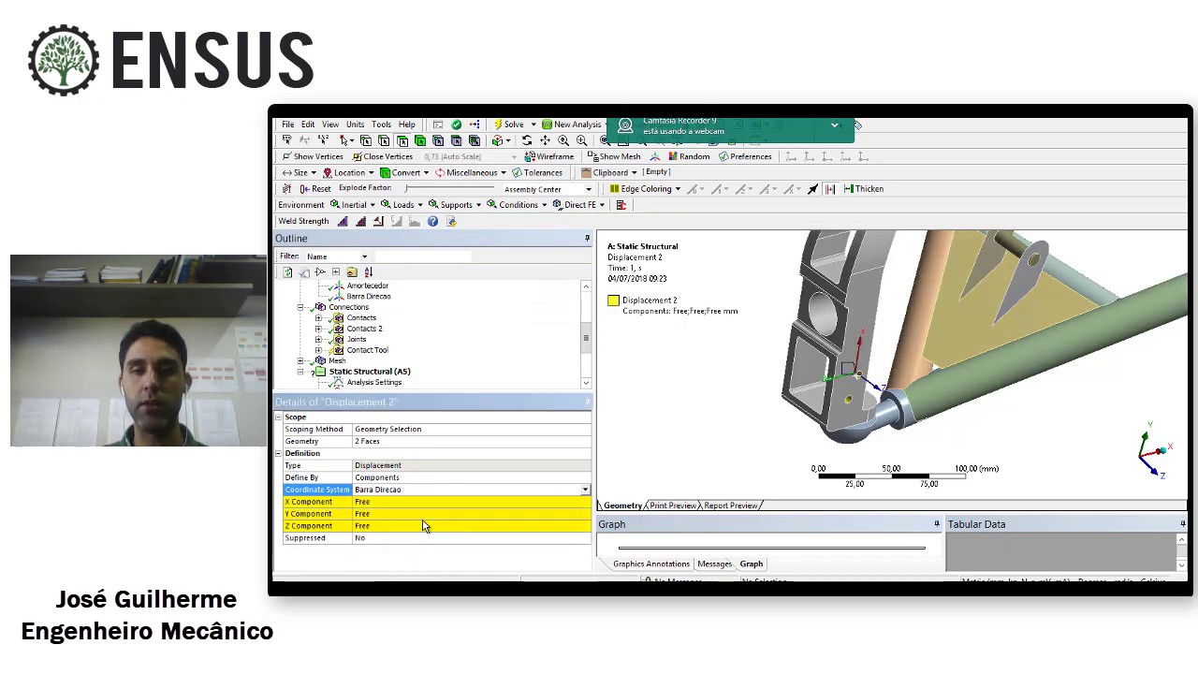
Set the Z component of the Displacement 2 support to 0 mm
left_click(388, 525)
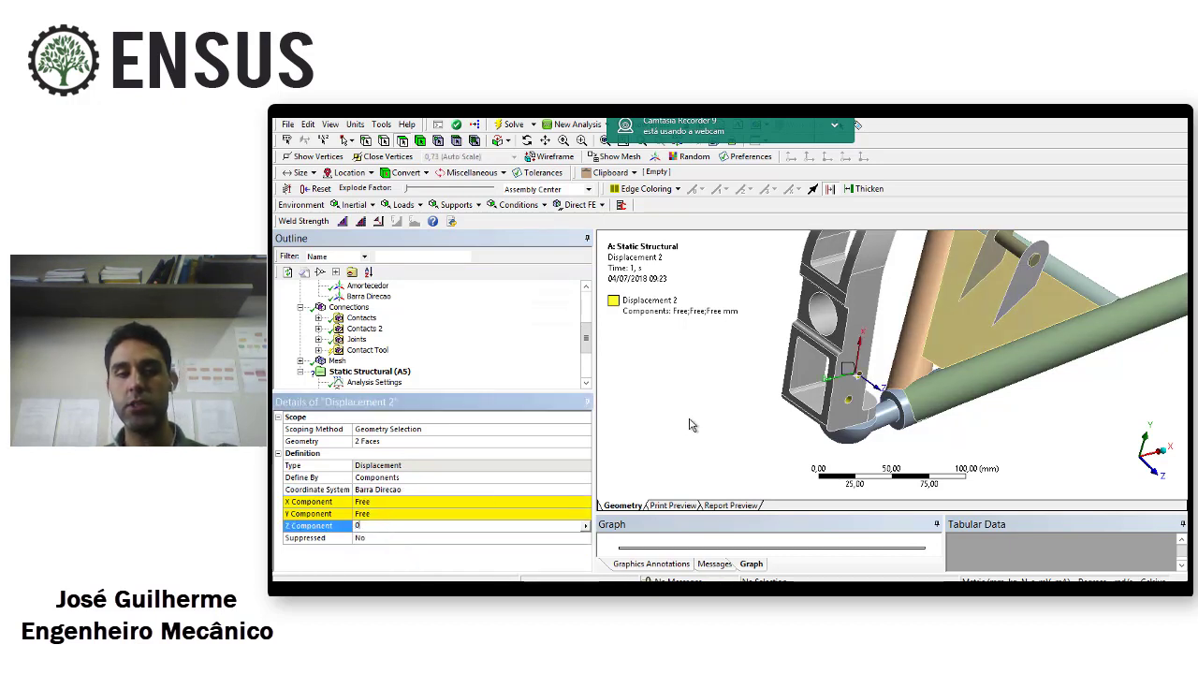
type("0")
key("Return")
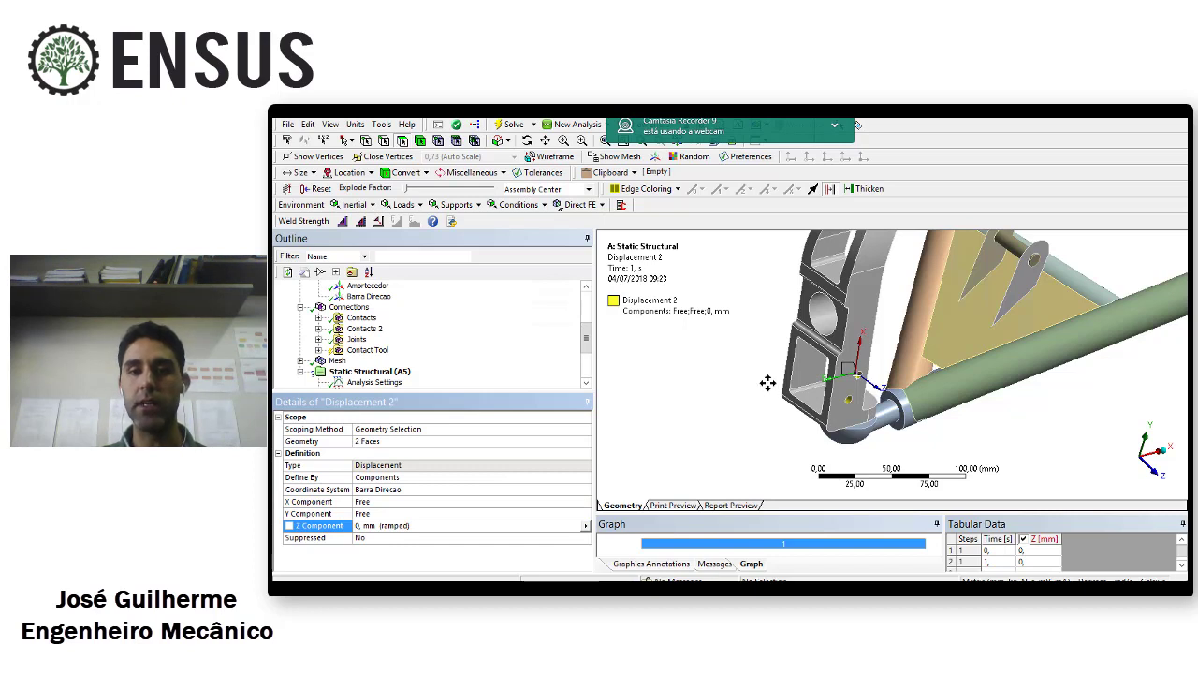
scroll(767, 382, "down", 4)
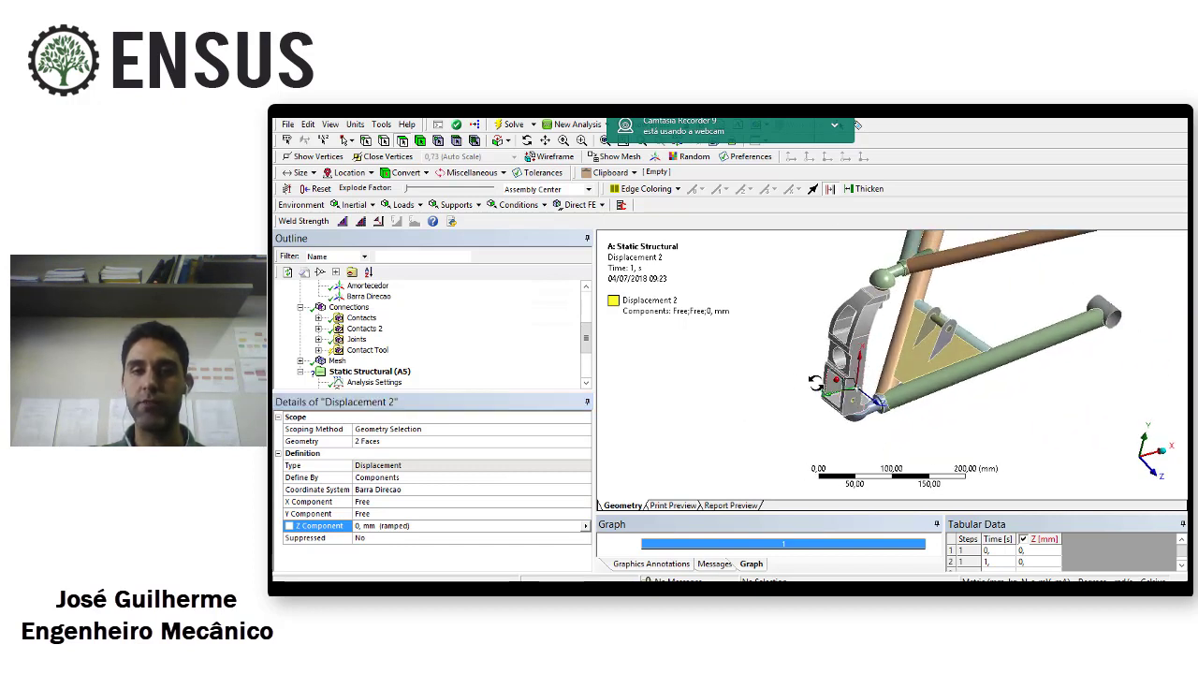
middle_click_drag(815, 383, 783, 403)
scroll(823, 385, "down", 4)
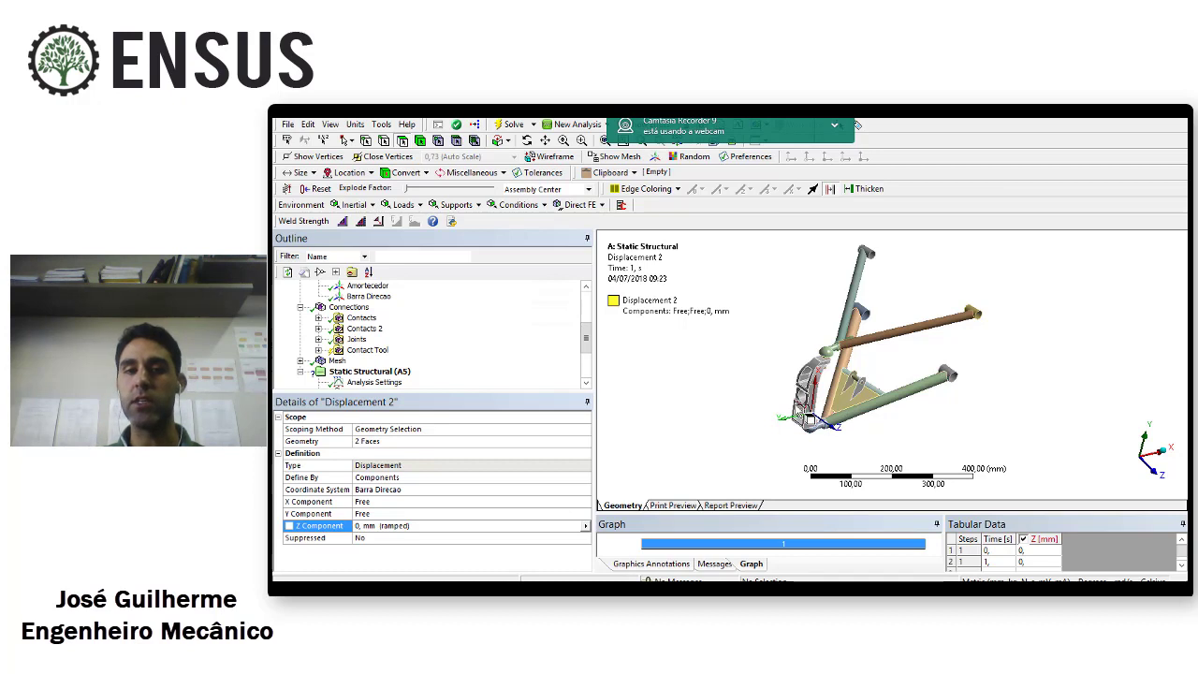
middle_click_drag(799, 412, 808, 427)
scroll(807, 430, "up", 3)
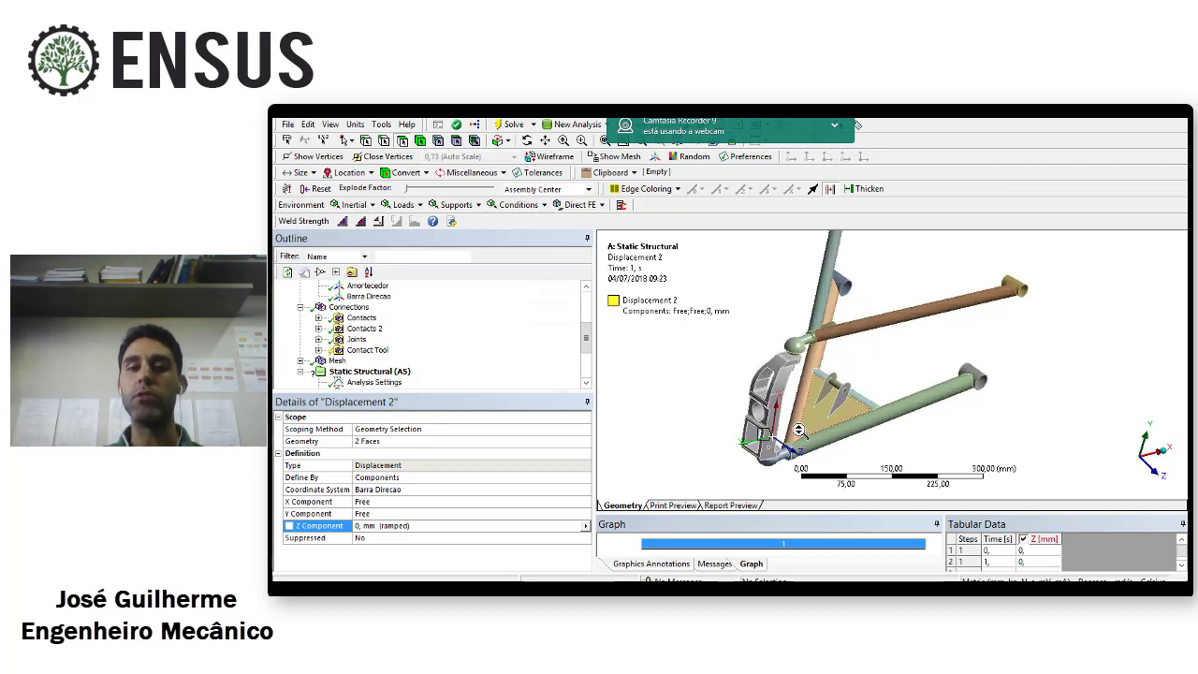
middle_click_drag(728, 434, 725, 432)
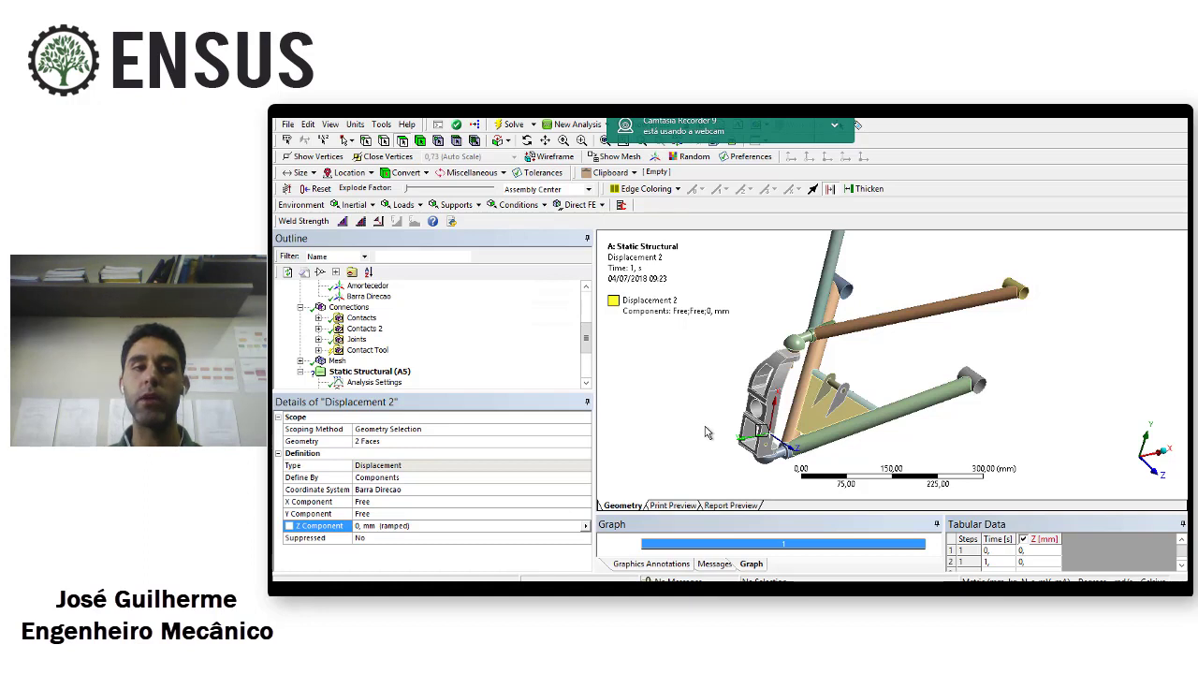
Insert a remote force in the static structural analysis, scoped to the cylindrical face of the upright's central hole
left_click_drag(540, 400, 571, 457)
scroll(767, 380, "down", 2)
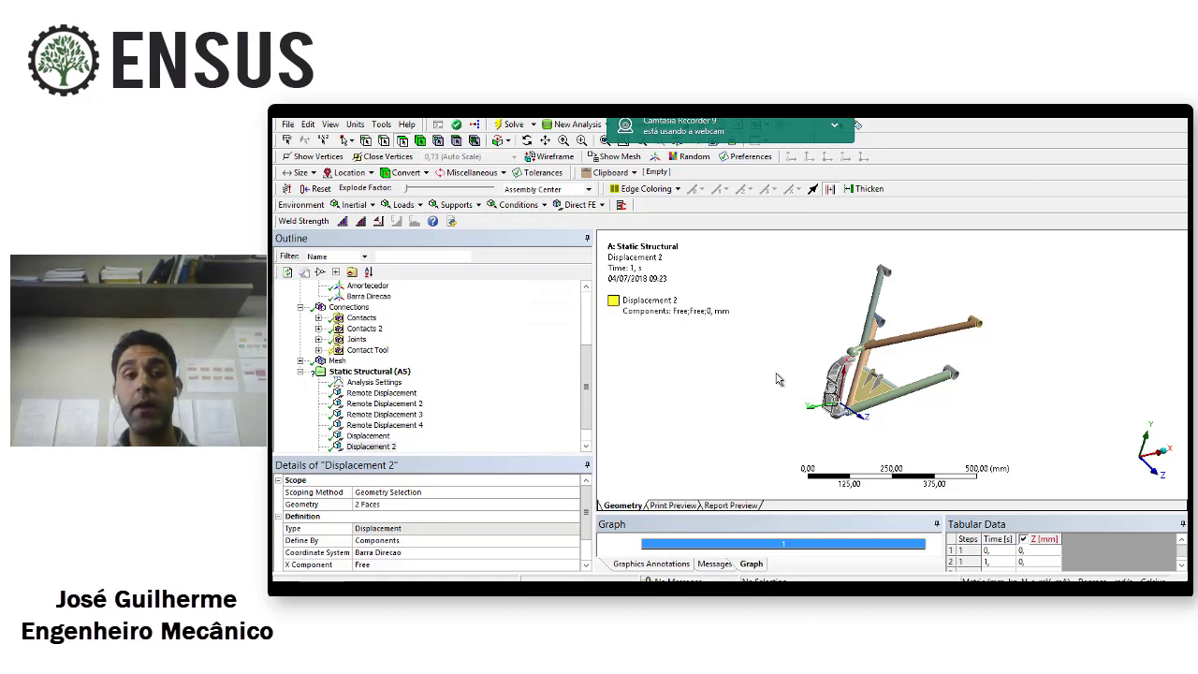
right_click(404, 375)
mouse_move(425, 383)
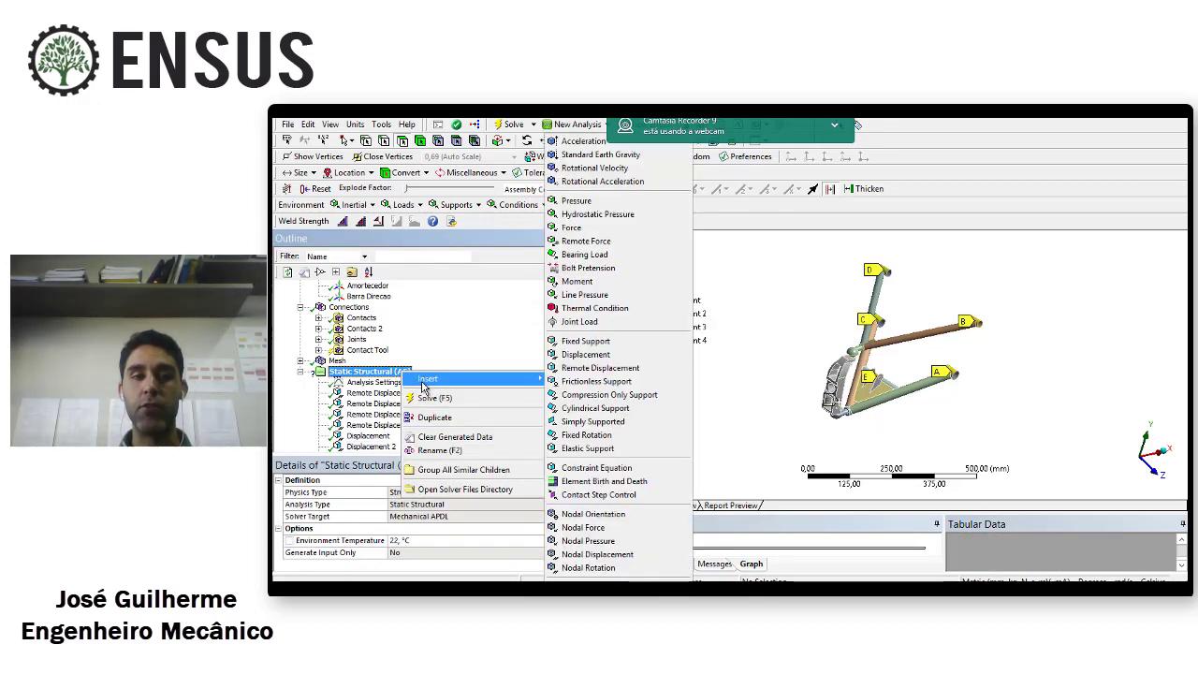
left_click(613, 241)
scroll(790, 366, "up", 3)
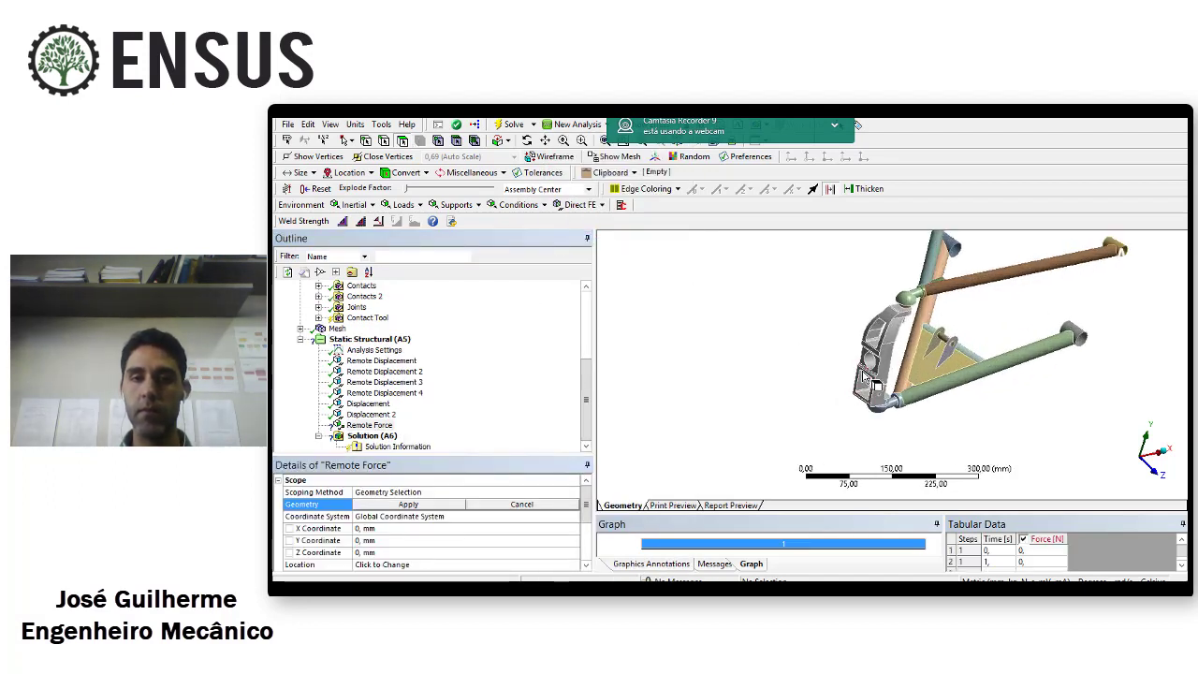
left_click(869, 361)
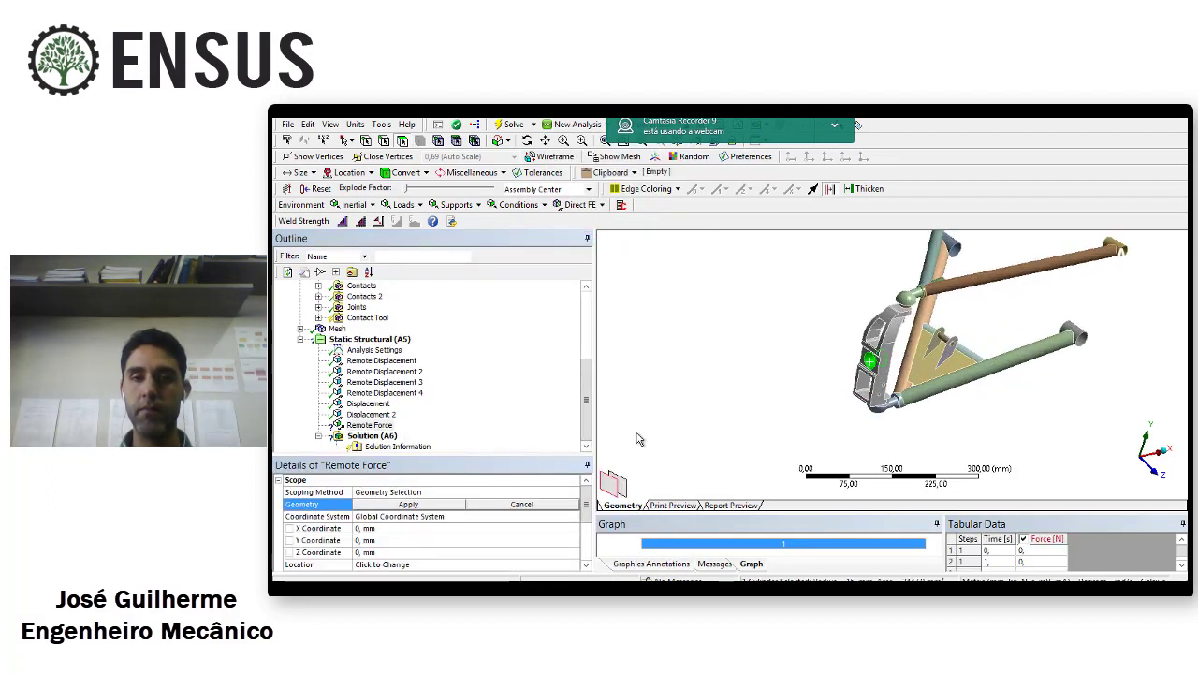
left_click(436, 505)
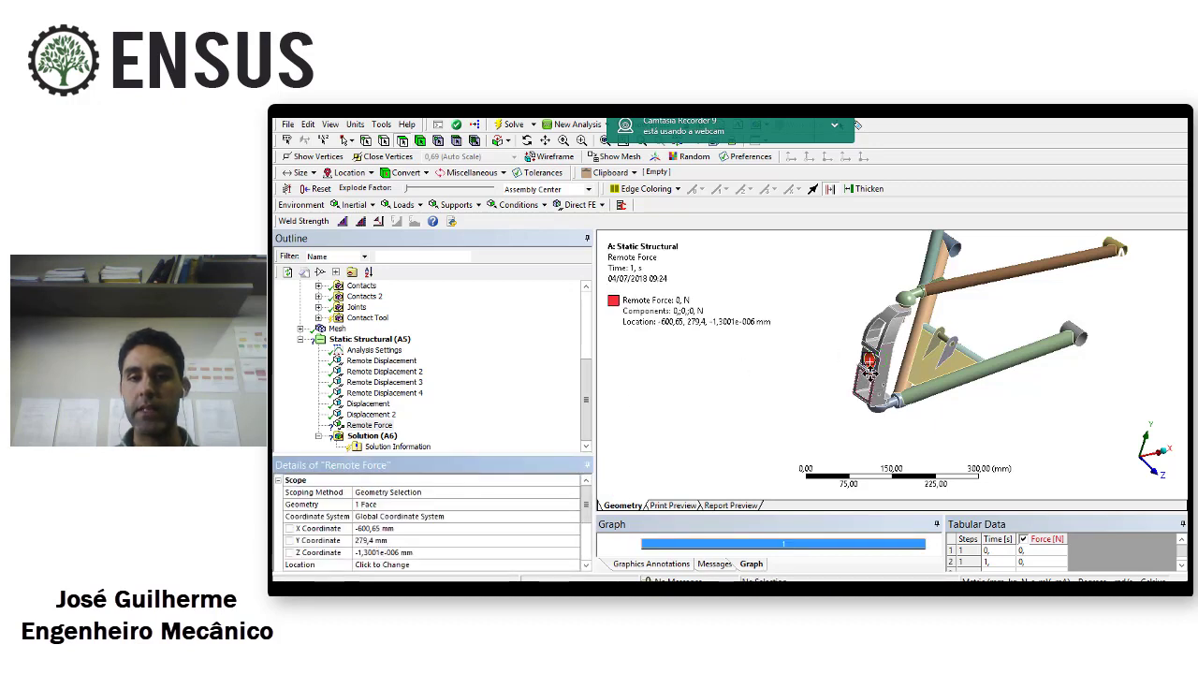
mouse_move(875, 379)
middle_mouse_down()
mouse_move(905, 394)
mouse_move(869, 362)
middle_mouse_up()
middle_click_drag(867, 409, 851, 356, "ctrl")
scroll(856, 402, "up", 2)
scroll(856, 404, "up", 1)
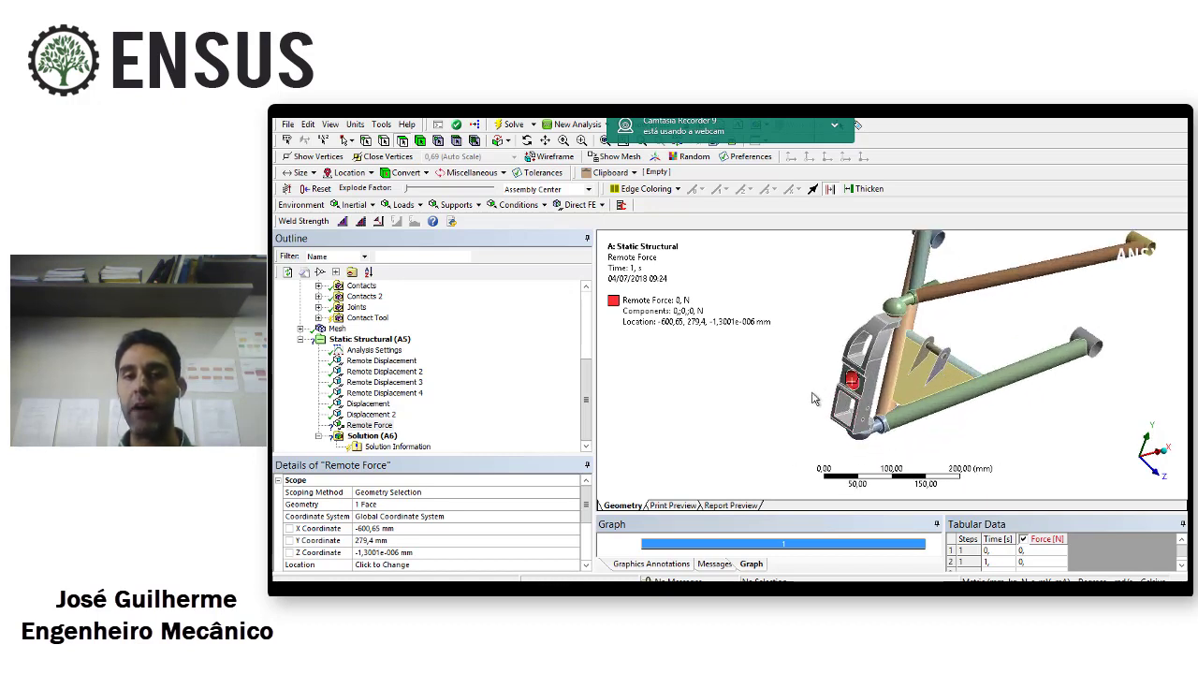
middle_click_drag(811, 401, 794, 386)
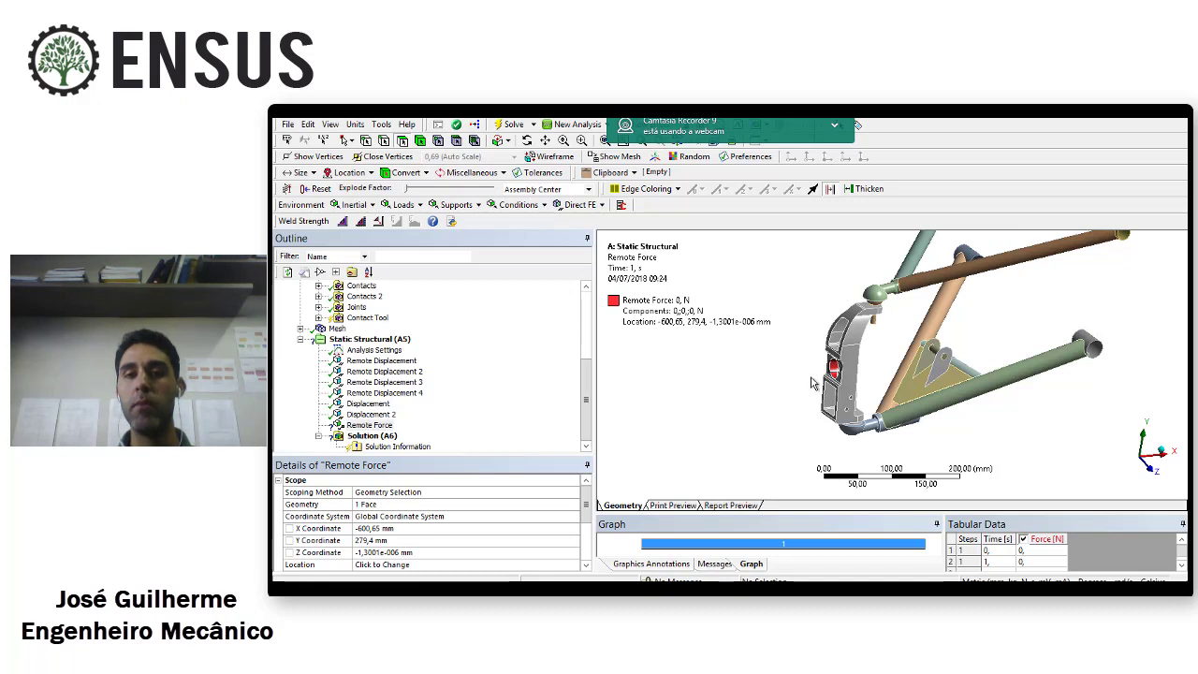
middle_click_drag(812, 384, 797, 422)
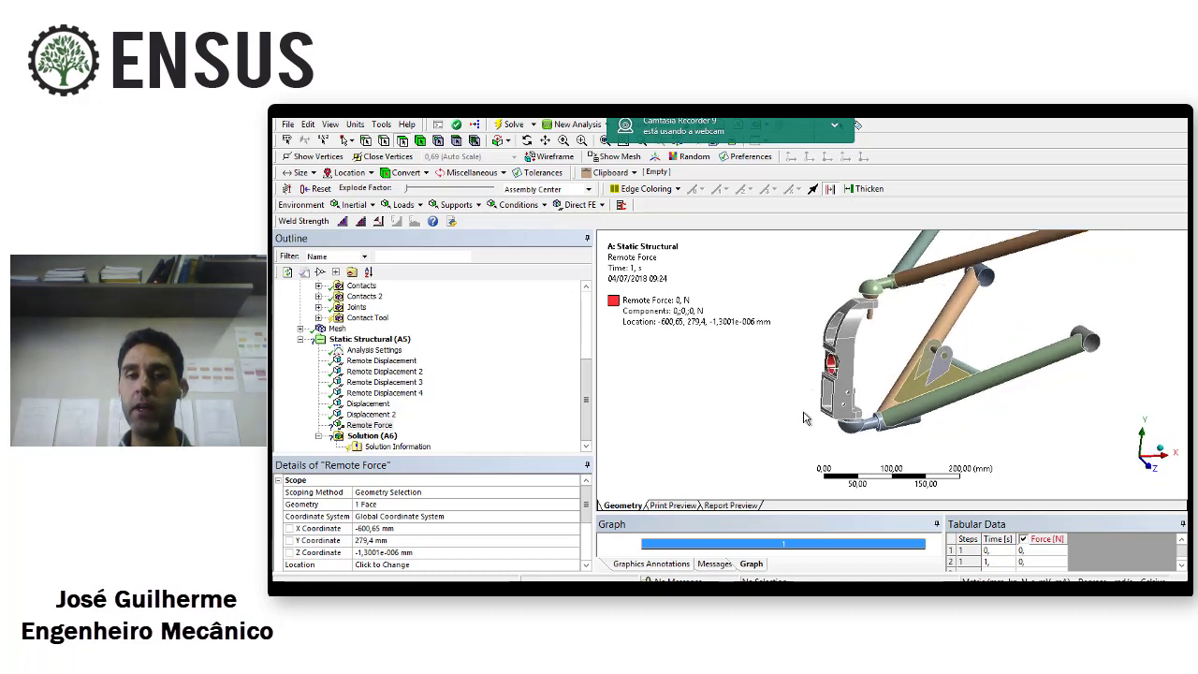
middle_click_drag(787, 376, 801, 430)
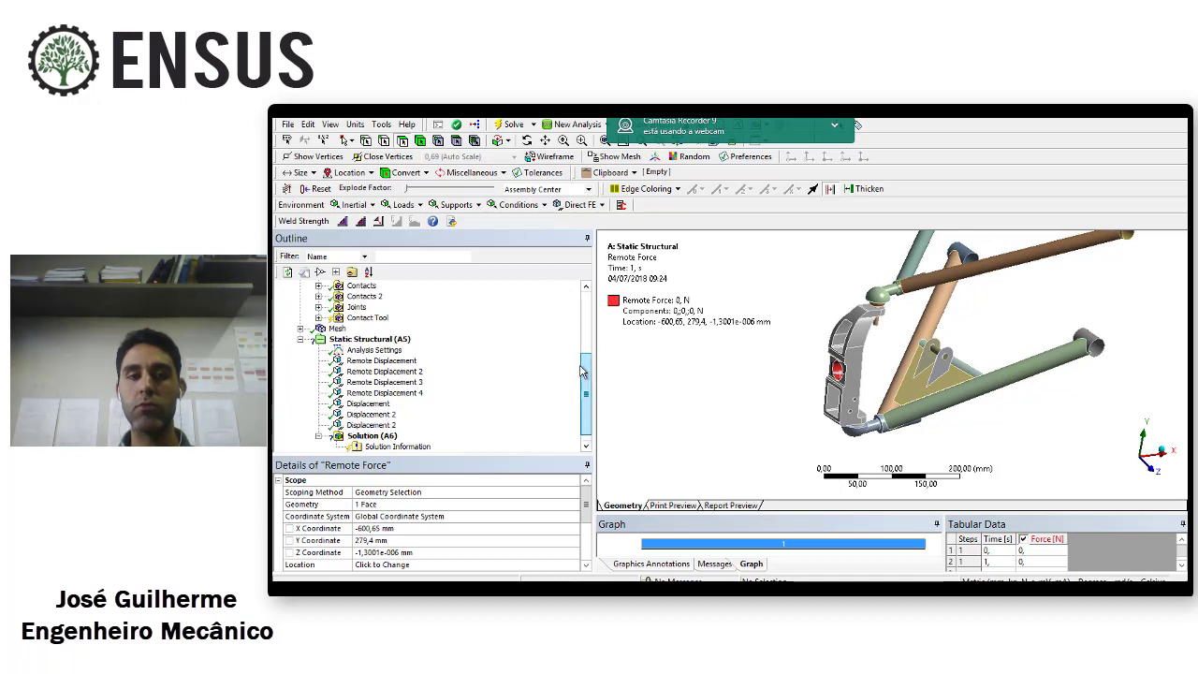
Create a new coordinate system for the wheel load and name it Roda
left_click_drag(587, 403, 573, 323)
left_click(372, 330)
right_click(373, 331)
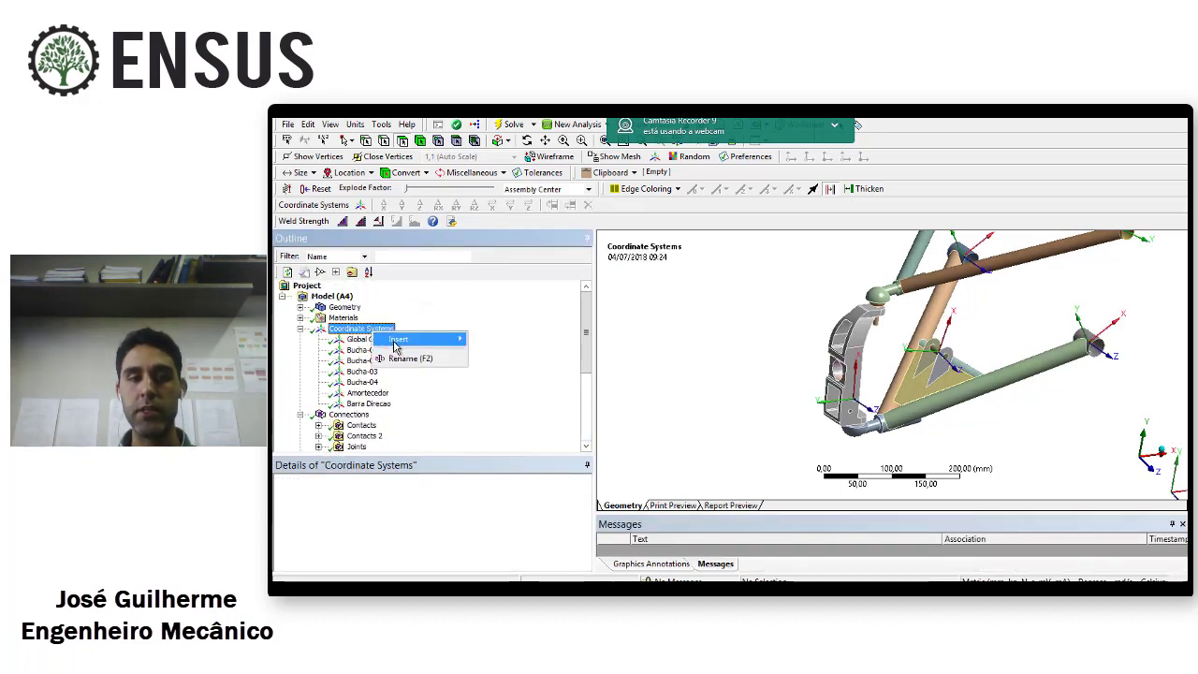
mouse_move(403, 339)
left_click(514, 341)
left_click(382, 417)
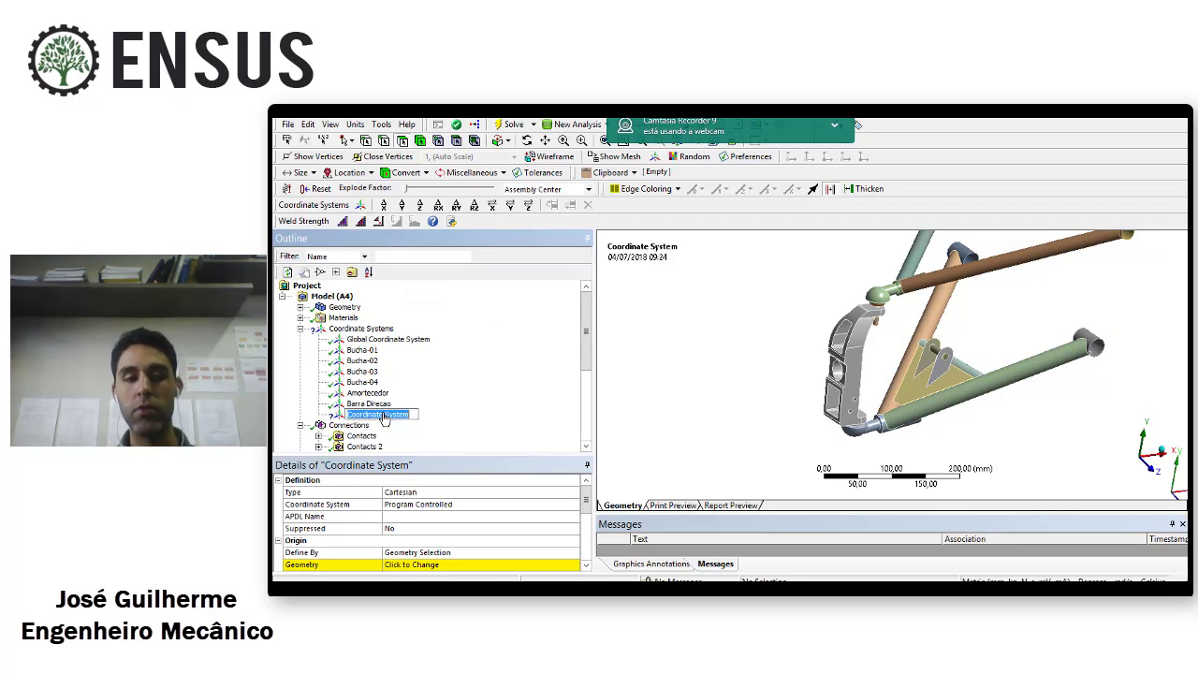
type("Roda")
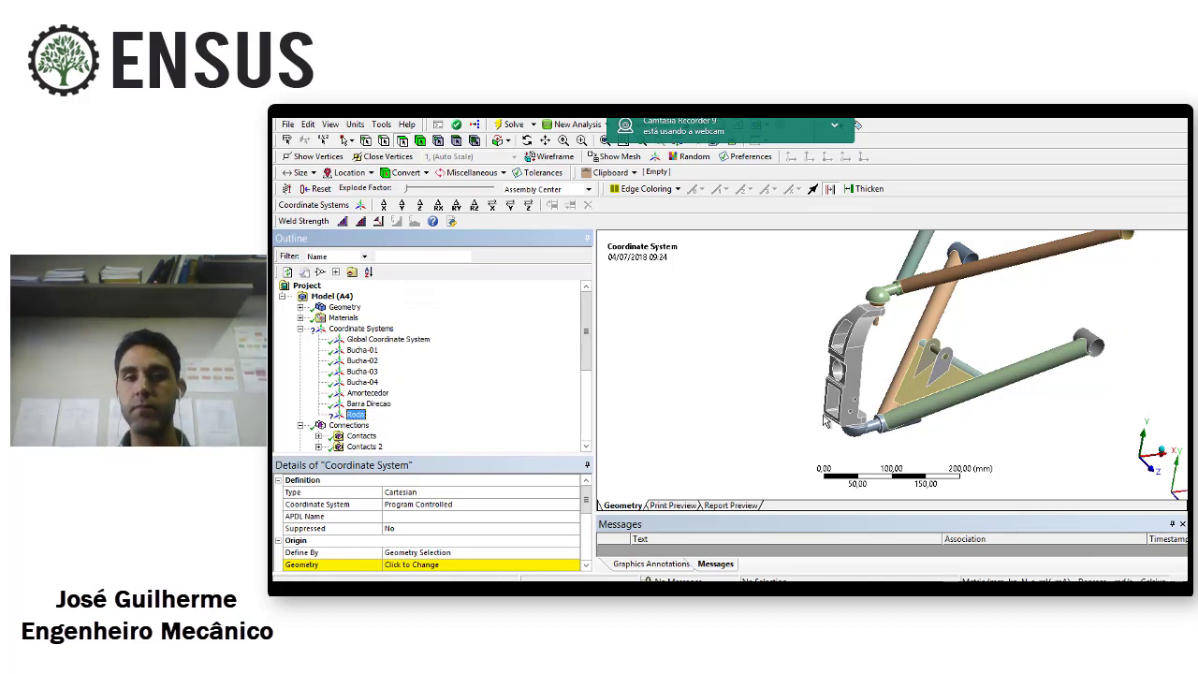
Place the Roda origin on the cylindrical face of the upright's central hole
left_click(838, 371)
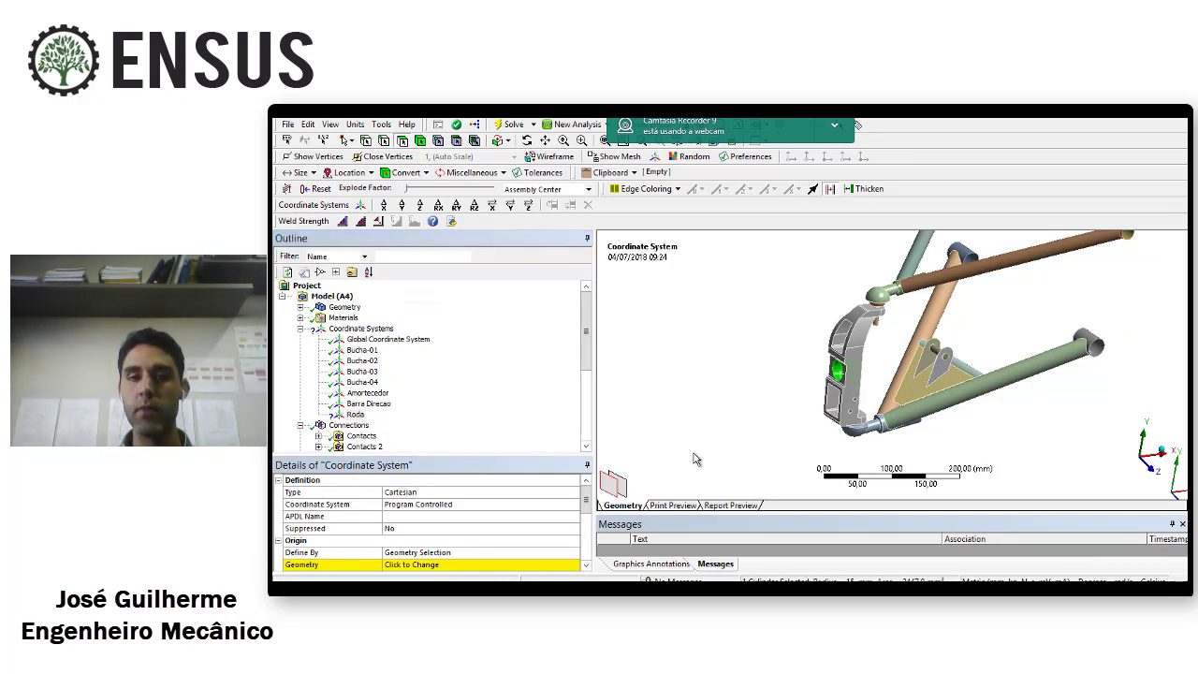
left_click(440, 565)
left_click(427, 564)
Define Roda's principal X axis by geometry selection, using the cylindrical face of the upright's central hole
left_click_drag(488, 454, 490, 431)
middle_click_drag(762, 390, 805, 416)
left_click_drag(586, 481, 585, 521)
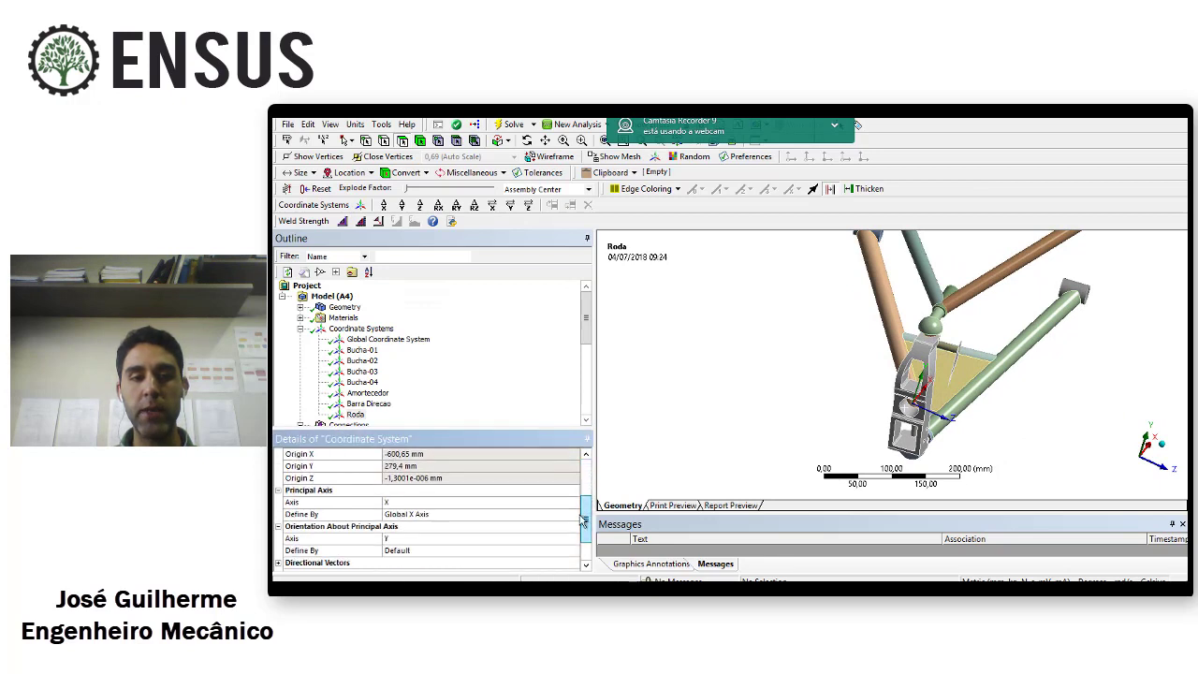
left_click(436, 517)
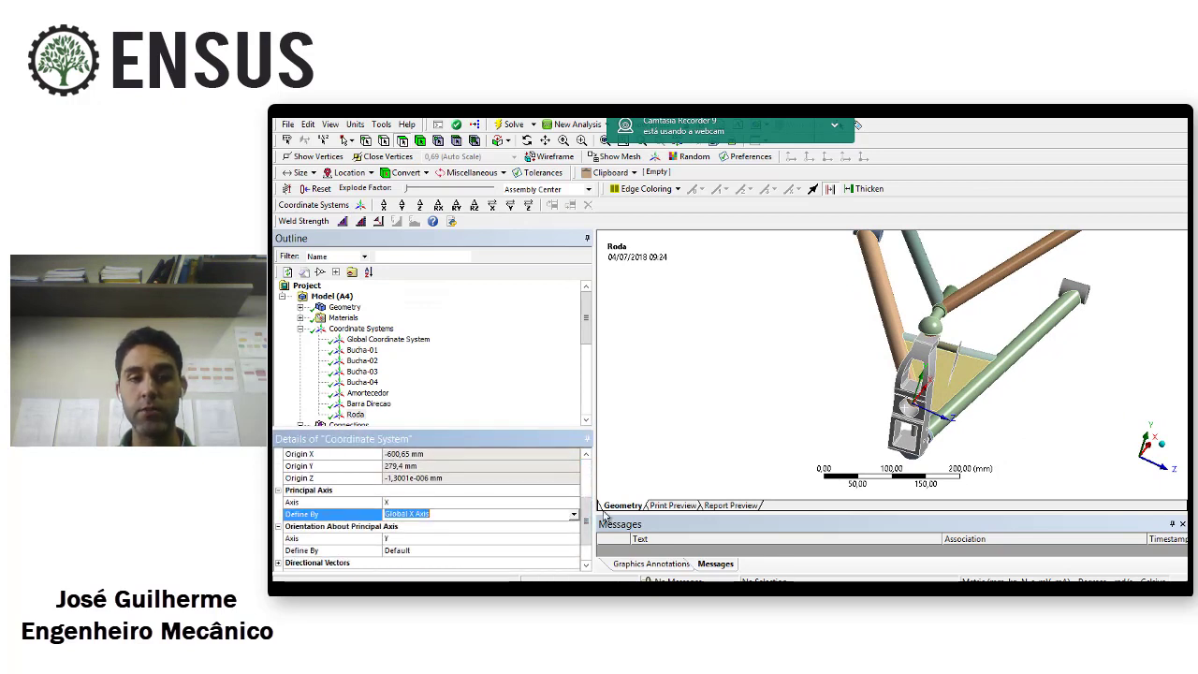
left_click(573, 513)
left_click(495, 526)
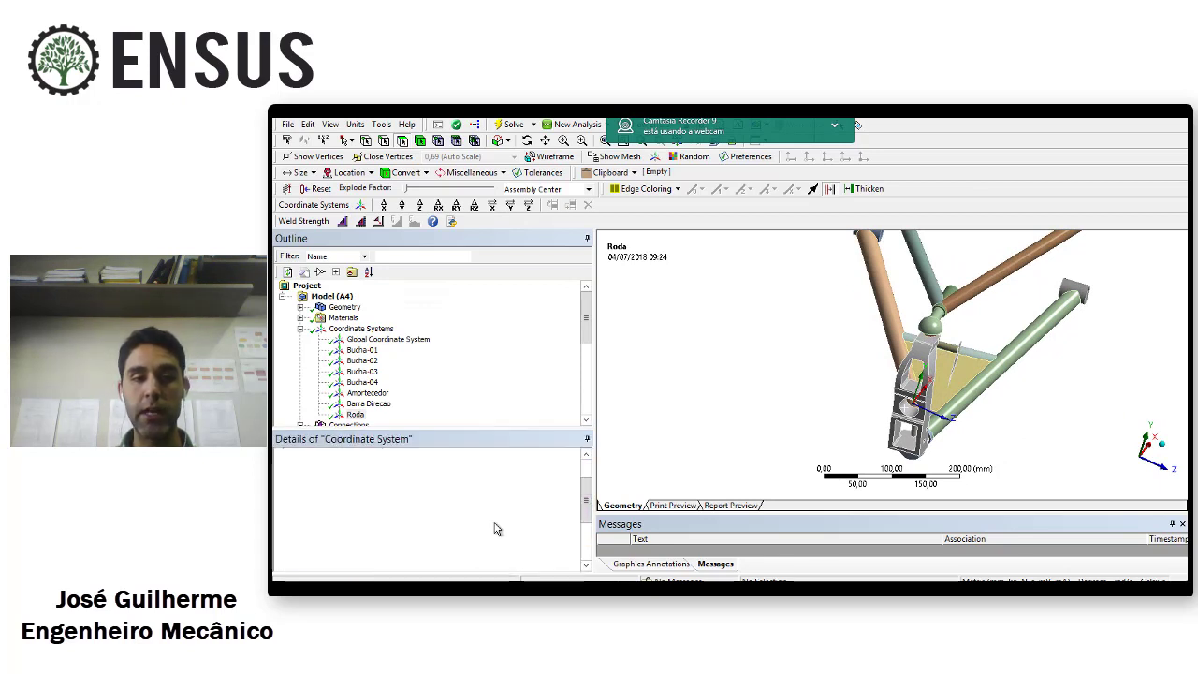
left_click(906, 414)
left_click_drag(582, 512, 584, 523)
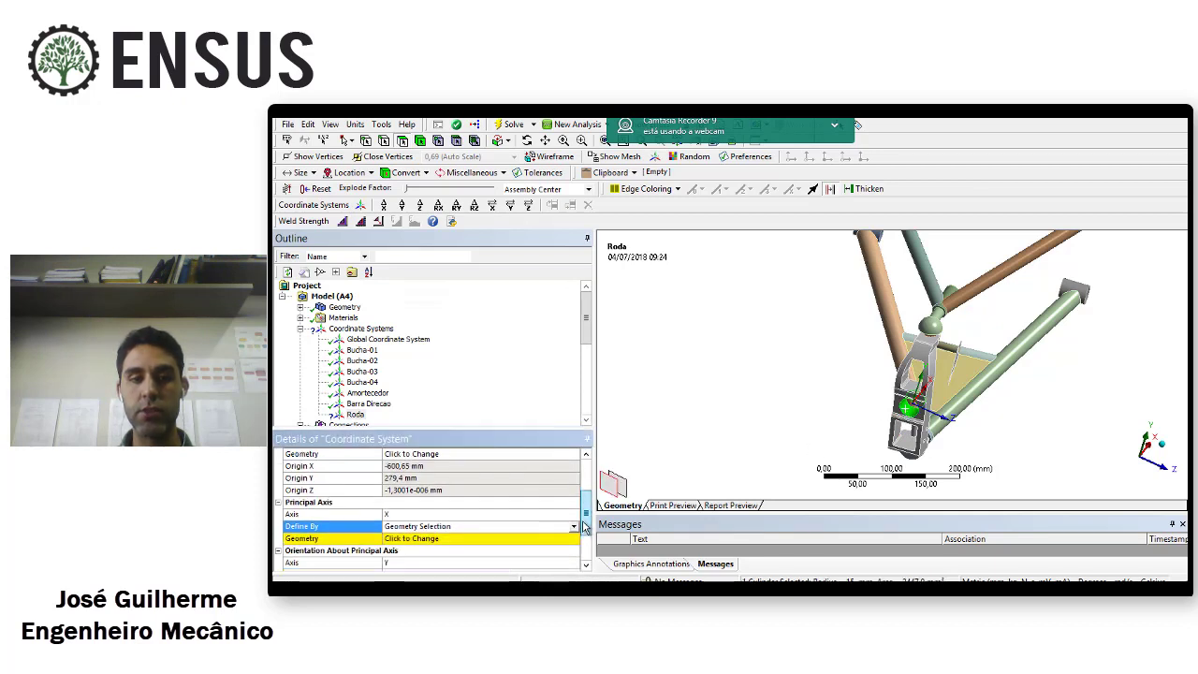
left_click(418, 540)
left_click(418, 541)
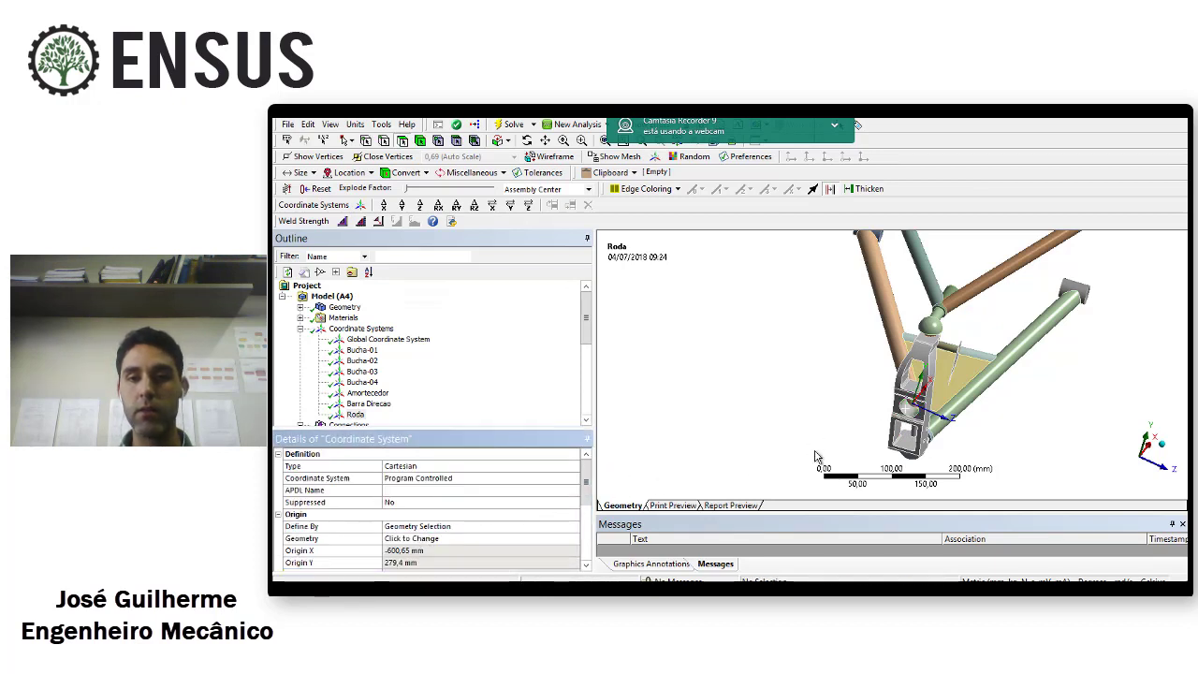
middle_click_drag(814, 457, 895, 398)
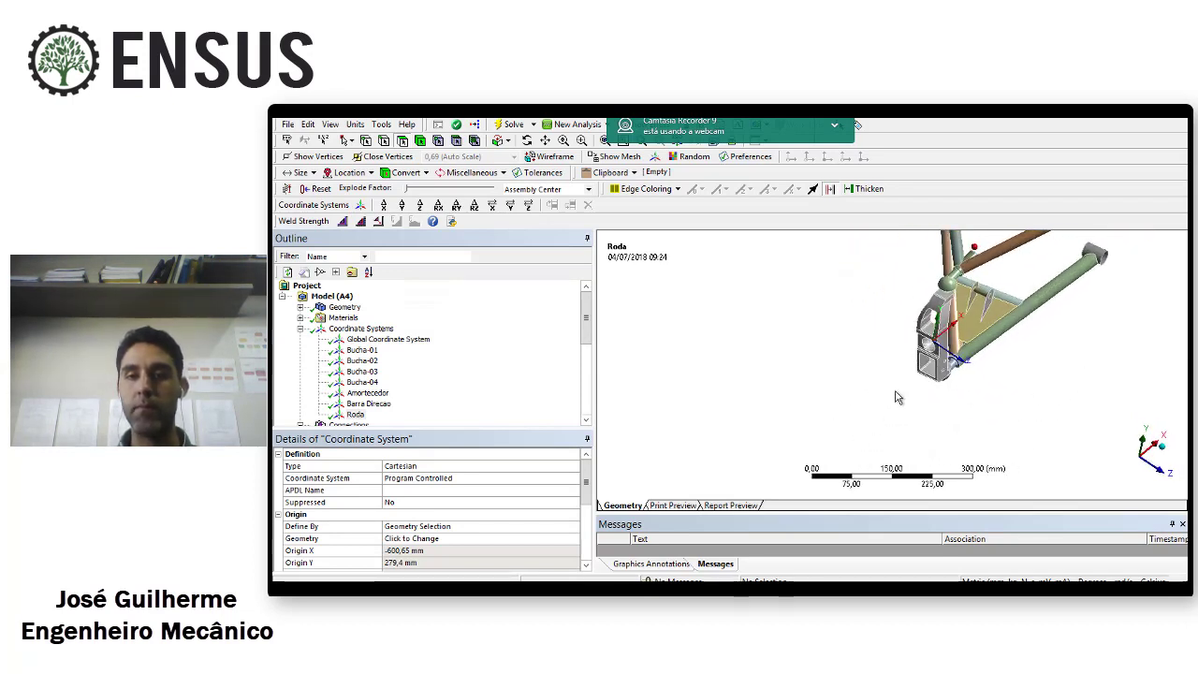
left_click_drag(505, 428, 499, 469)
scroll(947, 341, "up", 5)
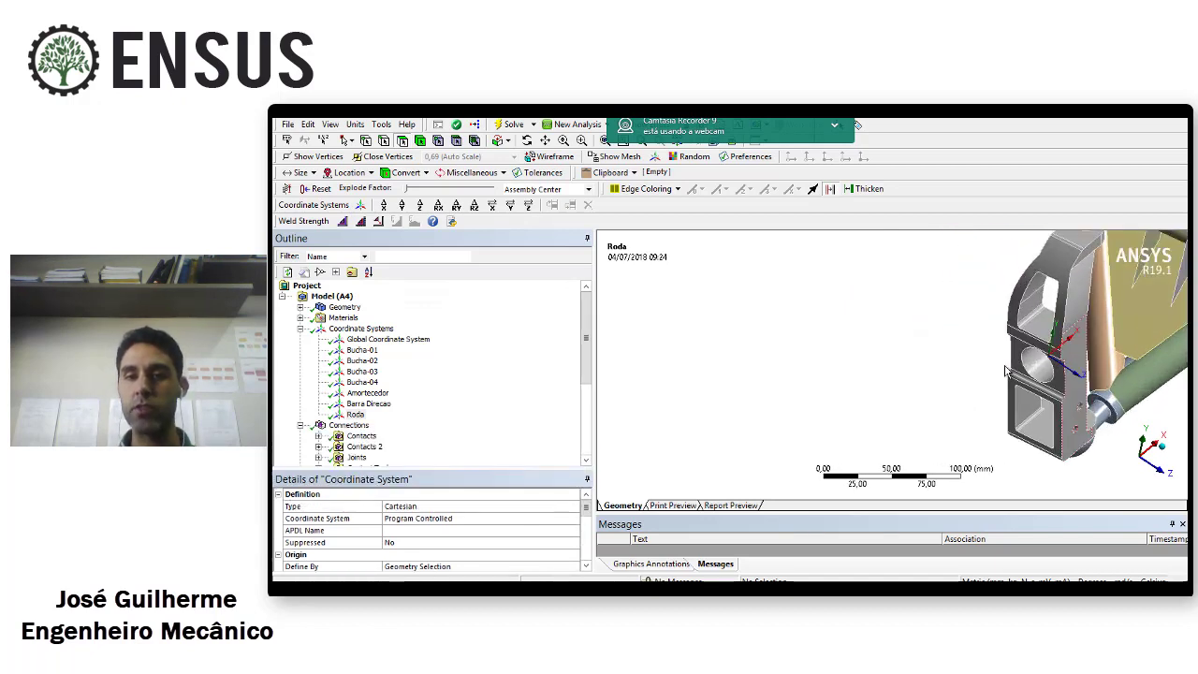
middle_click_drag(937, 393, 762, 384, "ctrl")
middle_click_drag(812, 361, 833, 345)
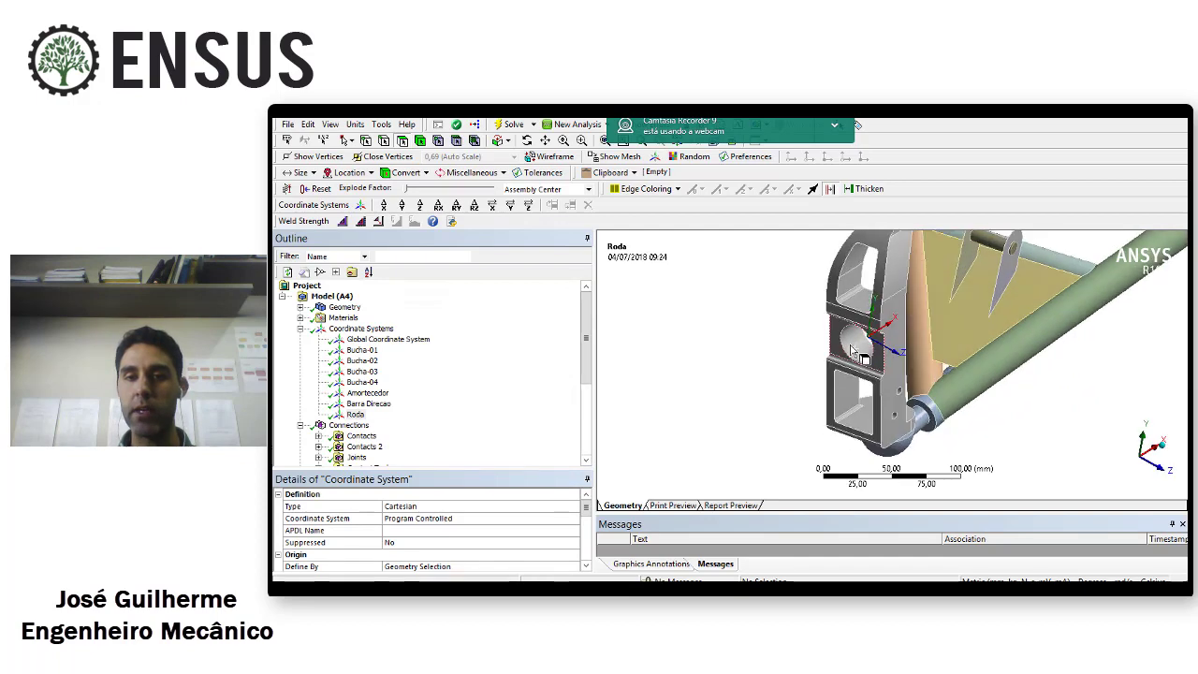
left_click(856, 344)
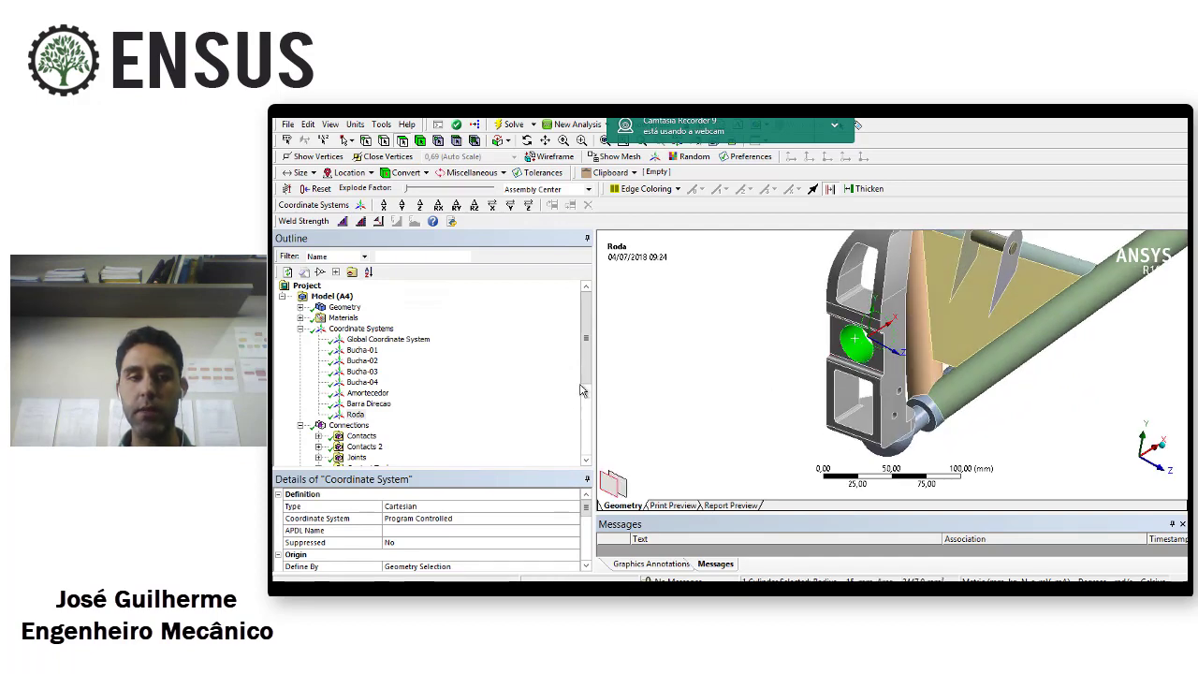
Set the remote force's coordinate system to Roda
scroll(421, 412, "down", 4)
left_click(370, 436)
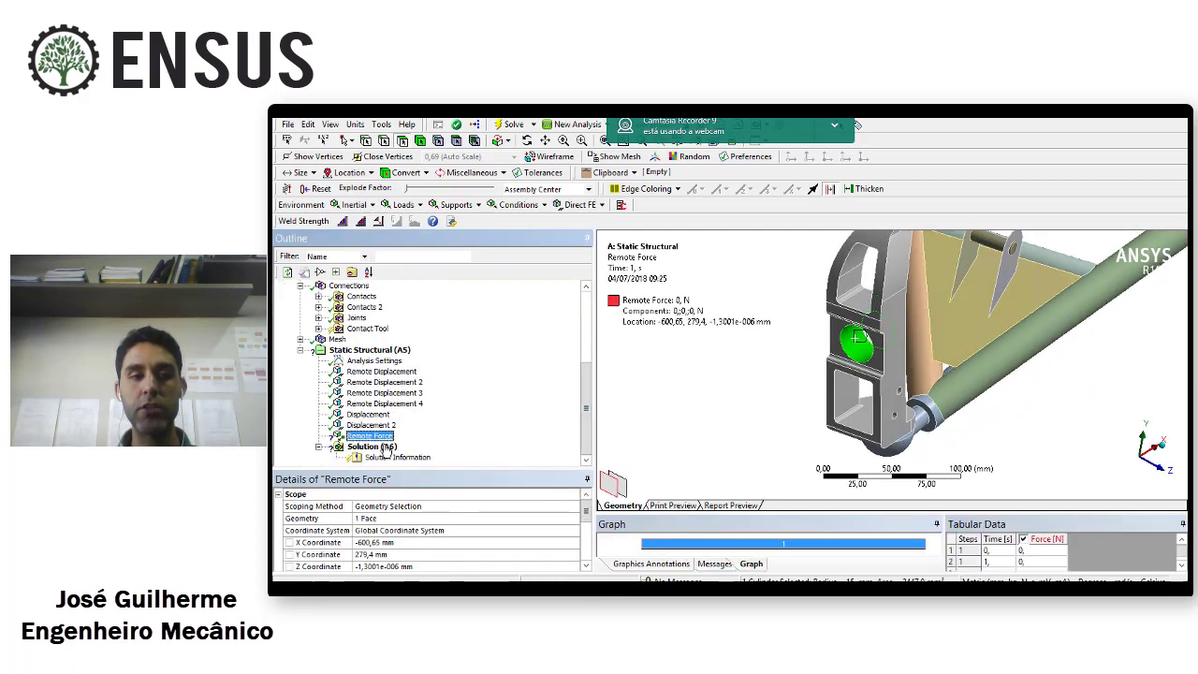
left_click_drag(447, 472, 453, 374)
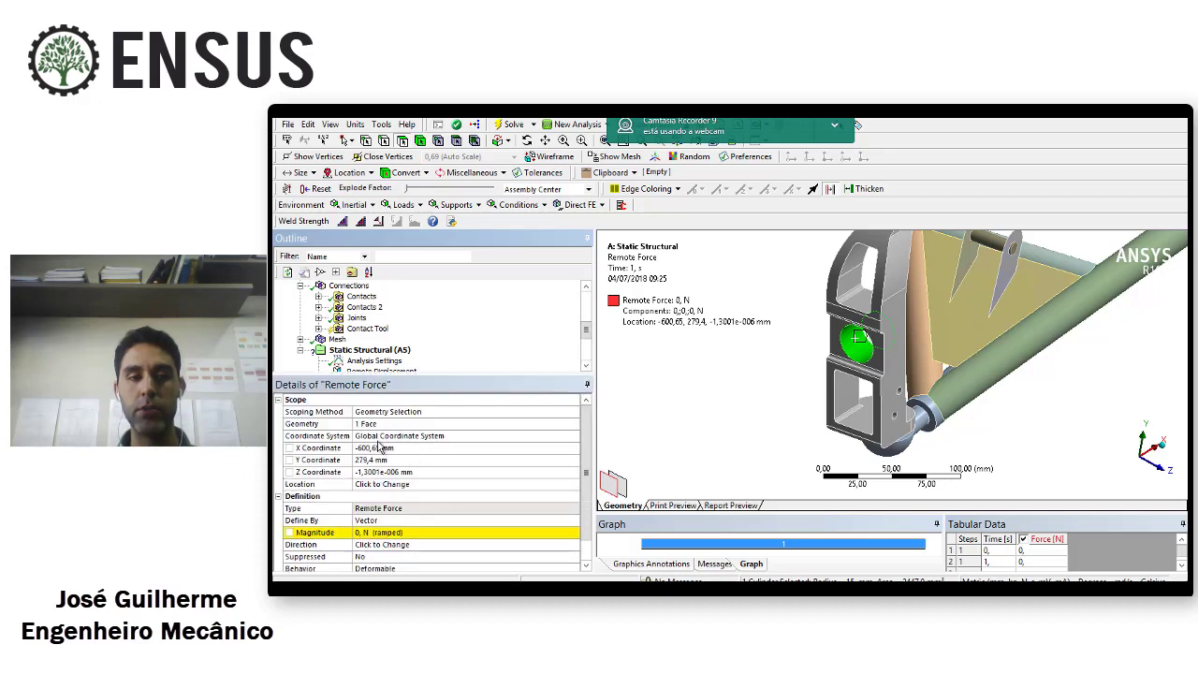
left_click(548, 436)
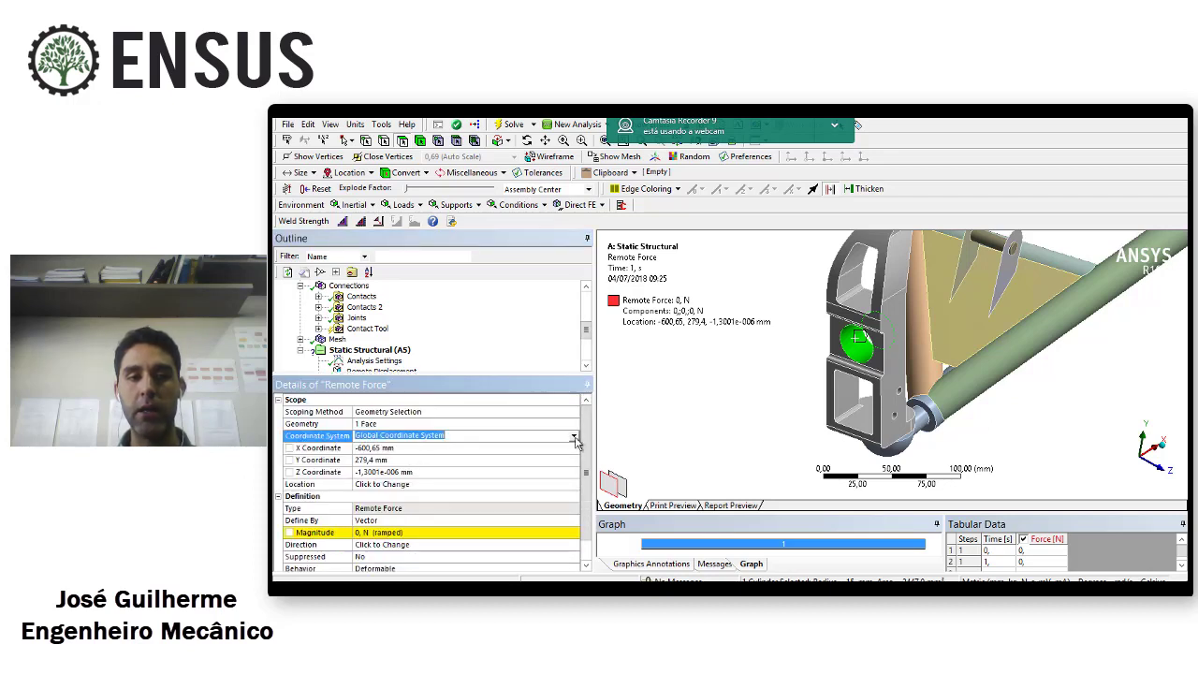
left_click(574, 437)
left_click(415, 502)
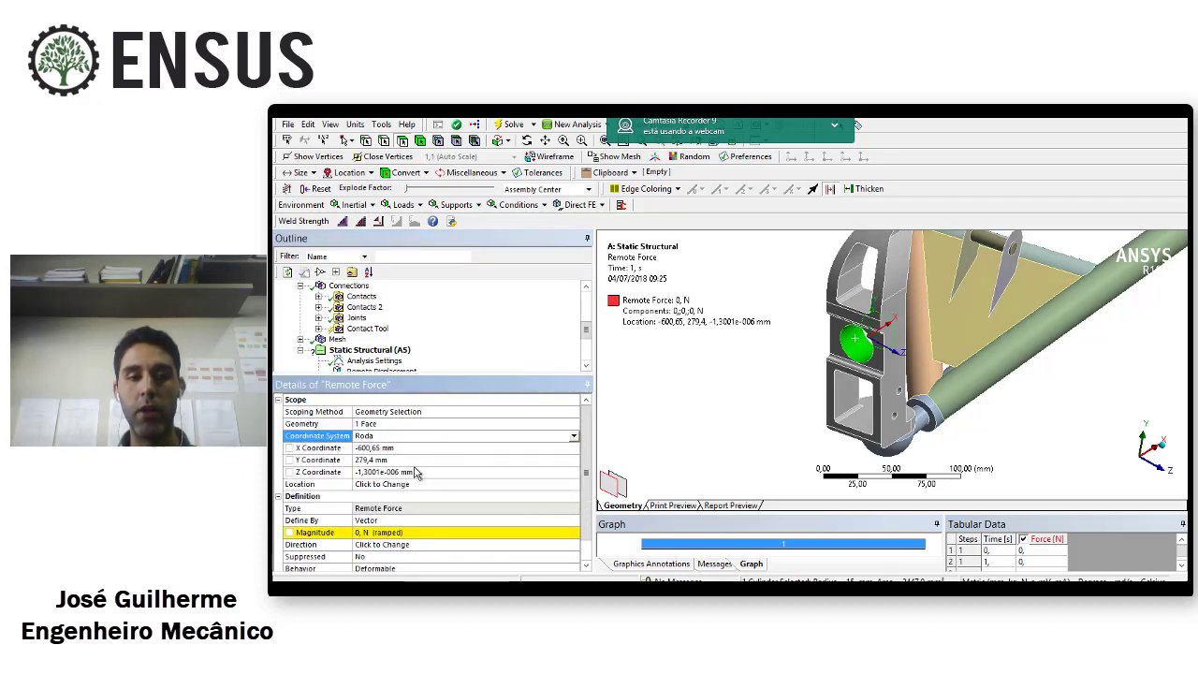
Set the remote force's X, Y and Z coordinates to 0 mm
left_click(415, 449)
type("0")
left_click(420, 461)
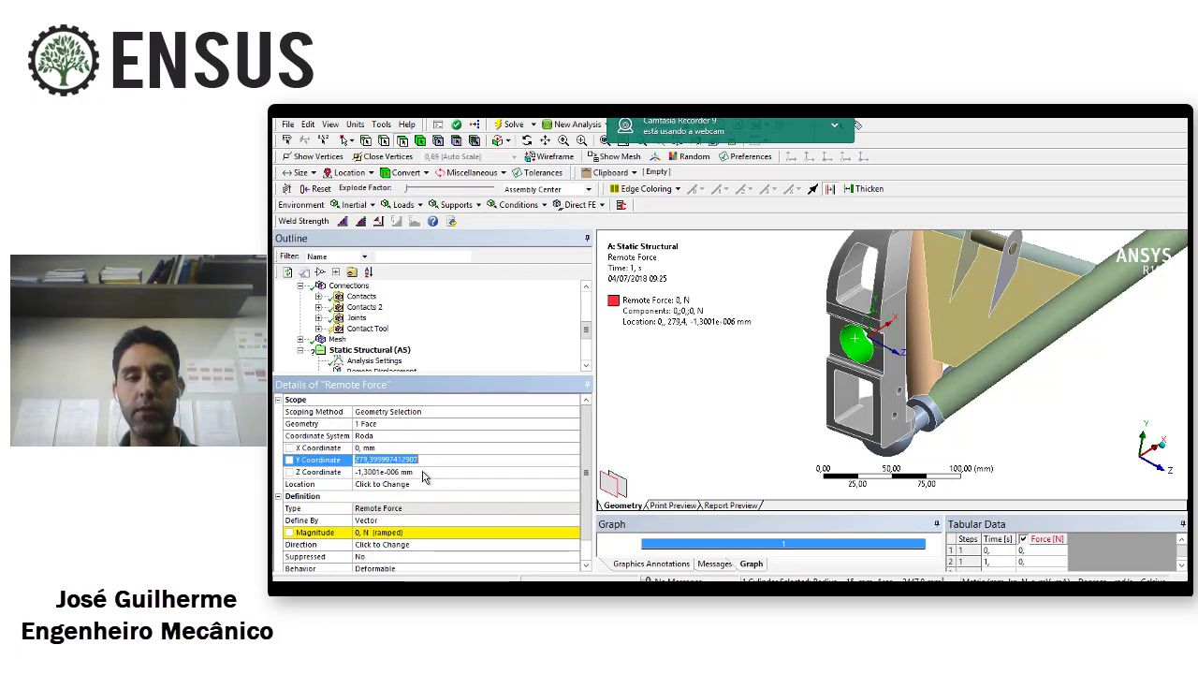
type("0")
left_click(424, 475)
type("0")
left_click(705, 418)
mouse_move(769, 404)
middle_mouse_down()
mouse_move(842, 356)
mouse_move(842, 334)
middle_mouse_up()
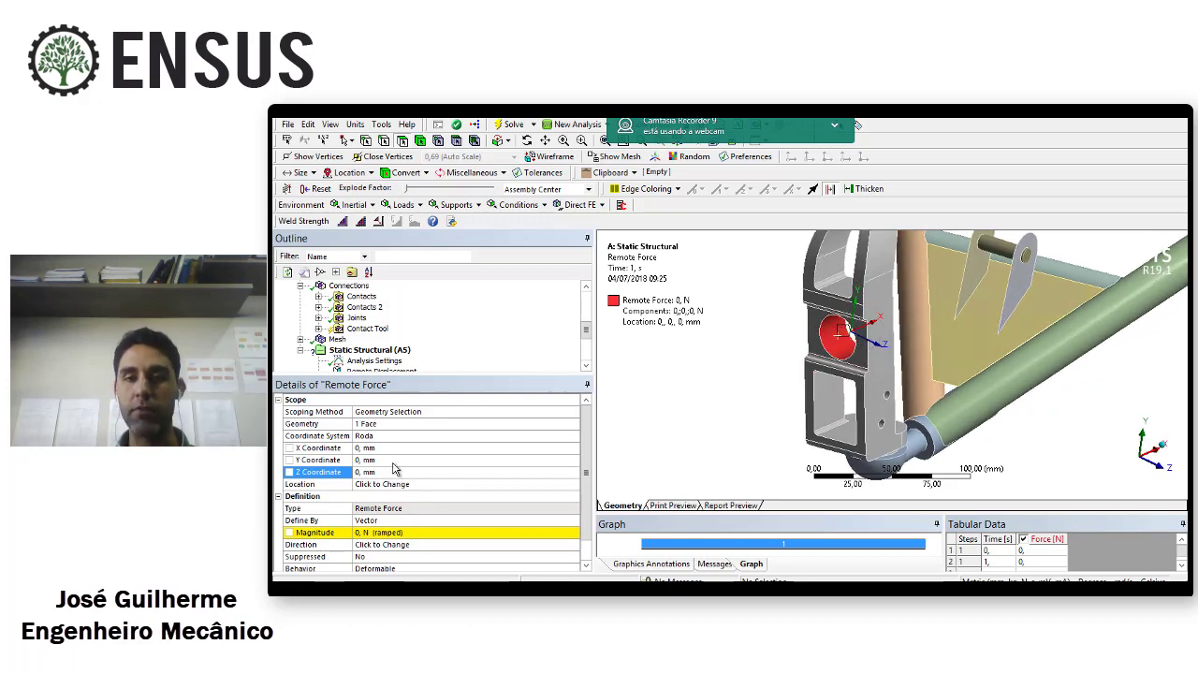
Offset the remote force's application point to an X coordinate of -100 mm
left_click(389, 450)
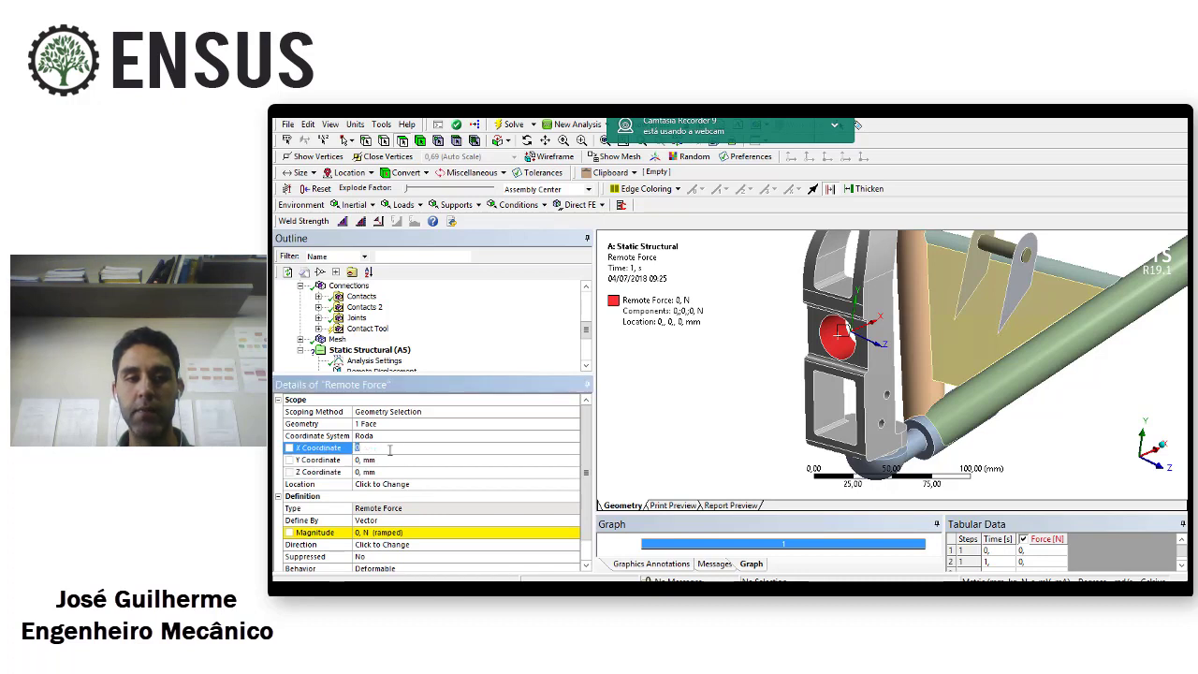
type("-")
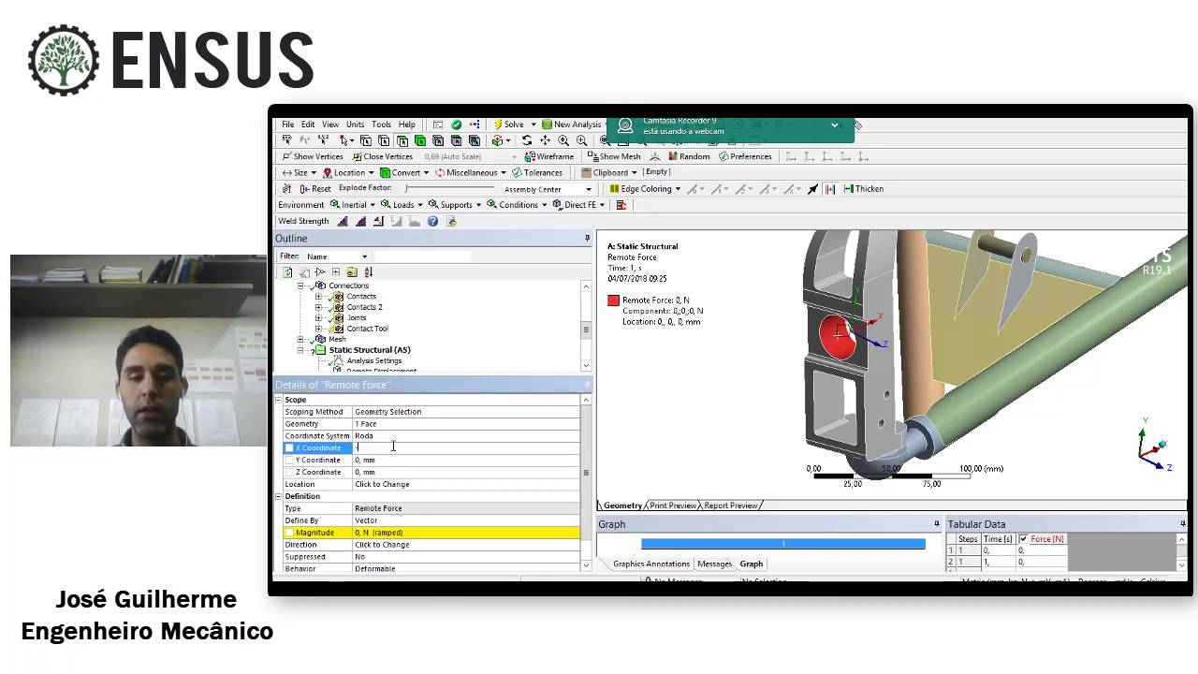
type("100")
key("Return")
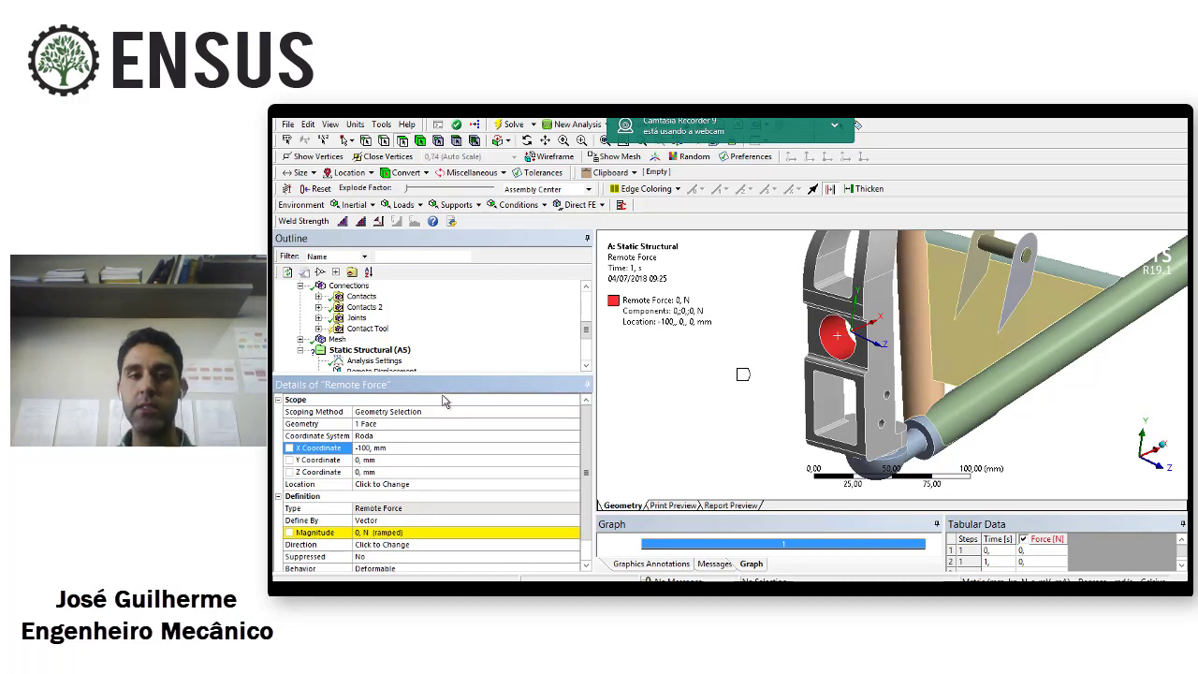
Change the remote force's X coordinate to -80 mm
left_click(418, 448)
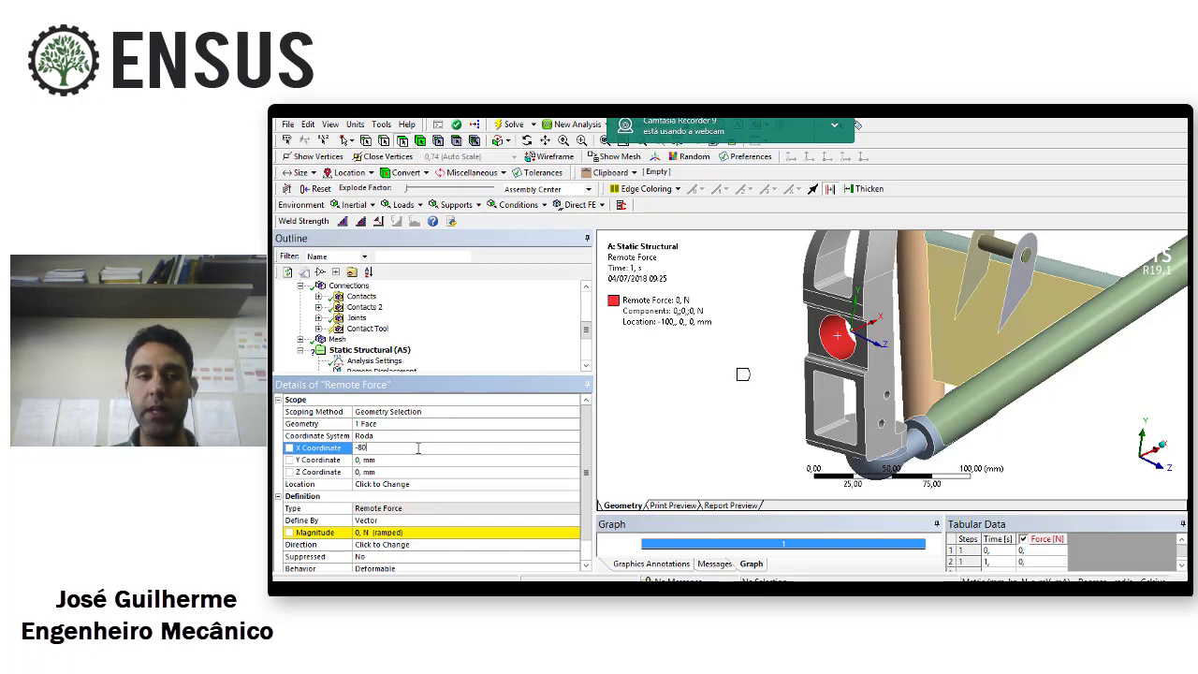
key("Return")
middle_click_drag(749, 374, 712, 392, "ctrl")
scroll(810, 374, "down", 3)
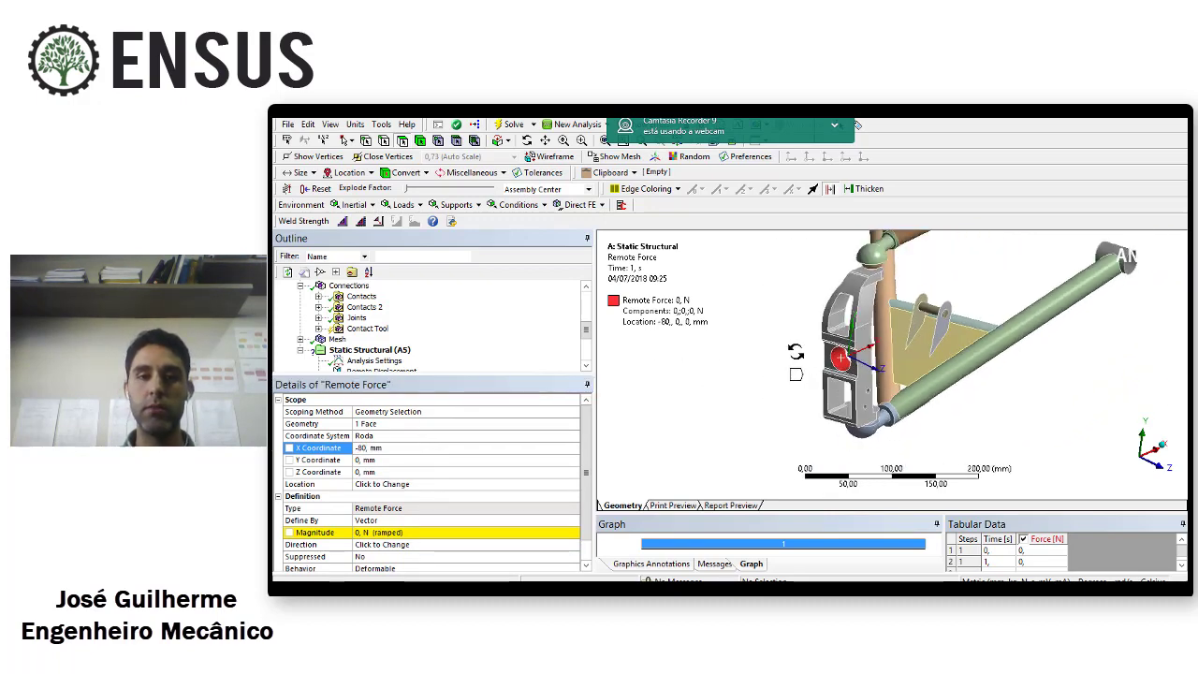
middle_click_drag(796, 348, 739, 341)
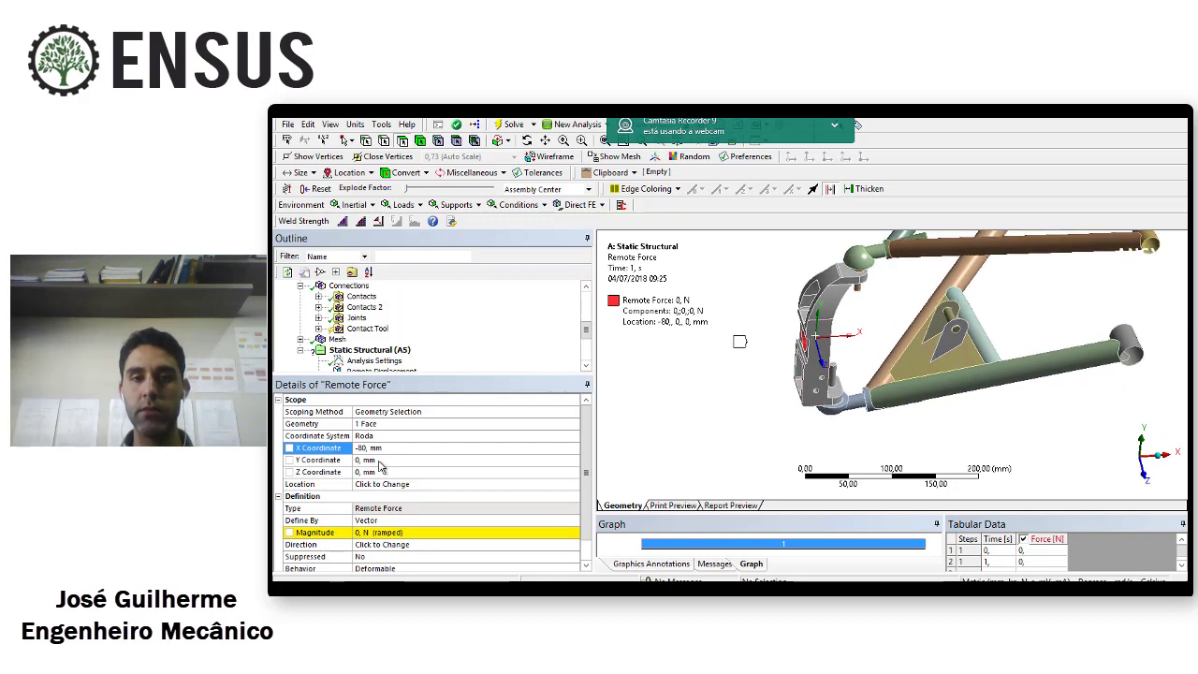
Set the remote force's X coordinate to -50 mm
left_click(394, 447)
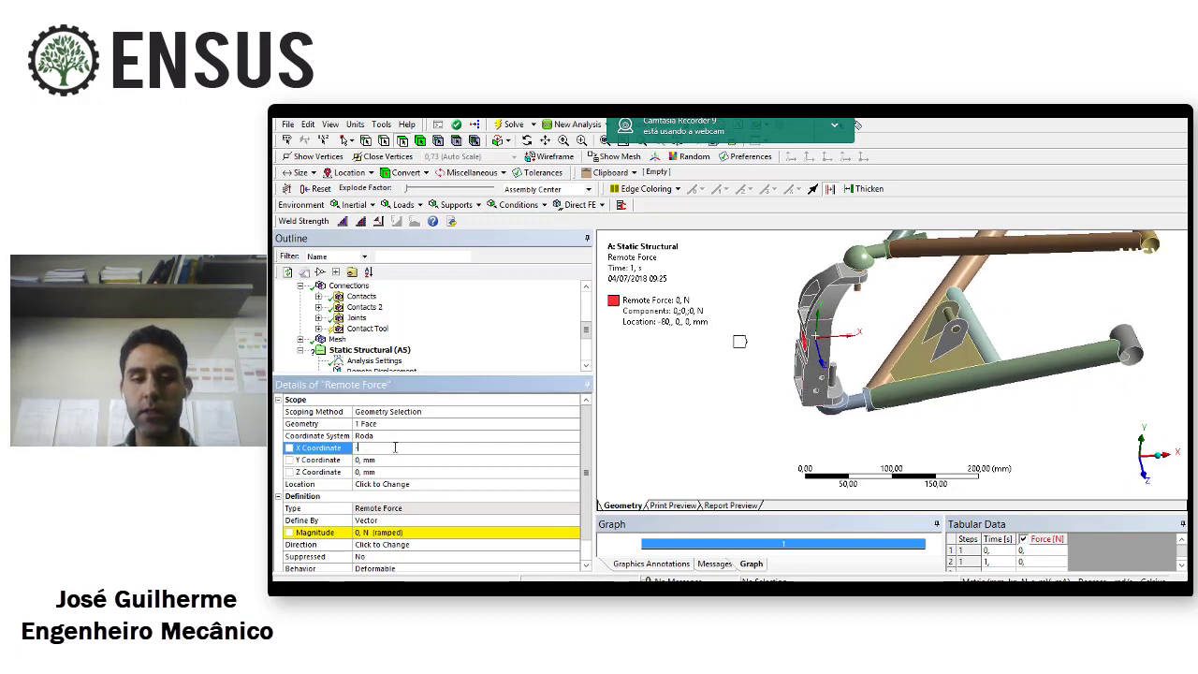
mouse_move(781, 393)
middle_mouse_down()
mouse_move(761, 369)
mouse_move(792, 369)
mouse_move(813, 400)
mouse_move(778, 412)
middle_mouse_up()
scroll(817, 403, "down", 4)
middle_click_drag(778, 412, 833, 383)
scroll(846, 391, "up", 3)
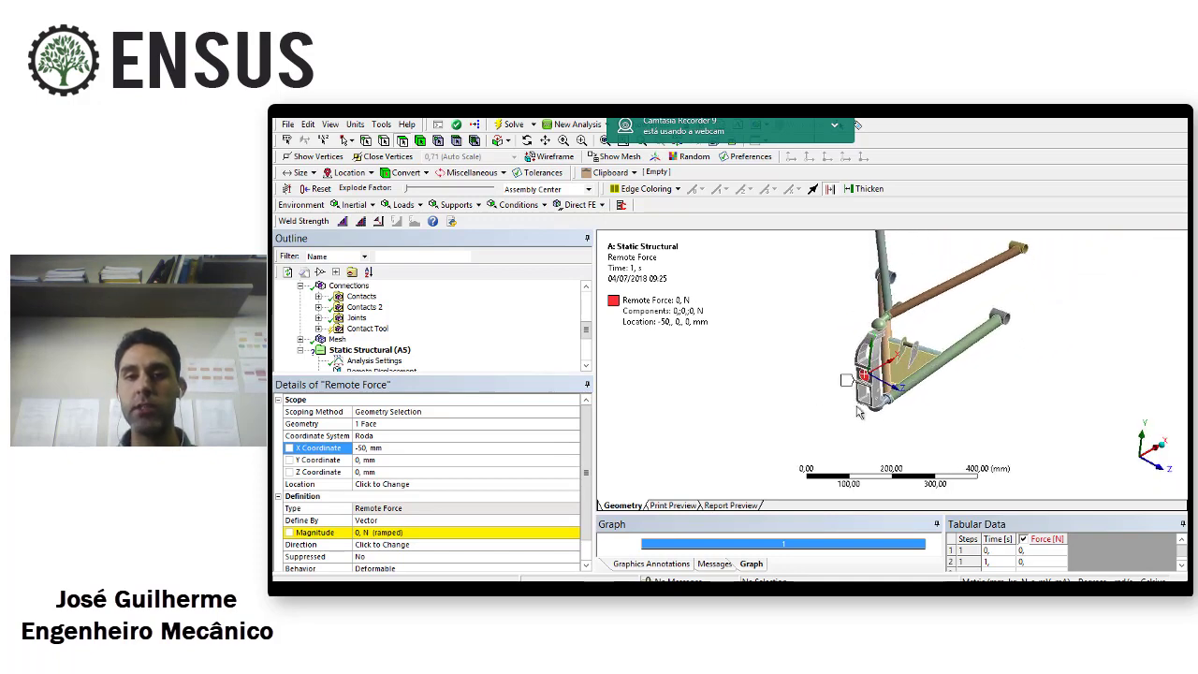
middle_click_drag(788, 397, 776, 371, "ctrl")
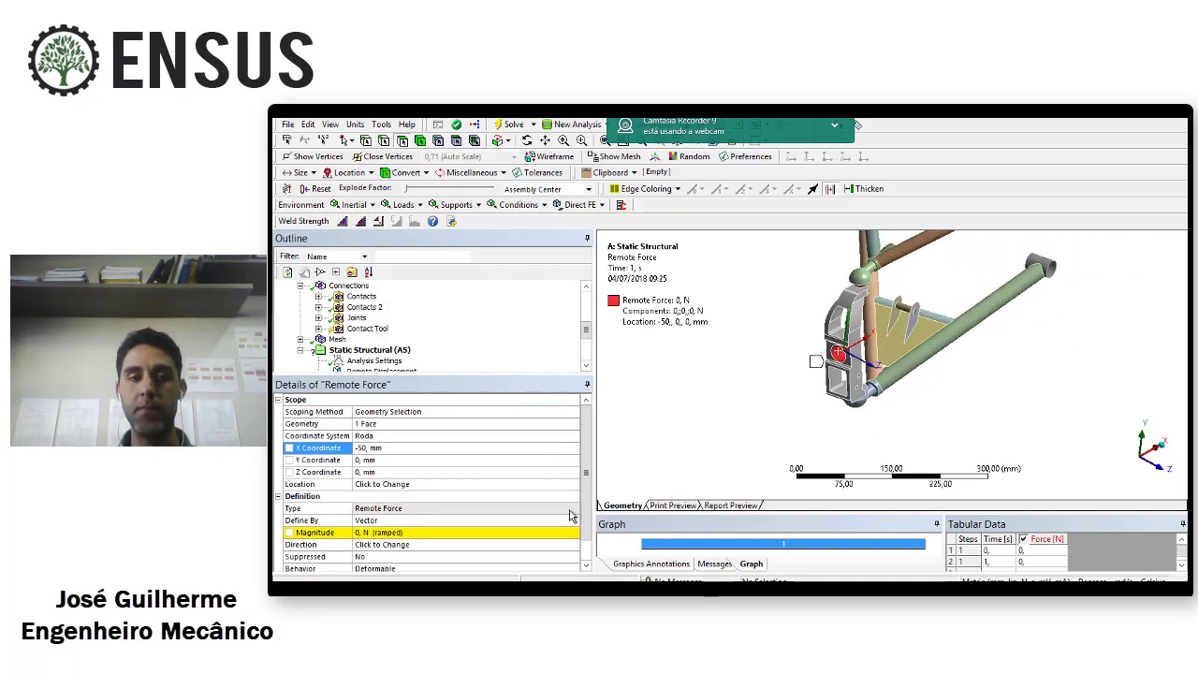
Define the remote force by components instead of by vector
double_click(425, 520)
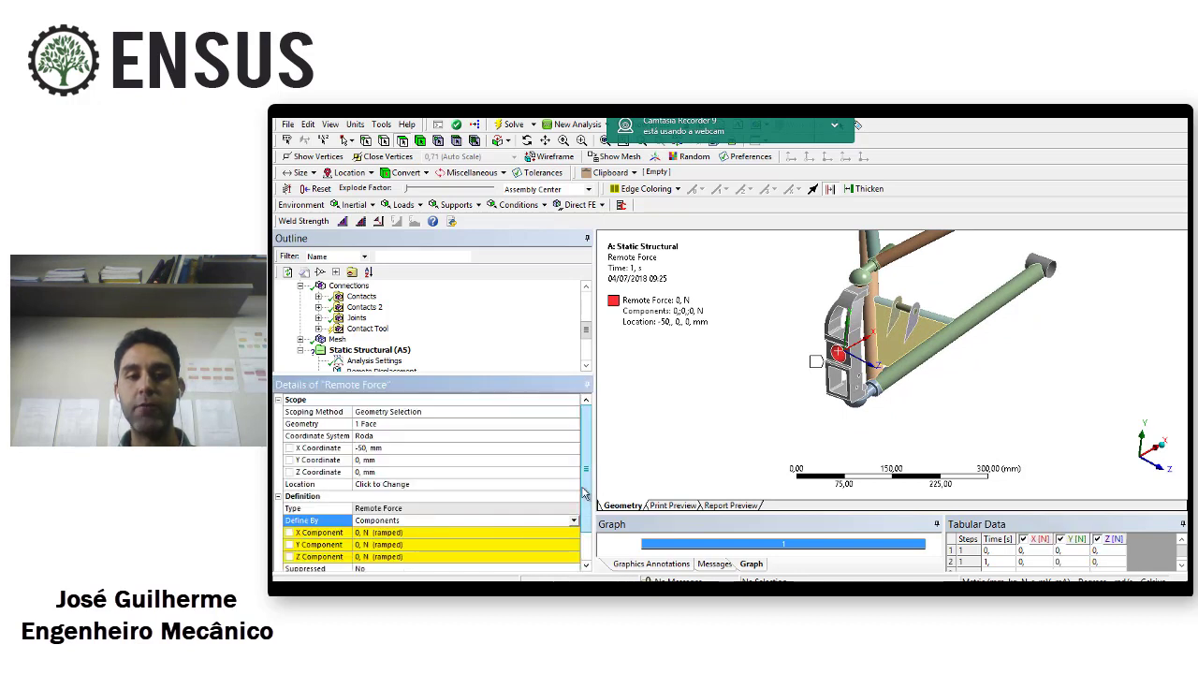
left_click_drag(584, 508, 587, 538)
middle_click_drag(802, 415, 850, 395)
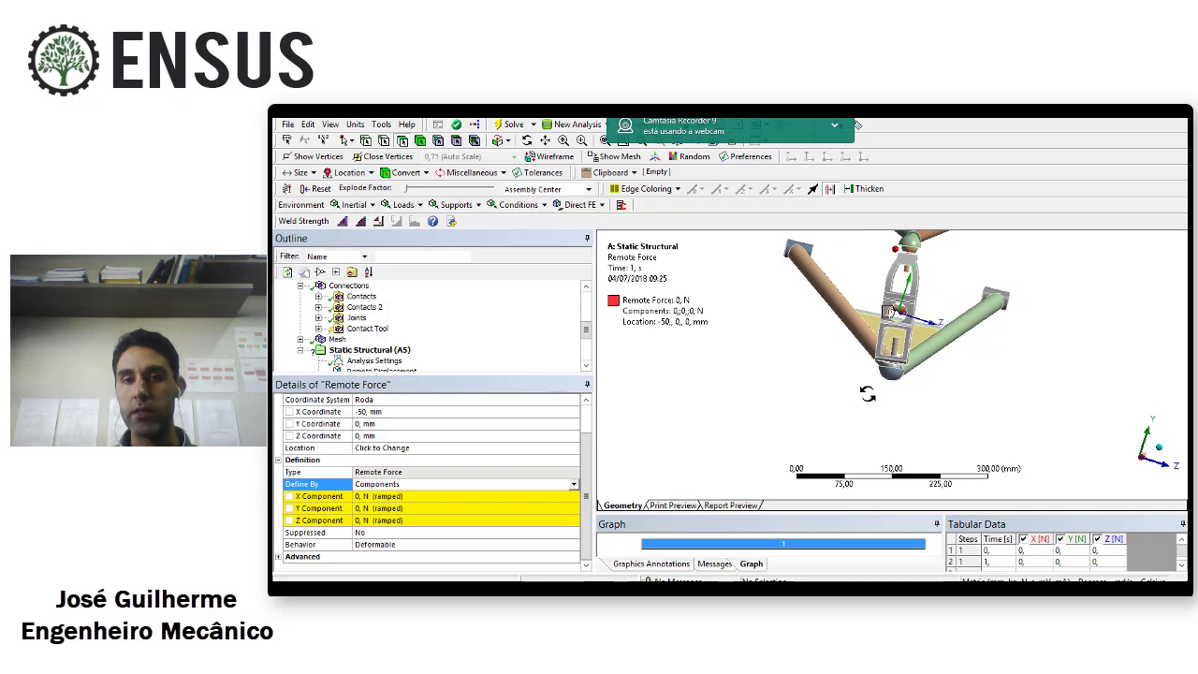
middle_click_drag(864, 394, 877, 400)
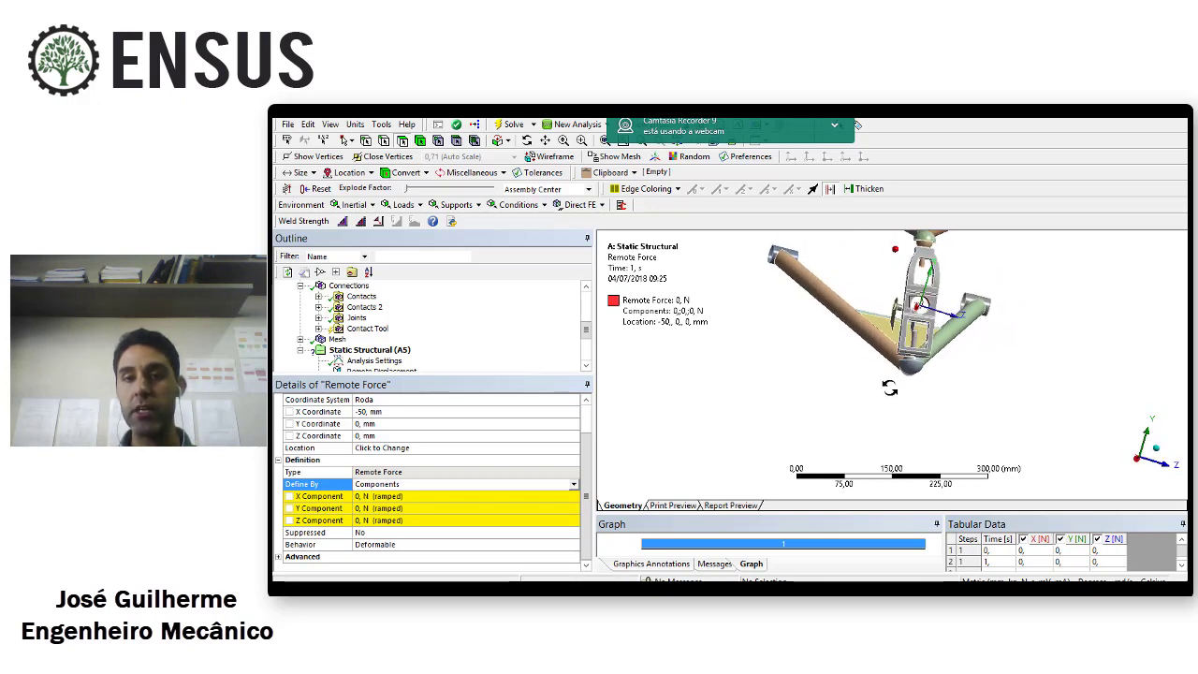
middle_click_drag(893, 407, 884, 402)
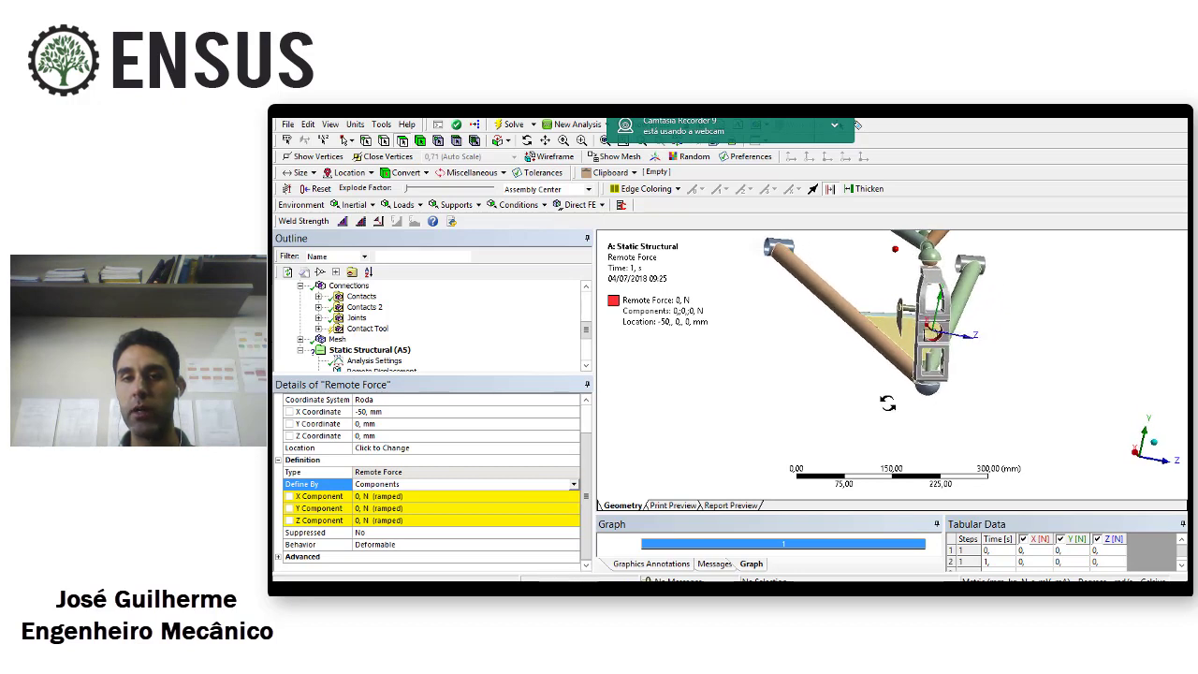
scroll(955, 387, "up", 3)
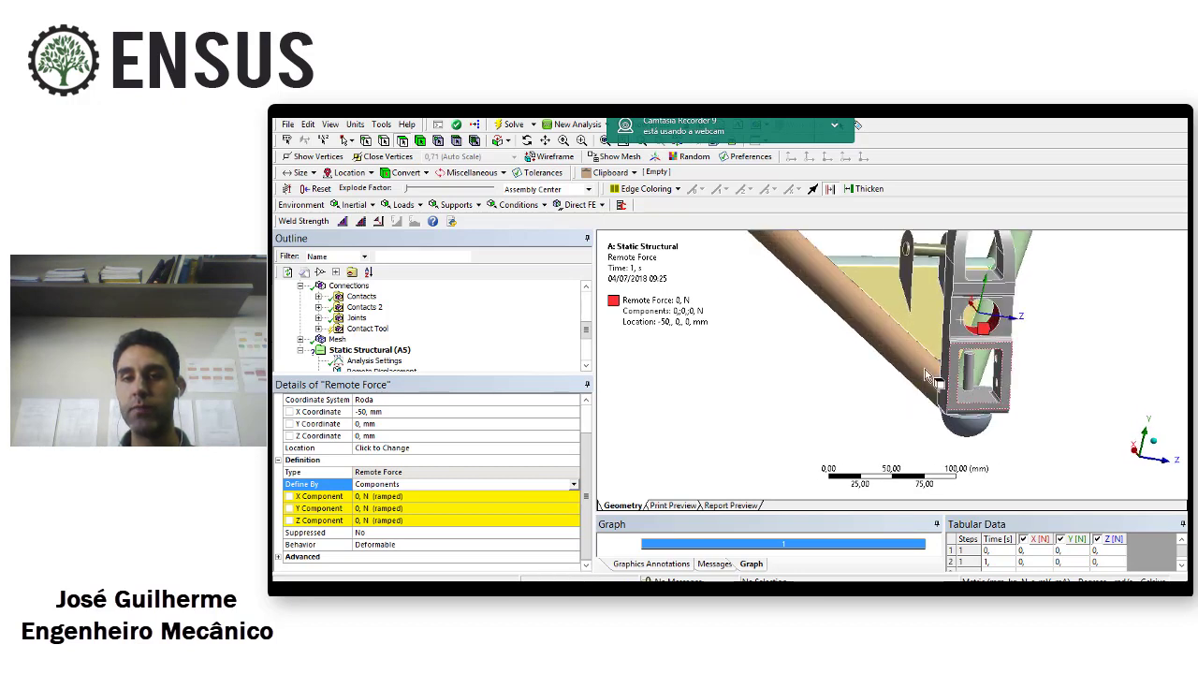
middle_click_drag(973, 300, 905, 362)
scroll(868, 340, "down", 3)
scroll(893, 392, "up", 5)
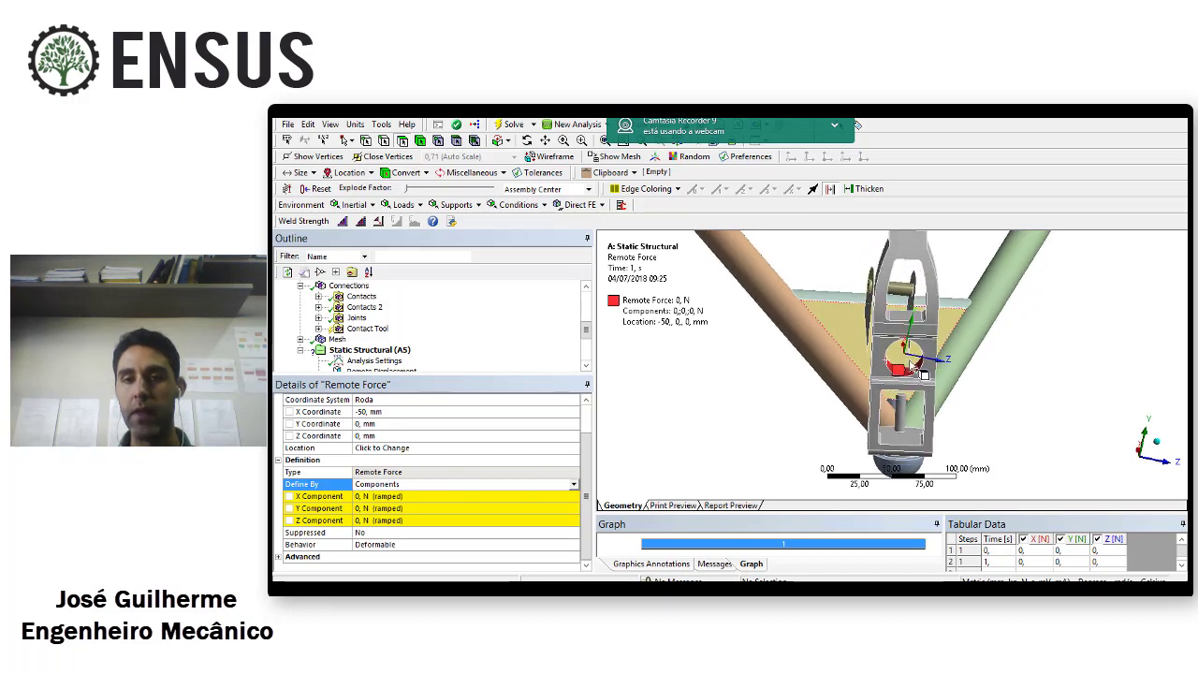
Set the axis for the Roda coordinate system's orientation about its principal axis to Z
left_click_drag(566, 376, 590, 296)
left_click(355, 414)
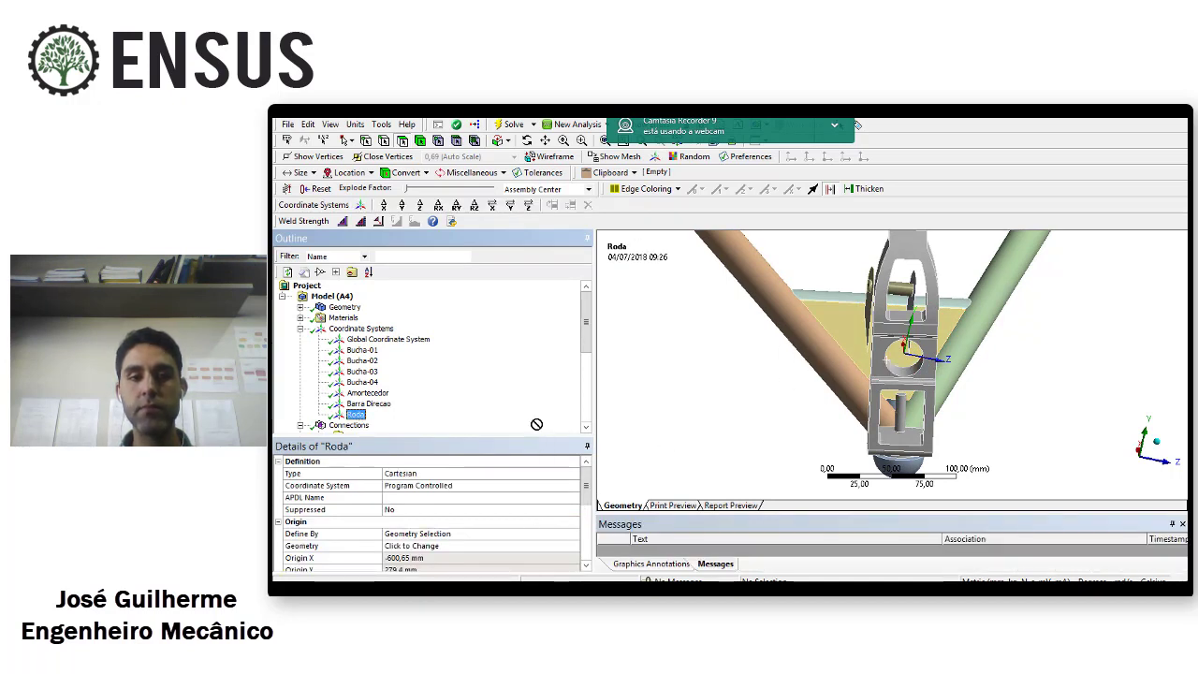
left_click_drag(536, 444, 540, 376)
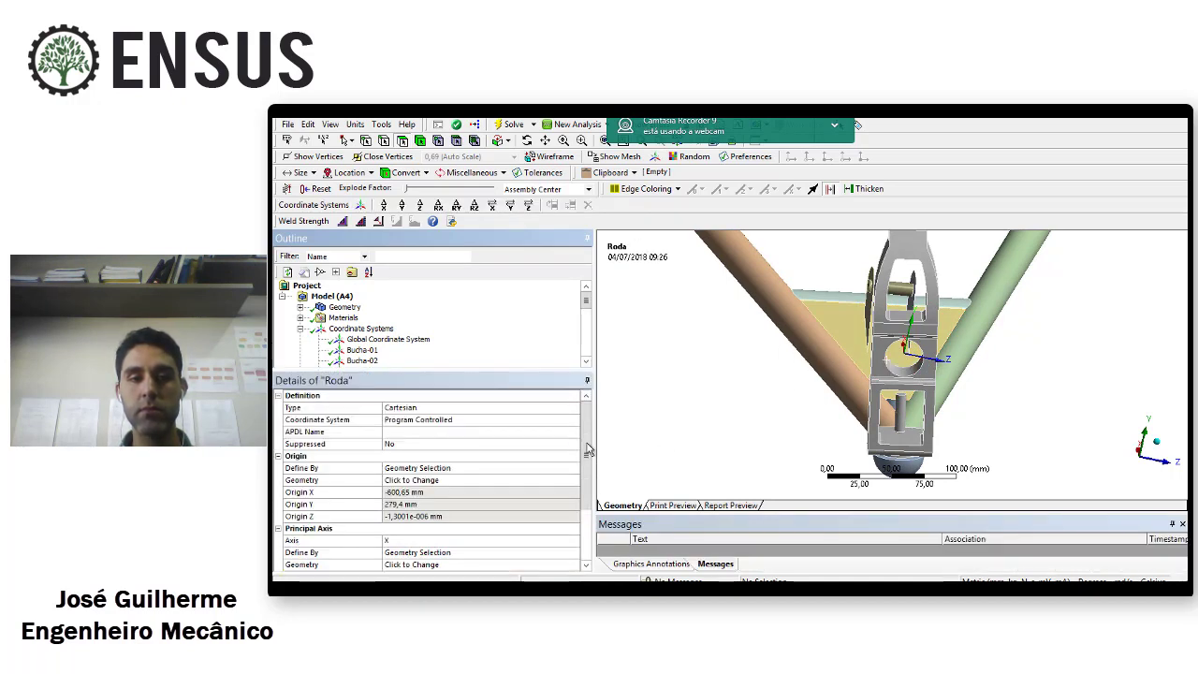
left_click_drag(587, 451, 583, 515)
left_click(572, 505)
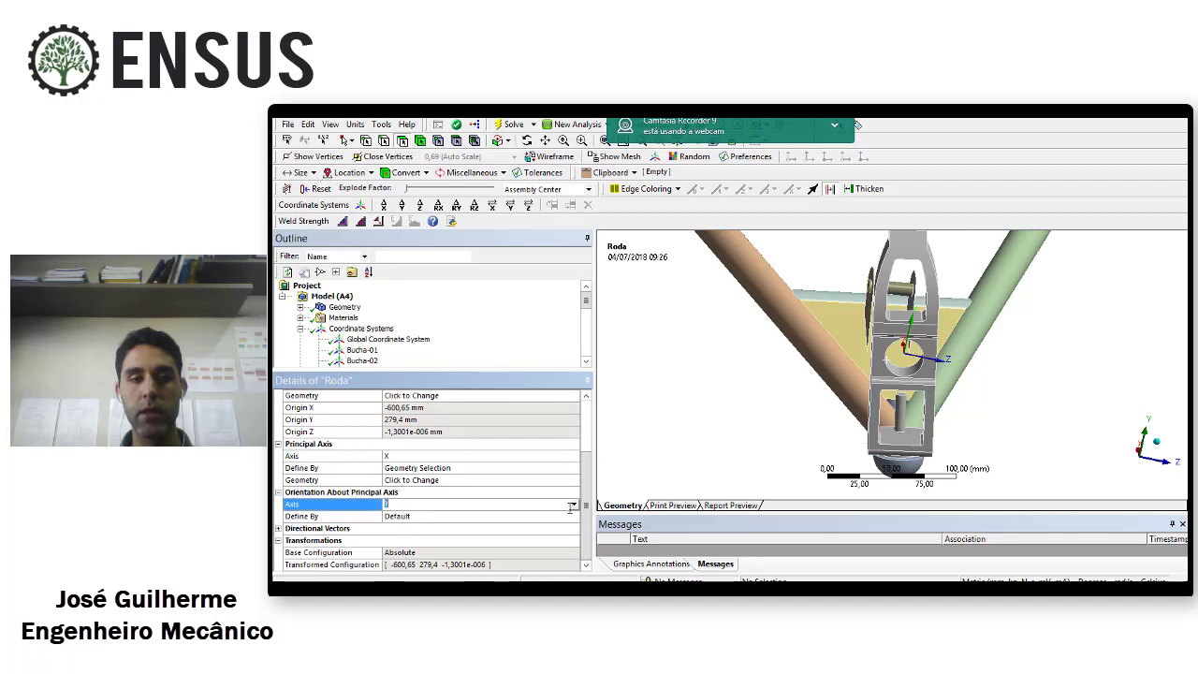
left_click(572, 505)
left_click(487, 524)
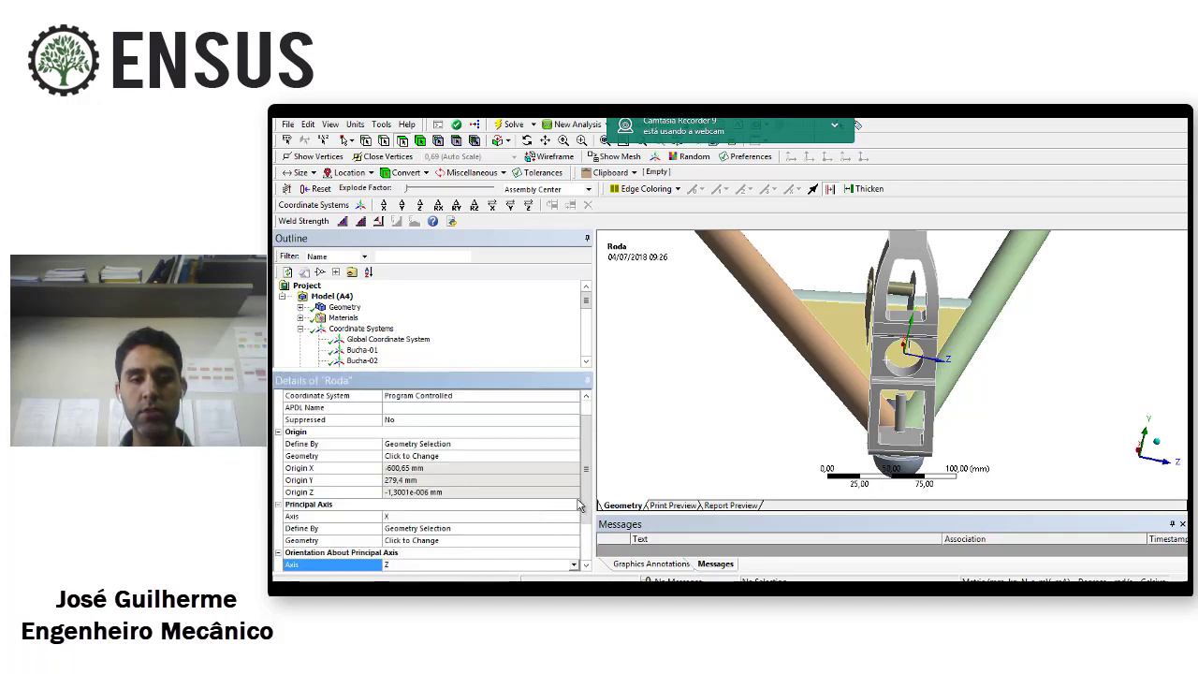
scroll(524, 505, "down", 3)
Define Roda's Z orientation by geometry selection, using the upright's horizontal edge just below the central hole
left_click(564, 516)
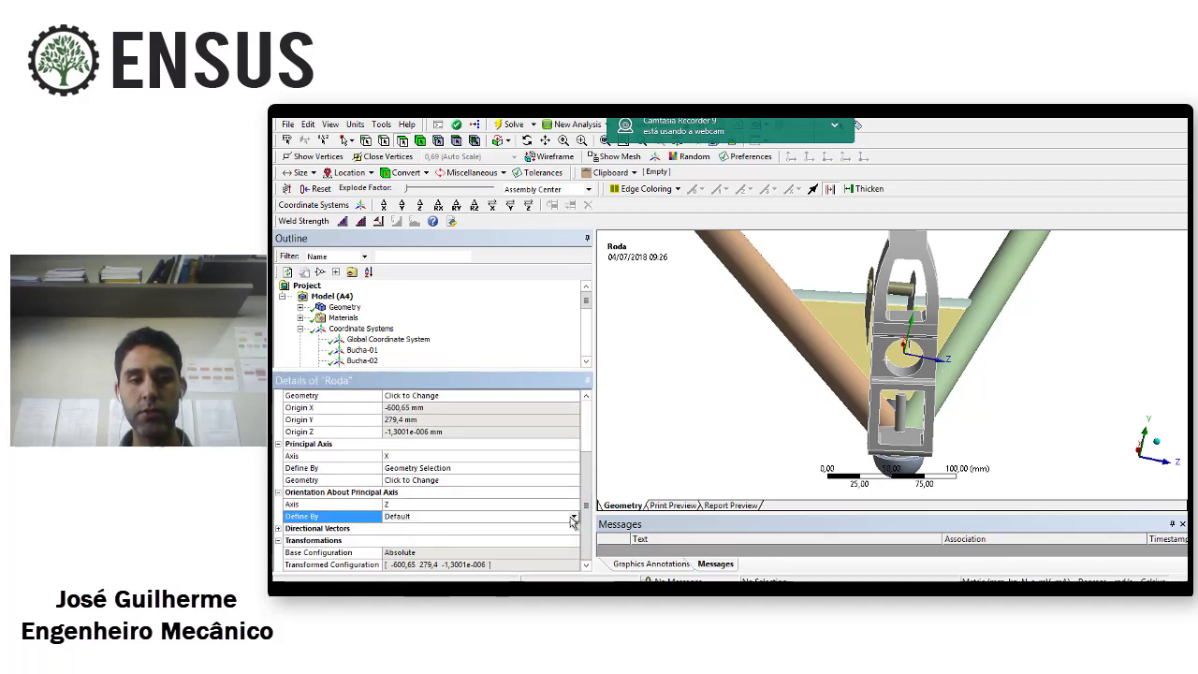
left_click(573, 516)
left_click(513, 536)
left_click(573, 516)
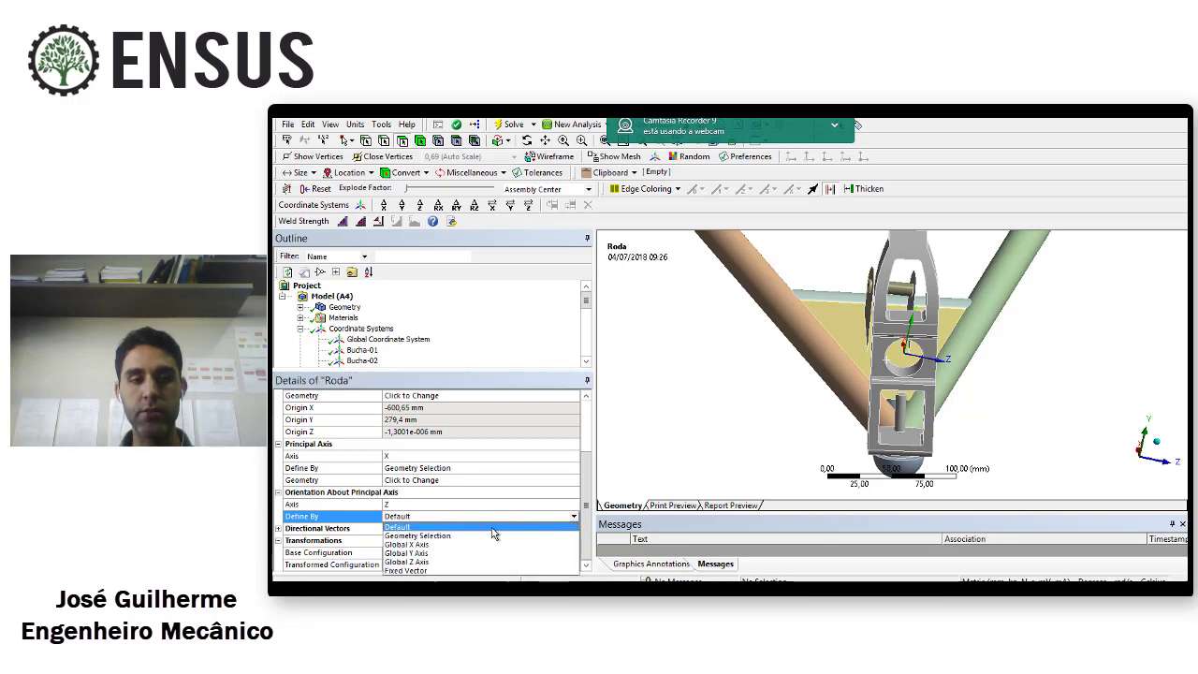
left_click(488, 538)
left_click(386, 142)
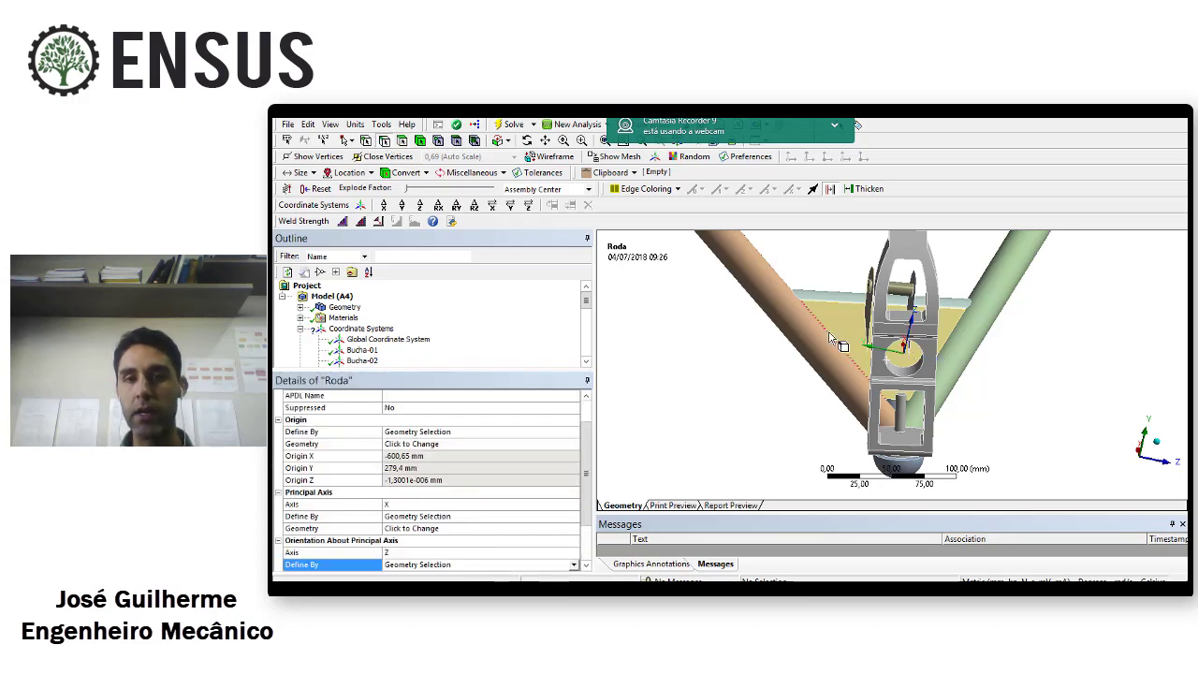
left_click(922, 378)
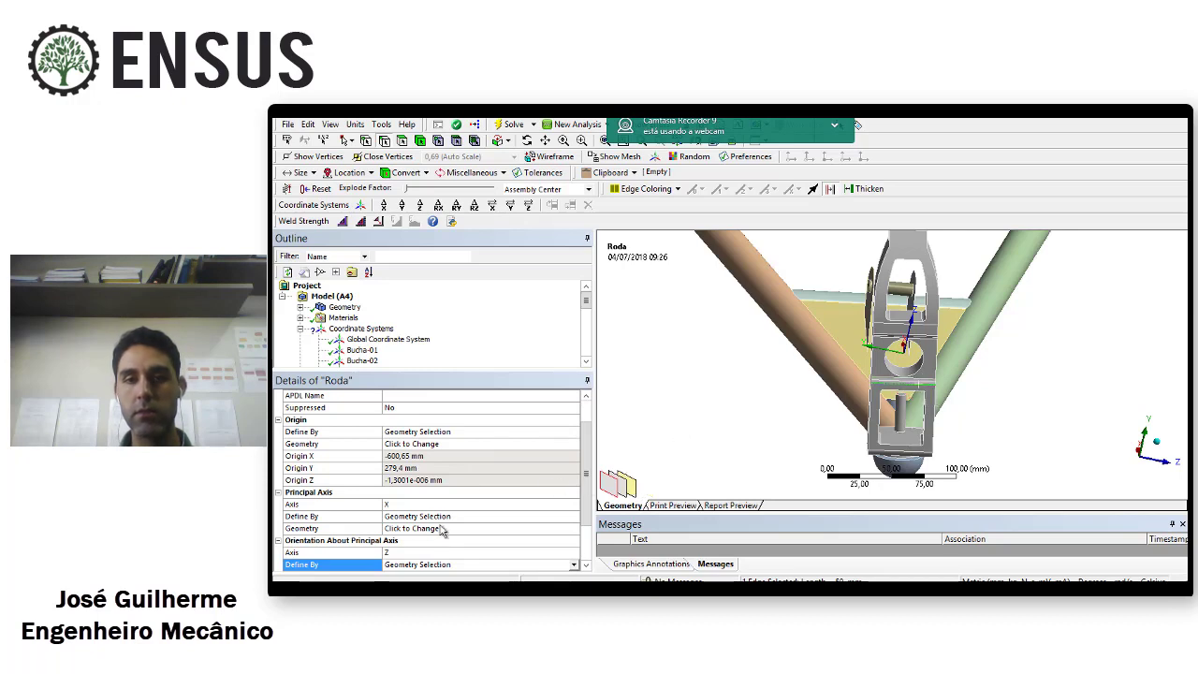
scroll(582, 502, "down", 1)
left_click(440, 558)
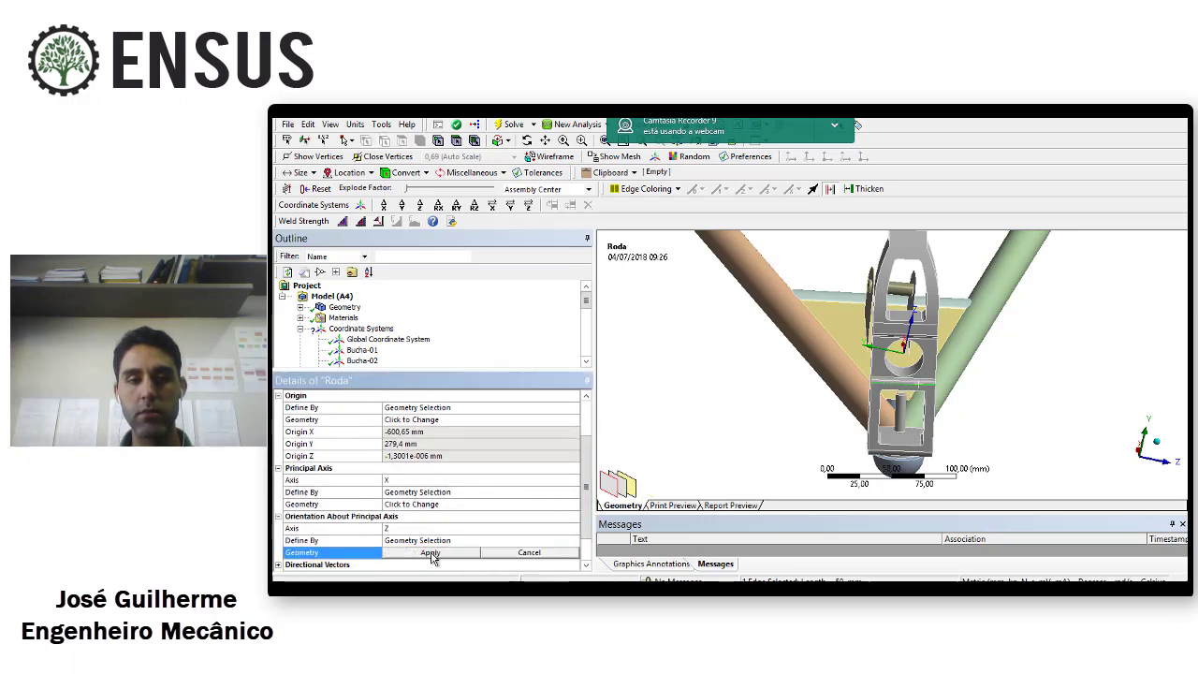
left_click(432, 558)
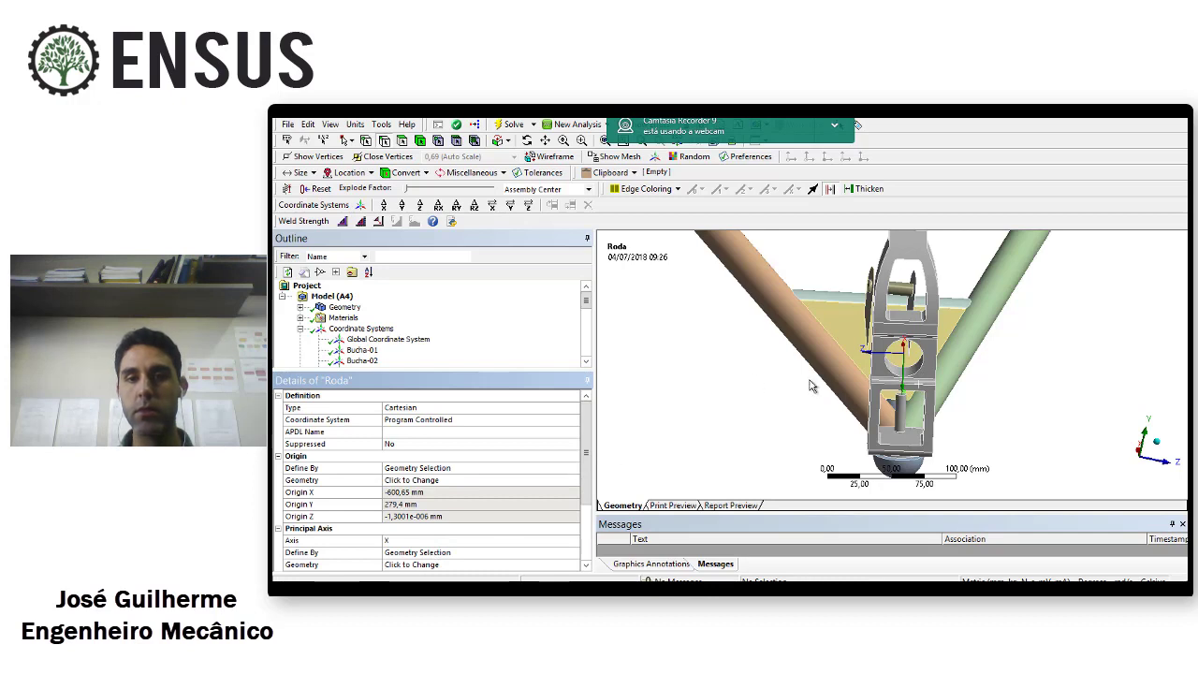
Reverse the Roda coordinate system's Z orientation along the upright's selected edge so it points toward positive global Z
middle_click_drag(811, 386, 784, 376)
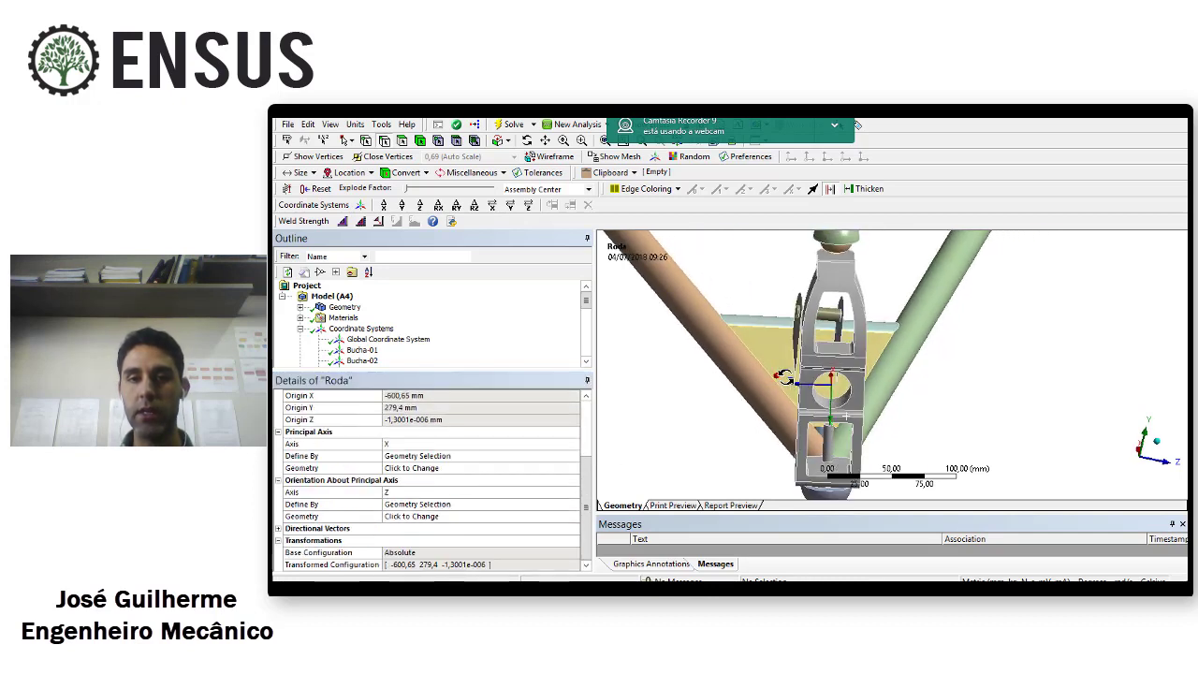
left_click_drag(587, 497, 587, 529)
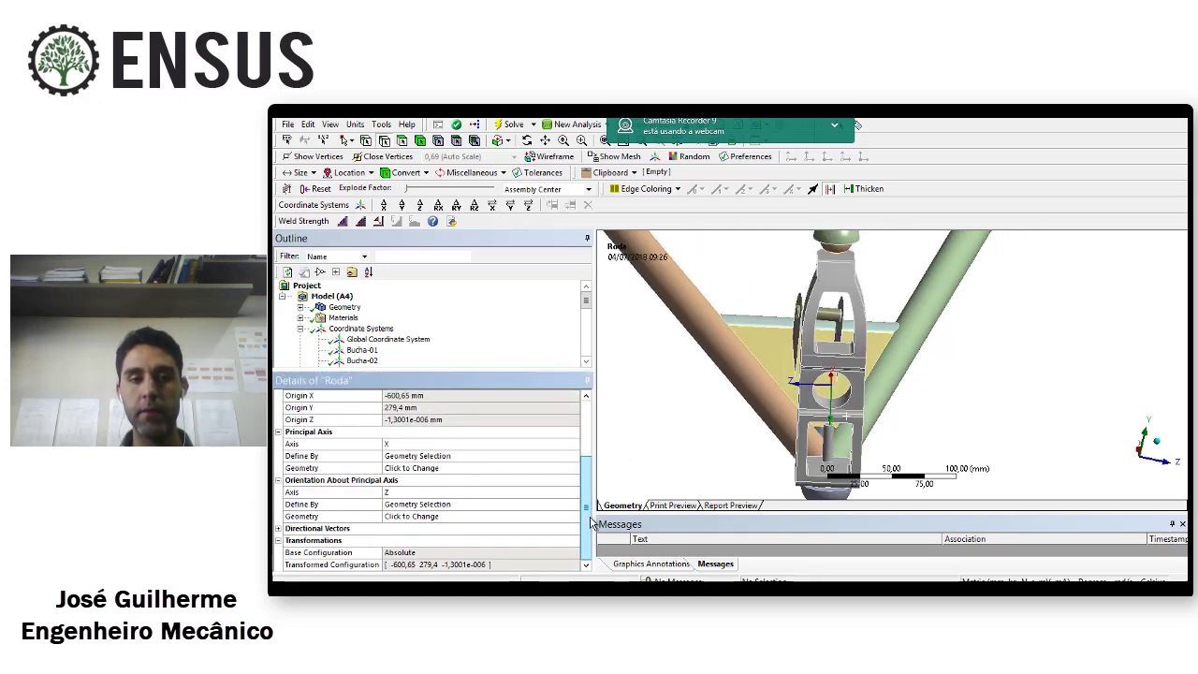
left_click(430, 516)
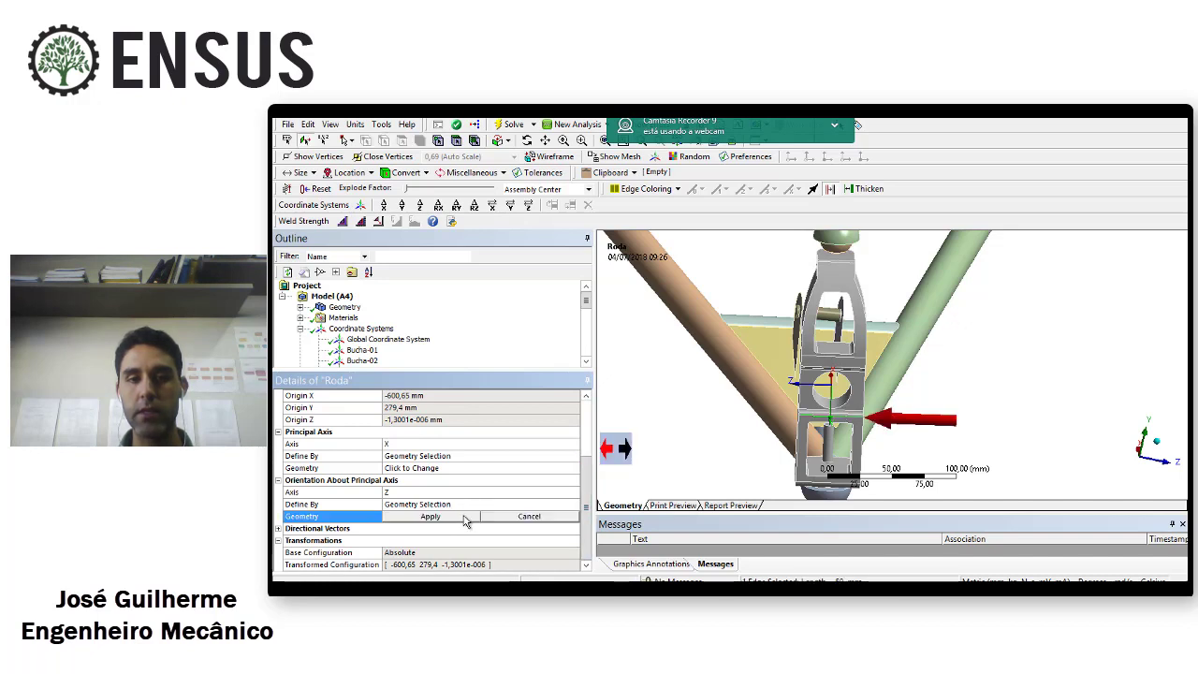
left_click(624, 450)
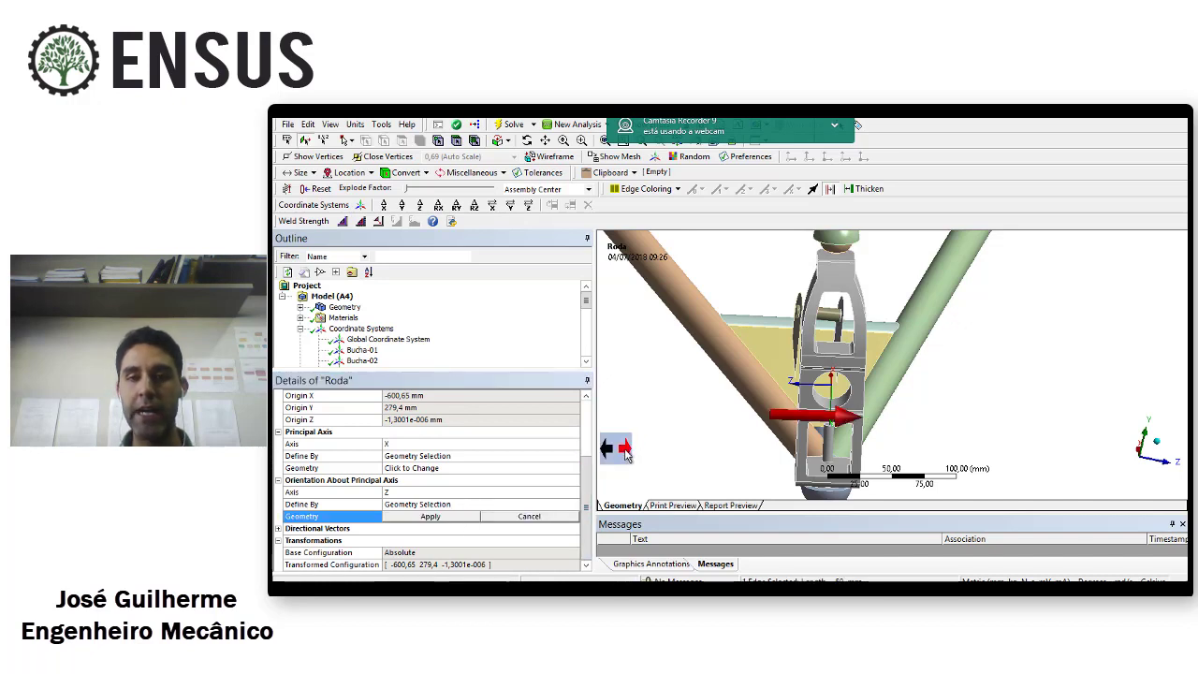
left_click(430, 516)
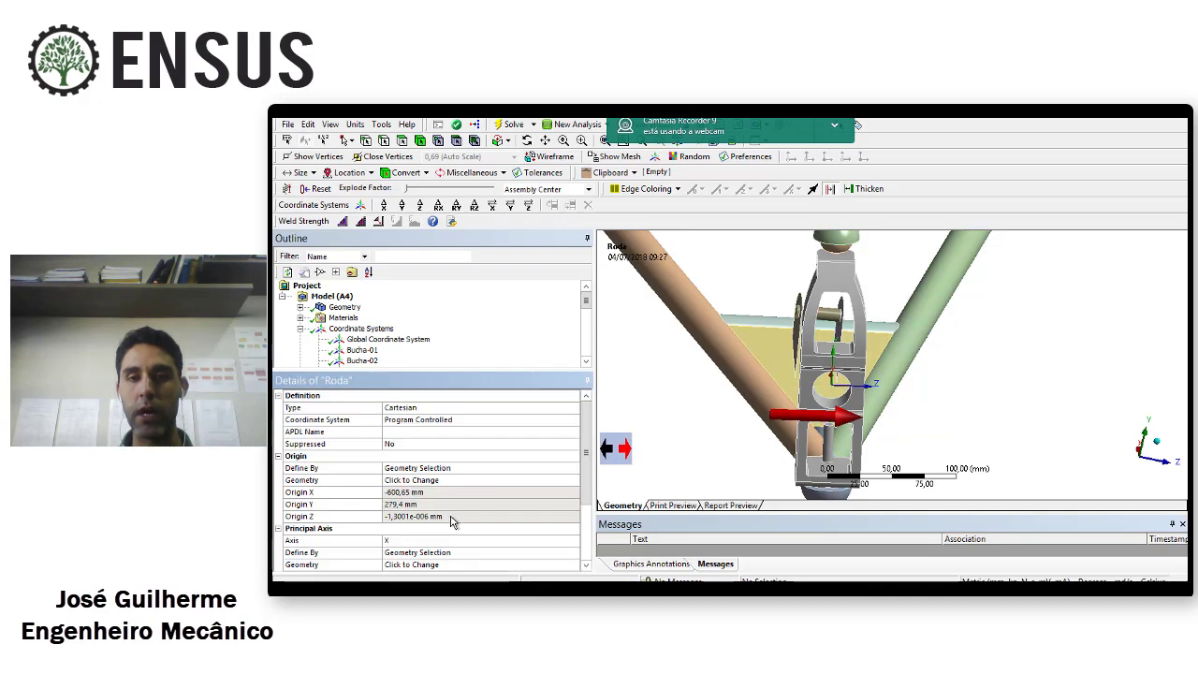
middle_click_drag(825, 344, 692, 348)
Set the Y component of the static structural analysis's remote force to -1000 N
left_click_drag(541, 371, 541, 481)
left_click_drag(587, 386, 418, 456)
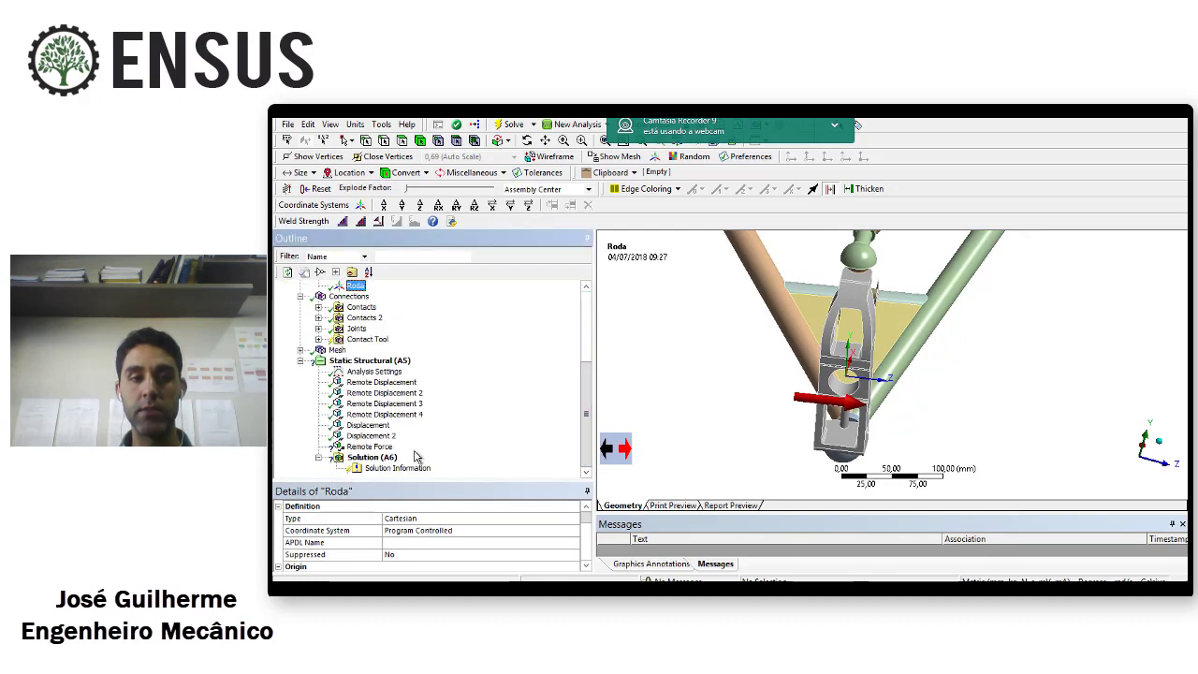
left_click(379, 449)
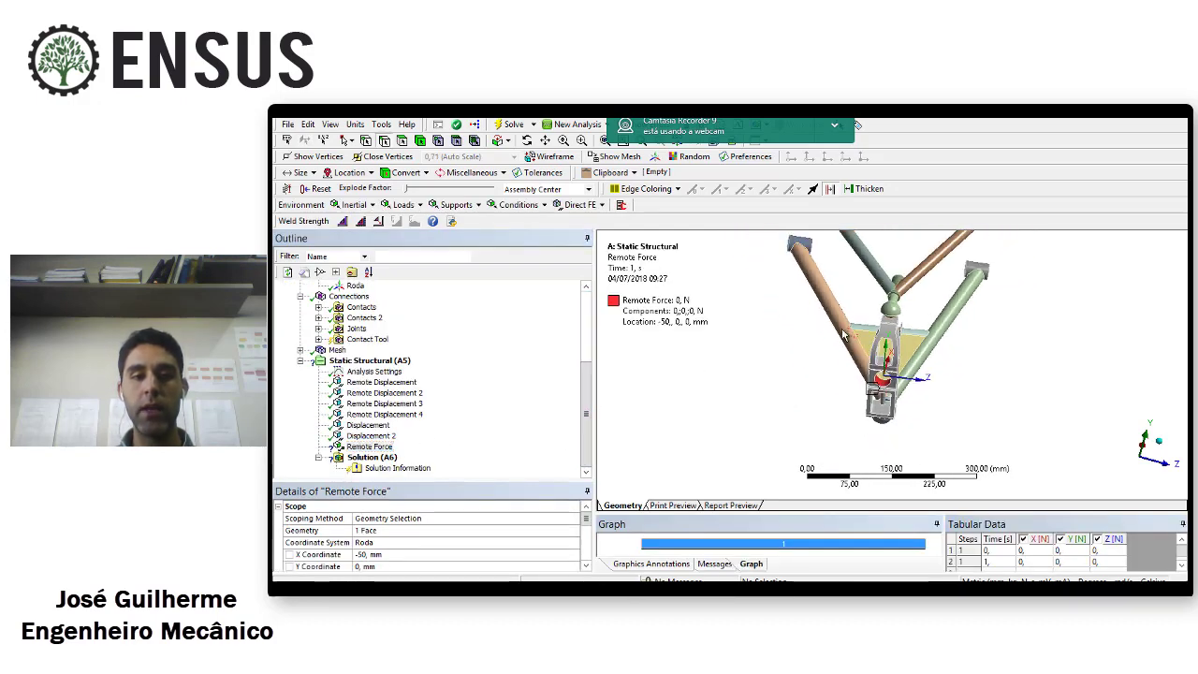
left_click_drag(499, 481, 508, 416)
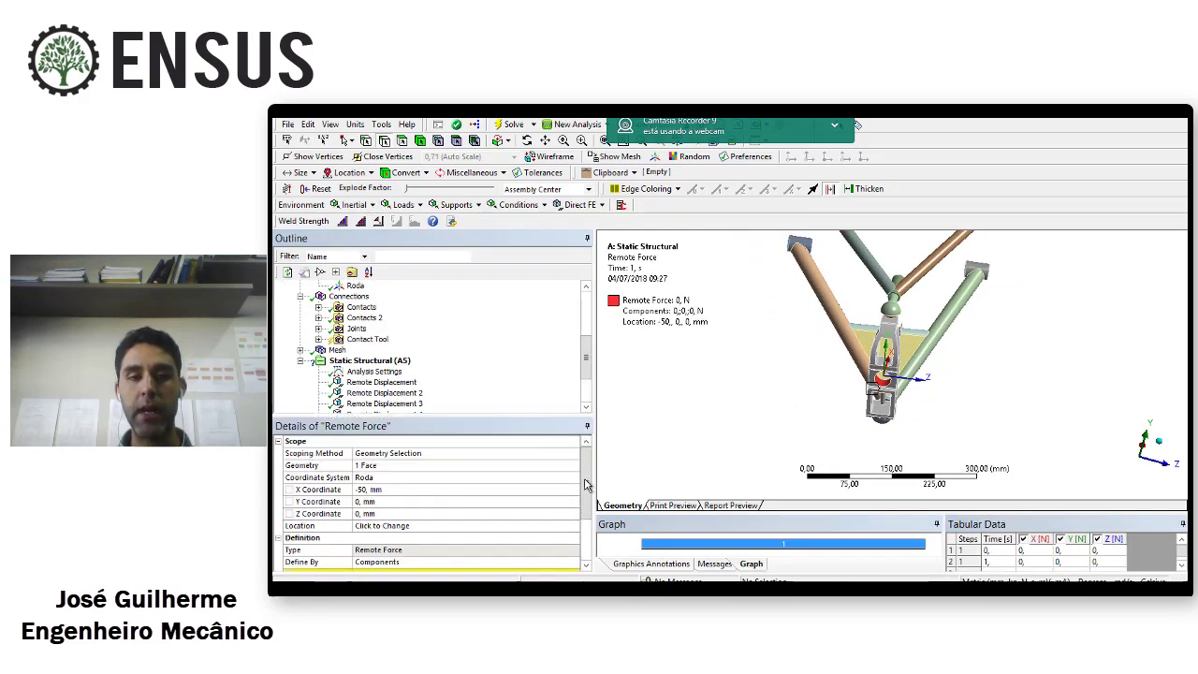
left_click_drag(585, 485, 587, 519)
middle_click_drag(843, 356, 818, 374)
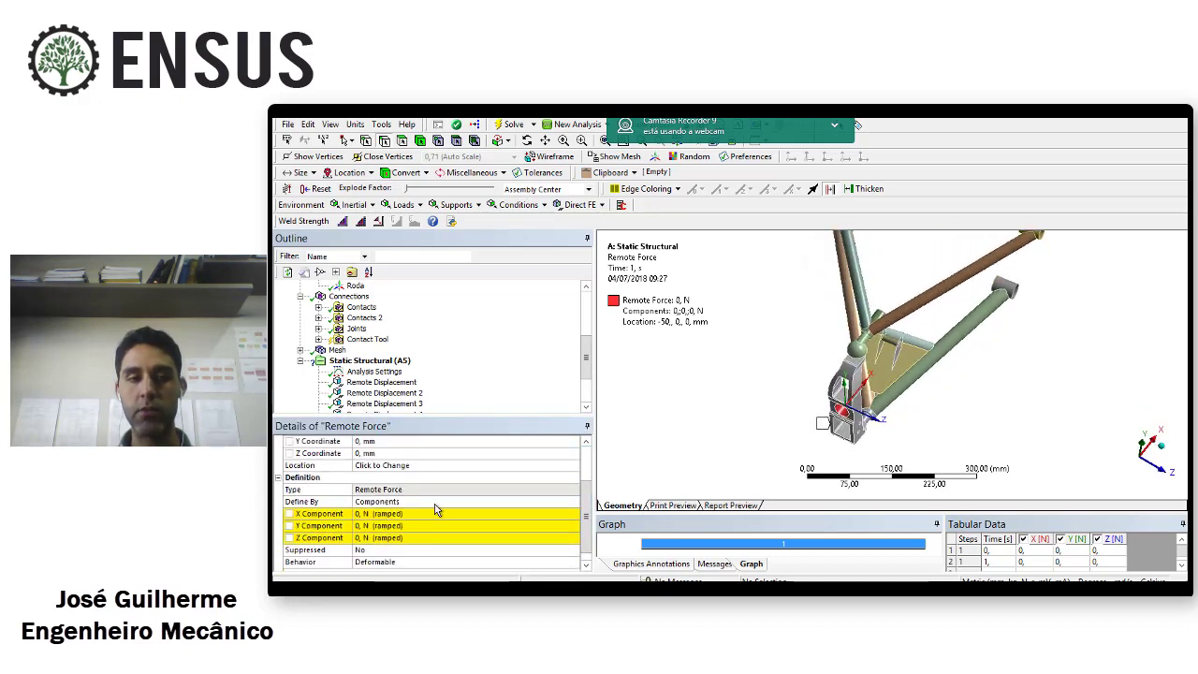
left_click(413, 526)
type("-1000")
key("Return")
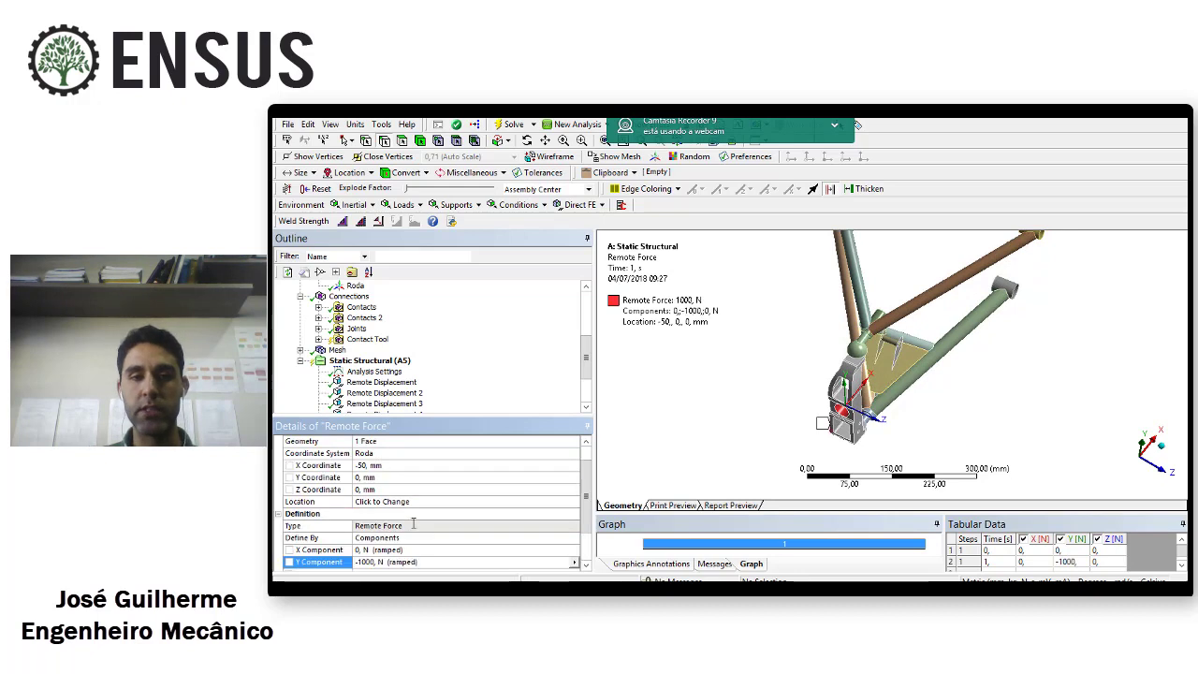
Examine the remote force's application point and direction on the upright from several angles
middle_click_drag(796, 404, 773, 330, "ctrl")
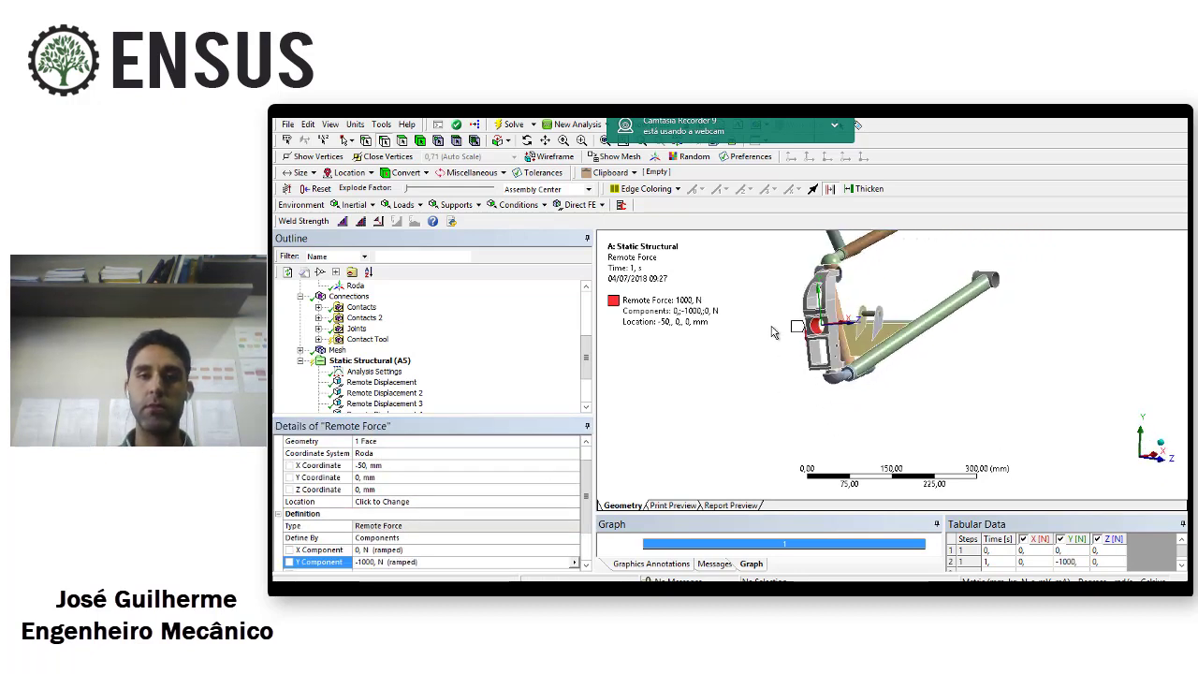
scroll(756, 336, "down", 3)
scroll(880, 346, "up", 3)
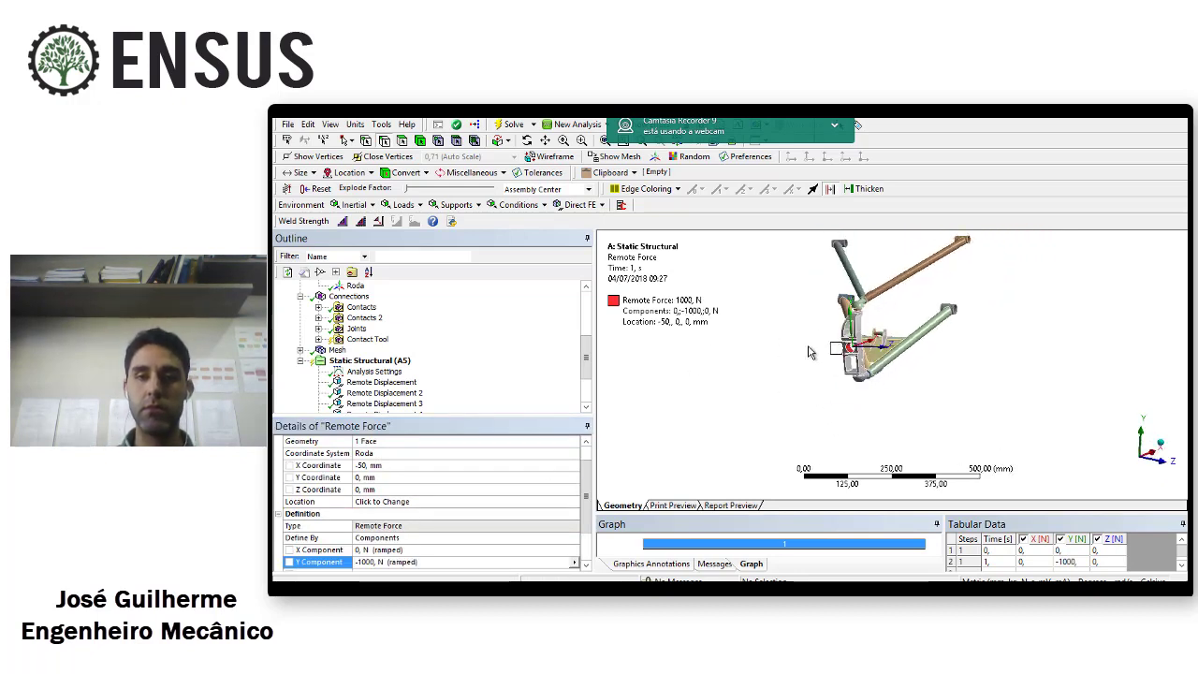
scroll(909, 327, "down", 3)
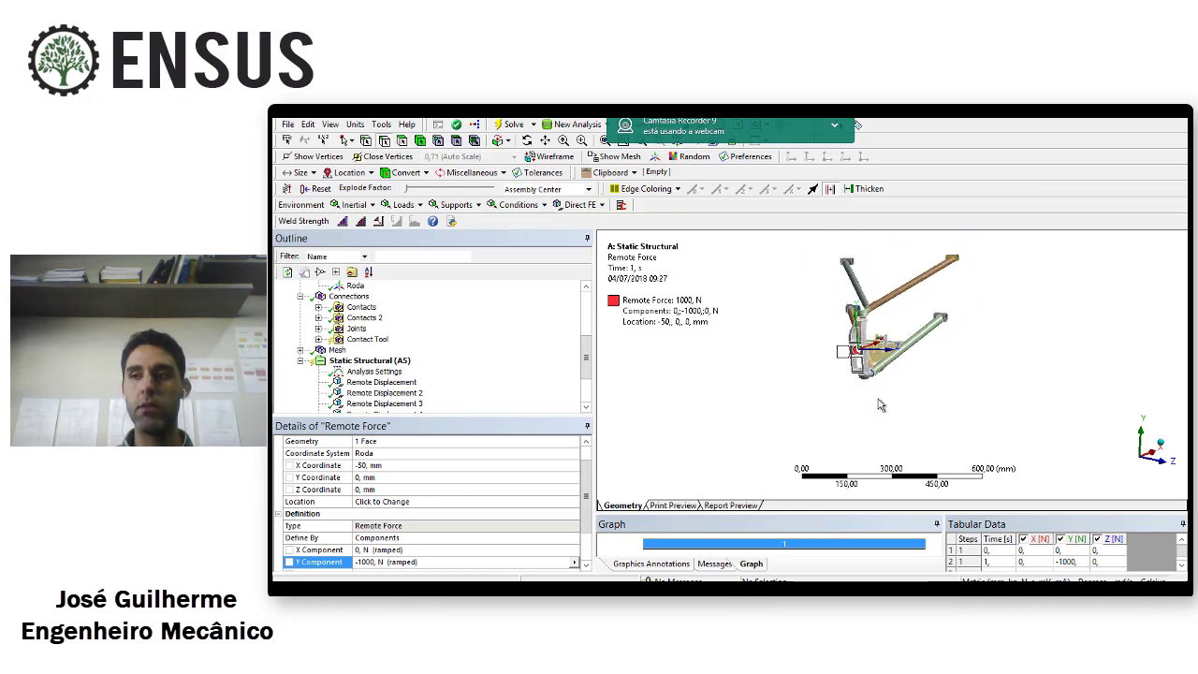
middle_click_drag(914, 308, 881, 358)
scroll(847, 386, "up", 3)
scroll(882, 358, "down", 2)
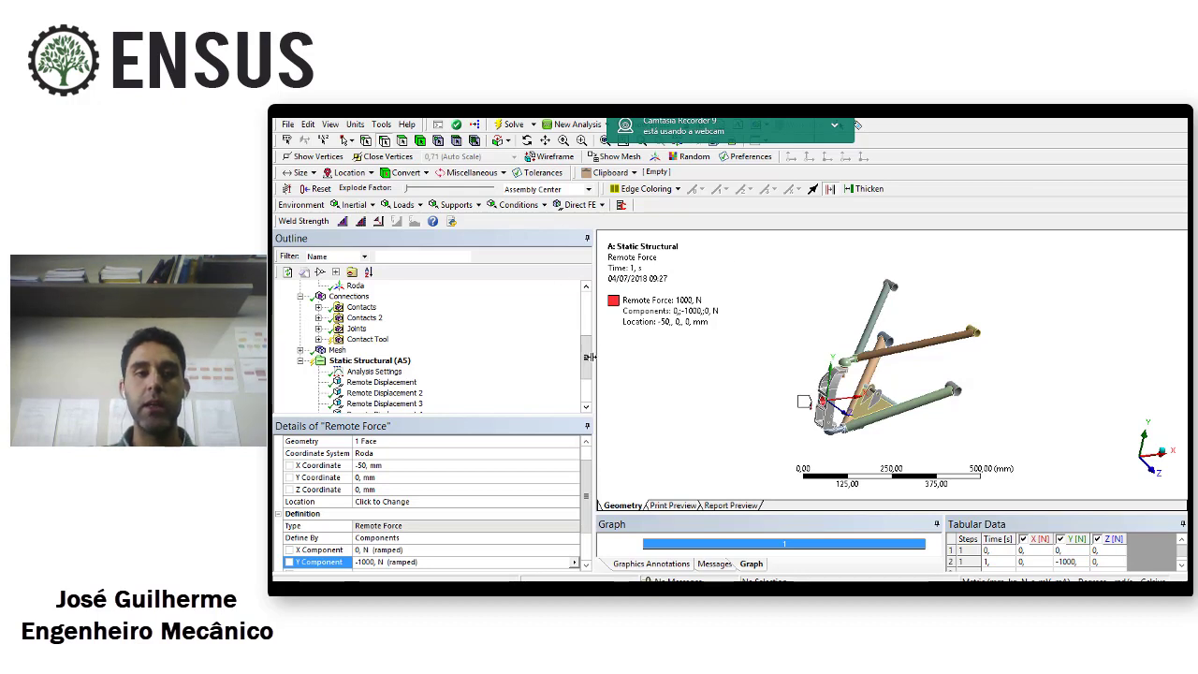
Collapse the Coordinate Systems group in the model outline
left_click_drag(586, 376, 588, 336)
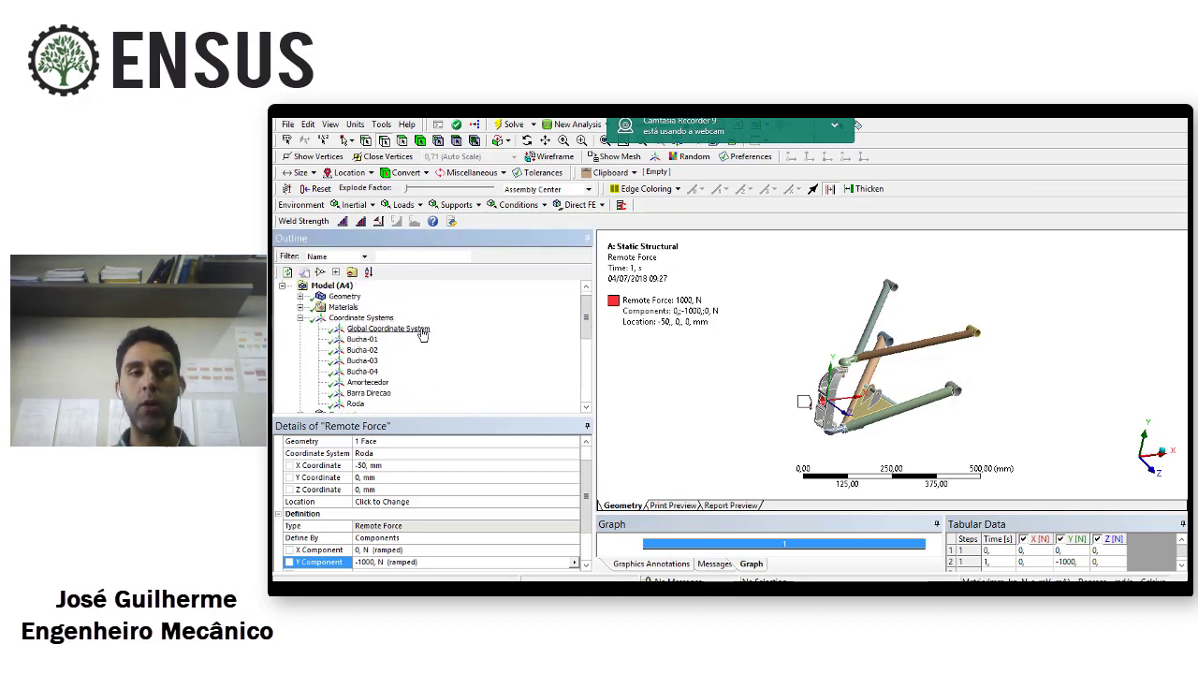
left_click(300, 318)
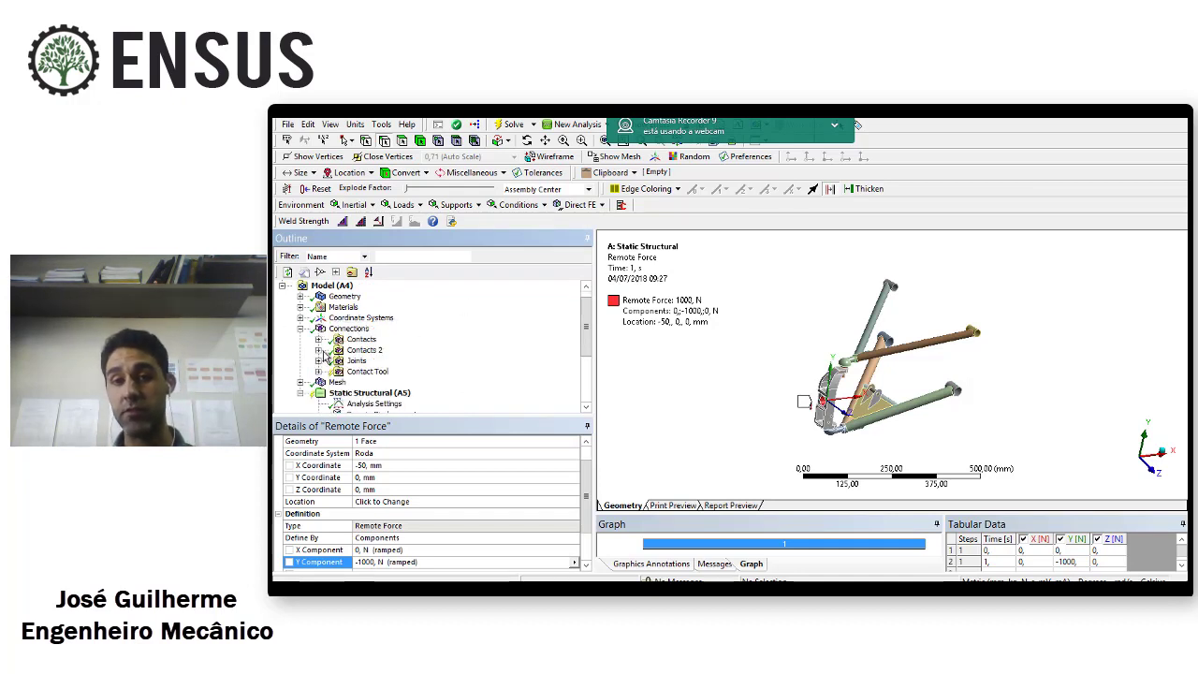